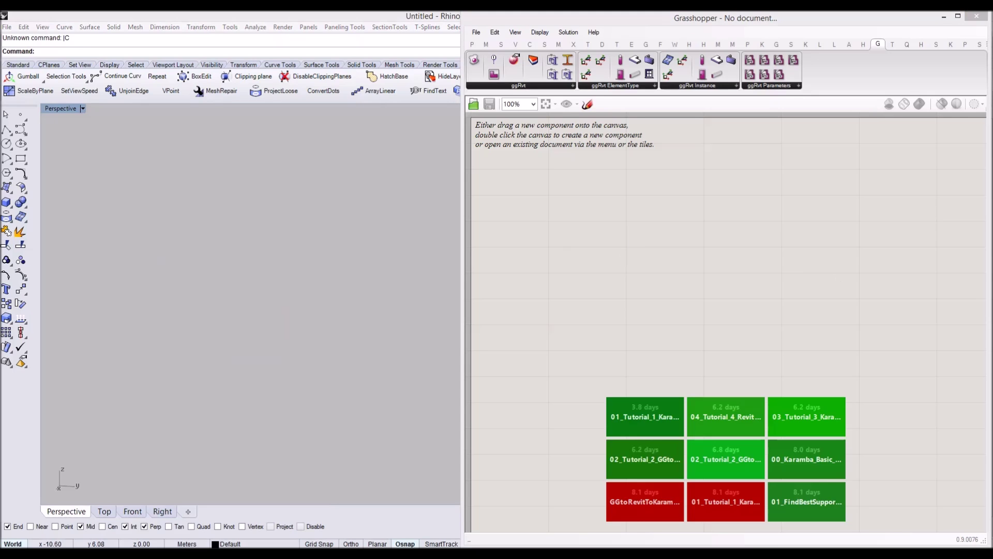
Place a Domain Box component near the upper part of the empty canvas.
{"action": "double_click", "coordinate": [691, 216]}
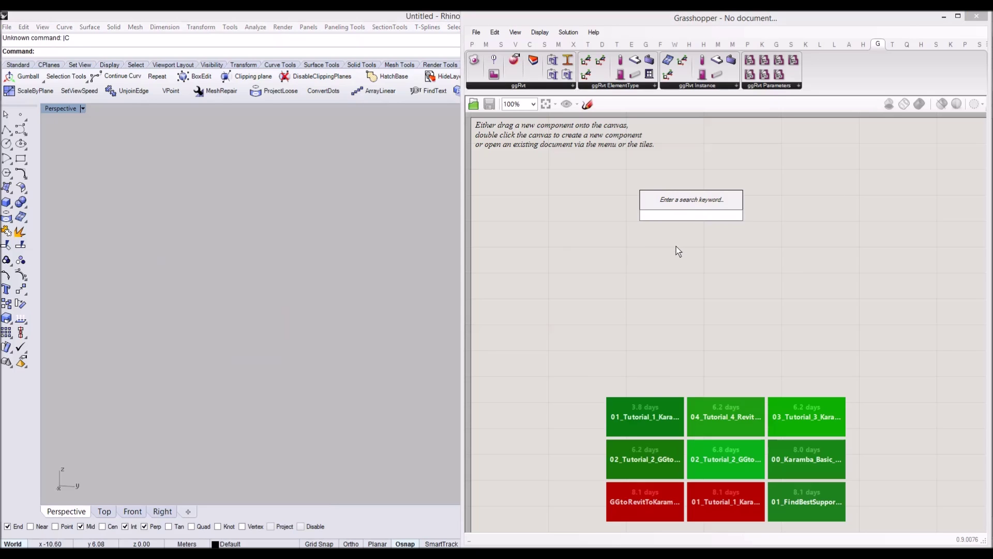
{"action": "type", "text": "domain box"}
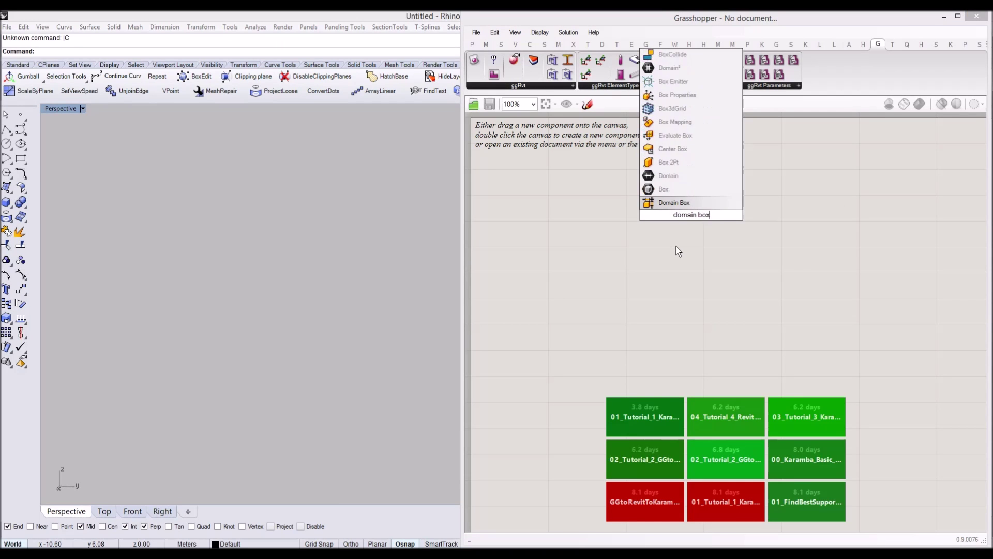
{"action": "key", "text": "Return"}
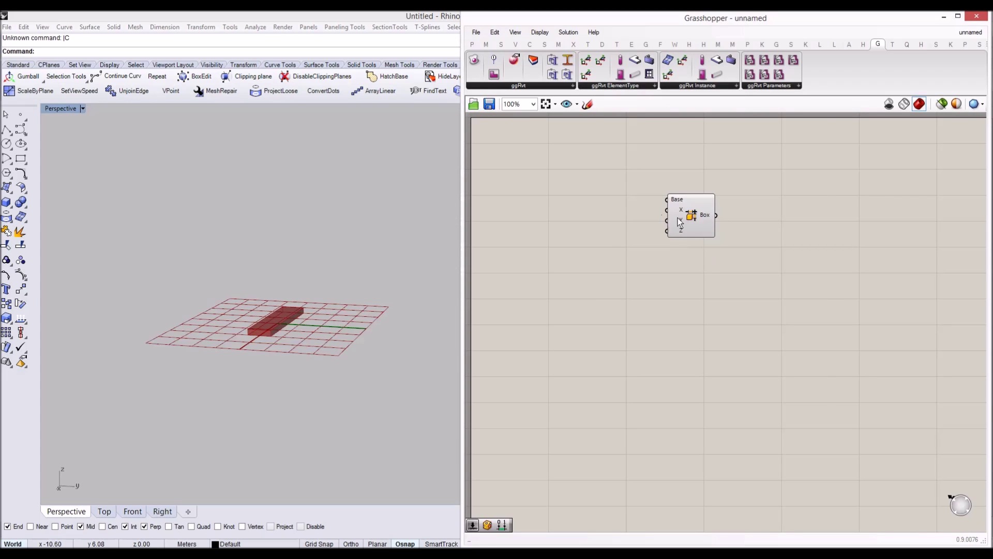
{"action": "left_click_drag", "start_coordinate": [678, 223], "coordinate": [608, 241]}
Add a number slider with the value 10 and connect it to the Domain Box's X input.
{"action": "right_click_drag", "start_coordinate": [567, 228], "coordinate": [694, 235]}
{"action": "left_click", "coordinate": [657, 231]}
{"action": "double_click", "coordinate": [657, 231]}
{"action": "type", "text": "10"}
{"action": "key", "text": "Return"}
{"action": "left_click_drag", "start_coordinate": [749, 239], "coordinate": [775, 242]}
{"action": "left_click_drag", "start_coordinate": [675, 231], "coordinate": [689, 228]}
Add a number slider with the value 6, connect it to the Domain Box's Y input and align it under the first slider.
{"action": "left_click", "coordinate": [693, 256]}
{"action": "double_click", "coordinate": [693, 256]}
{"action": "type", "text": "6"}
{"action": "key", "text": "Return"}
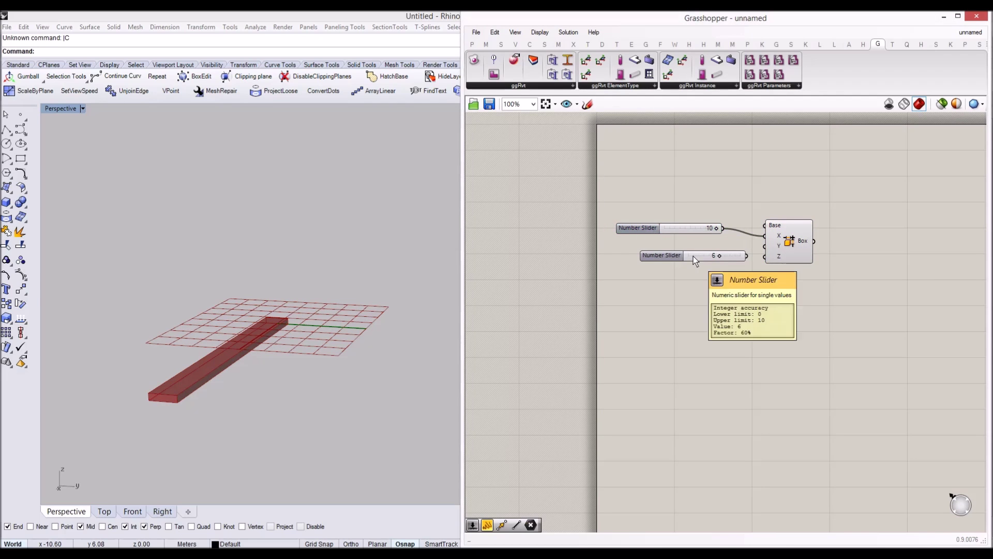
{"action": "left_click_drag", "start_coordinate": [746, 254], "coordinate": [764, 247]}
{"action": "left_click_drag", "start_coordinate": [684, 257], "coordinate": [667, 250]}
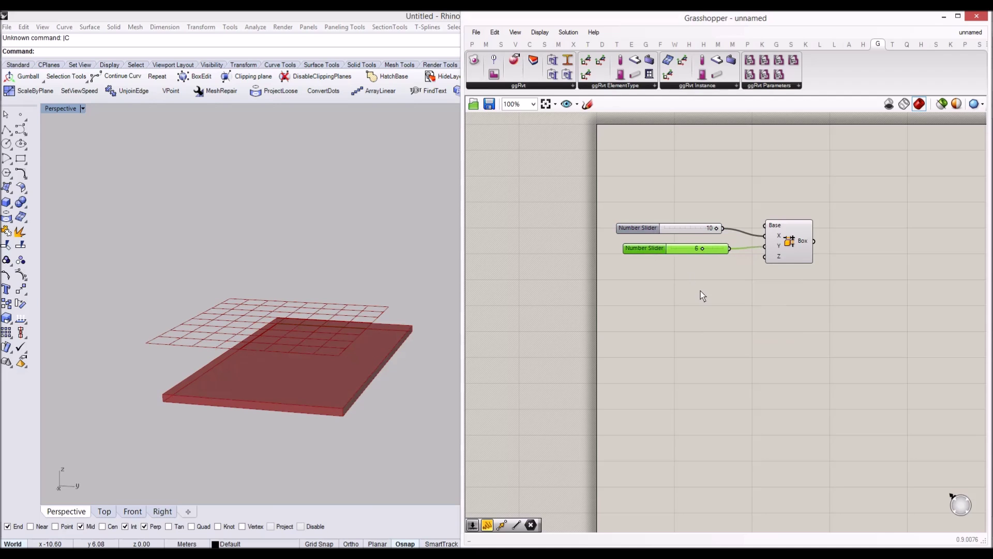
Add a number slider with the value 5 below the others and connect it to the Domain Box's Z input.
{"action": "double_click", "coordinate": [700, 291]}
{"action": "type", "text": "5"}
{"action": "key", "text": "Return"}
{"action": "left_click_drag", "start_coordinate": [700, 291], "coordinate": [668, 272]}
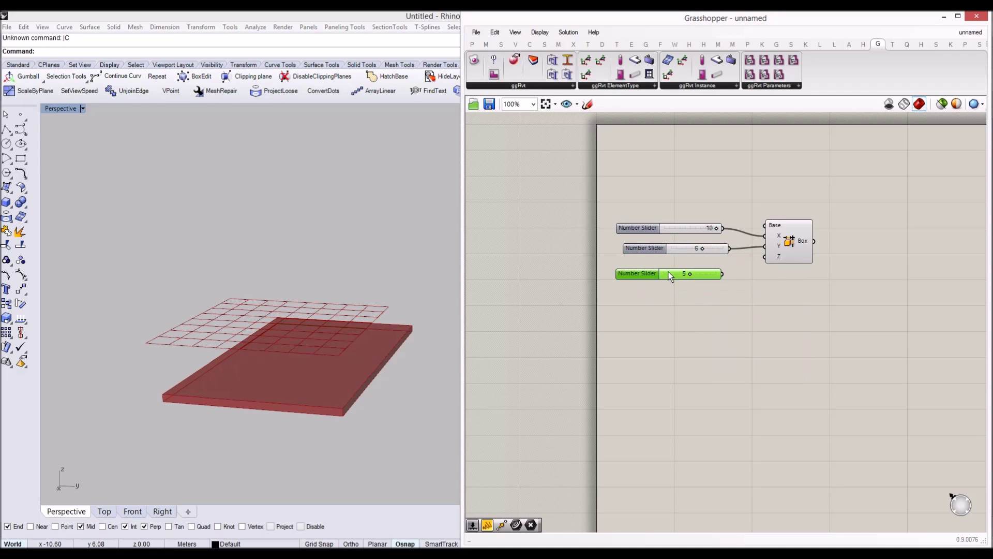
{"action": "left_click_drag", "start_coordinate": [786, 250], "coordinate": [787, 263]}
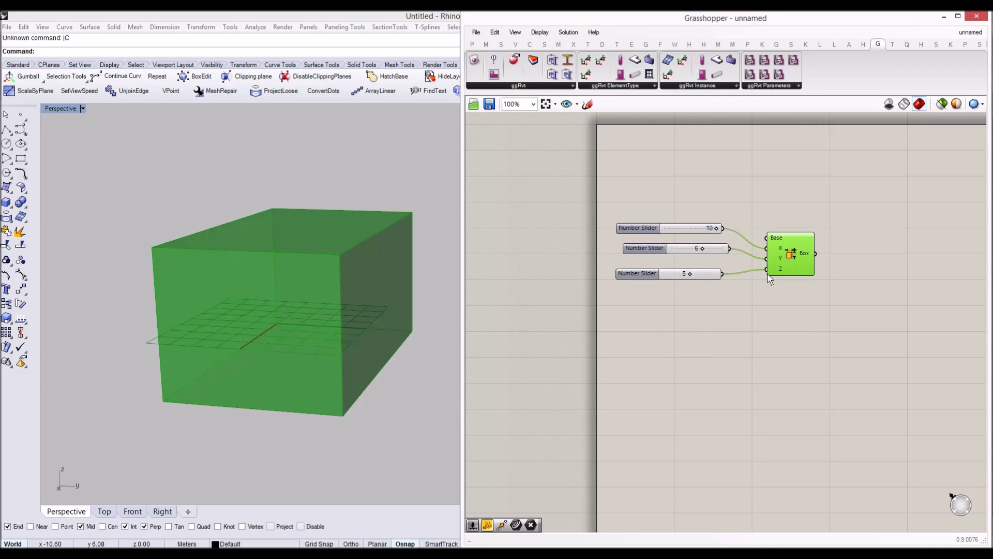
Add a Populate 3D component beside the Domain Box and connect the Box output to its Region input.
{"action": "right_click_drag", "start_coordinate": [768, 277], "coordinate": [708, 240]}
{"action": "left_click", "coordinate": [702, 296]}
{"action": "left_click_drag", "start_coordinate": [724, 239], "coordinate": [724, 237]}
{"action": "right_click_drag", "start_coordinate": [773, 265], "coordinate": [705, 245]}
{"action": "left_click", "coordinate": [728, 256]}
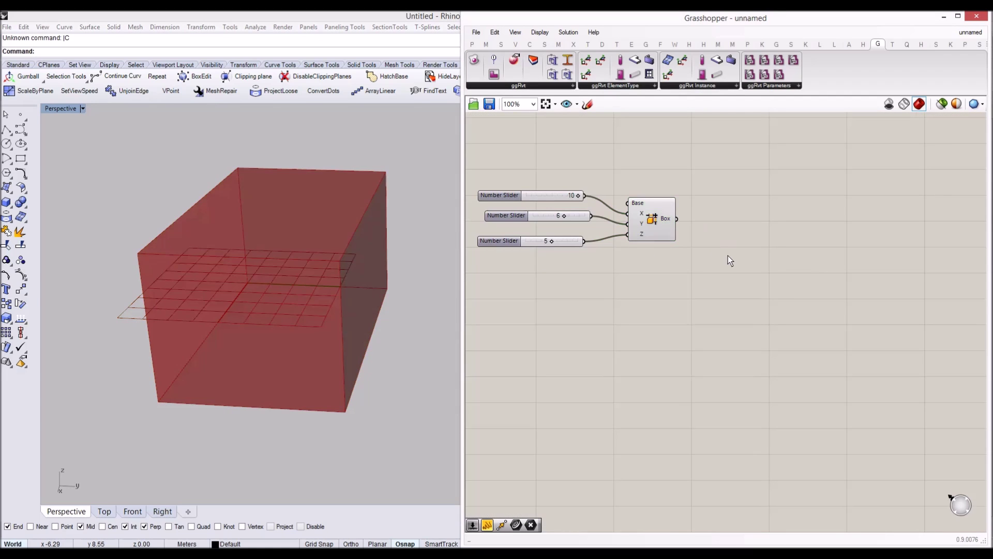
{"action": "double_click", "coordinate": [728, 256]}
{"action": "type", "text": "pupu"}
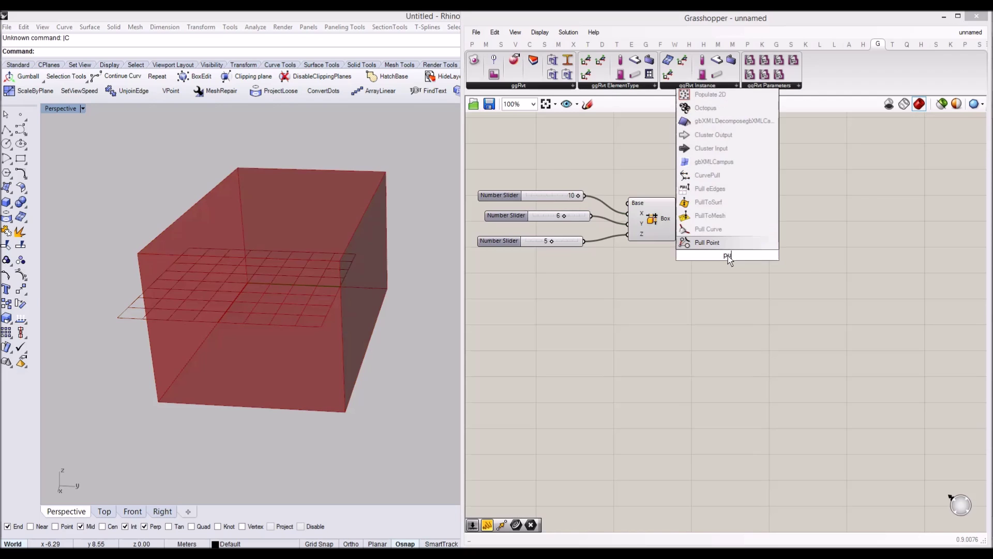
{"action": "type", "text": "l"}
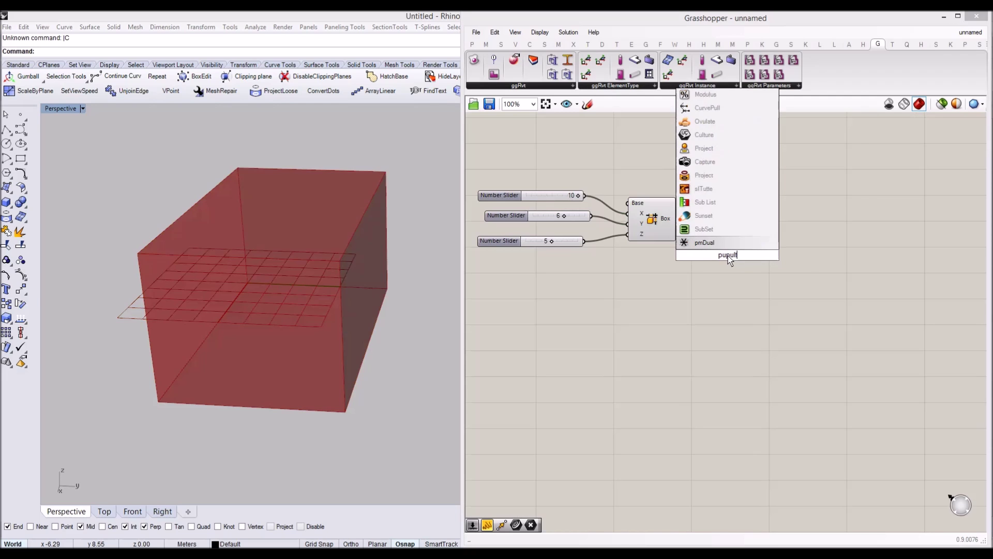
{"action": "type", "text": "ate"}
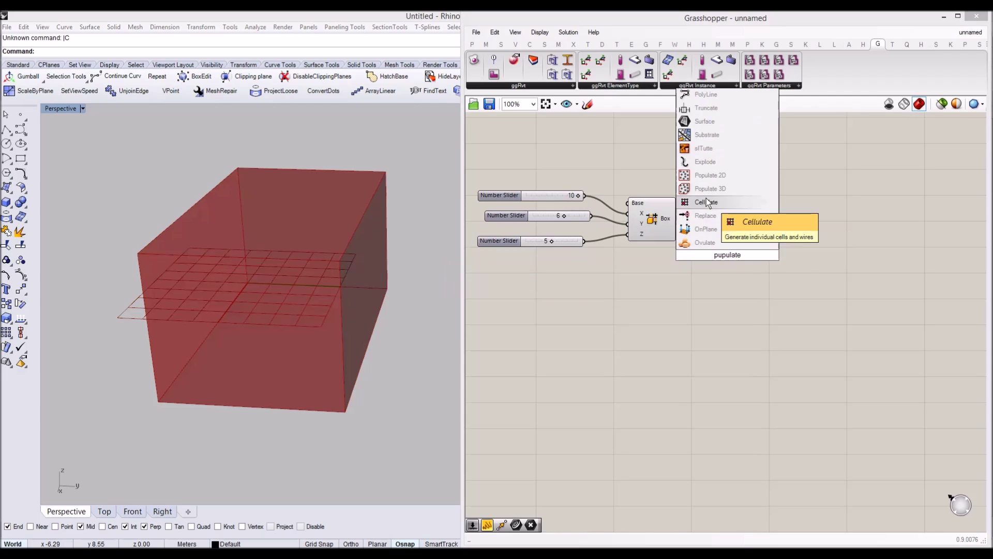
{"action": "left_click", "coordinate": [711, 188]}
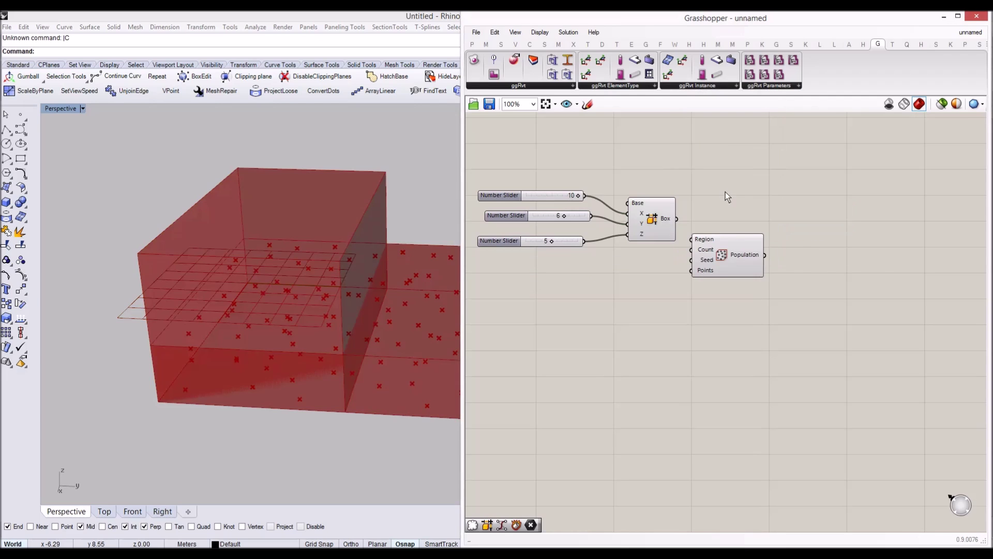
{"action": "scroll", "coordinate": [697, 234], "scroll_direction": "up", "scroll_amount": 1}
{"action": "left_click_drag", "start_coordinate": [694, 235], "coordinate": [736, 226]}
Drive the Populate 3D component's Seed input with a new number slider ranging from 0 to 100, set to 62.
{"action": "right_click_drag", "start_coordinate": [225, 212], "coordinate": [243, 233]}
{"action": "double_click", "coordinate": [619, 299]}
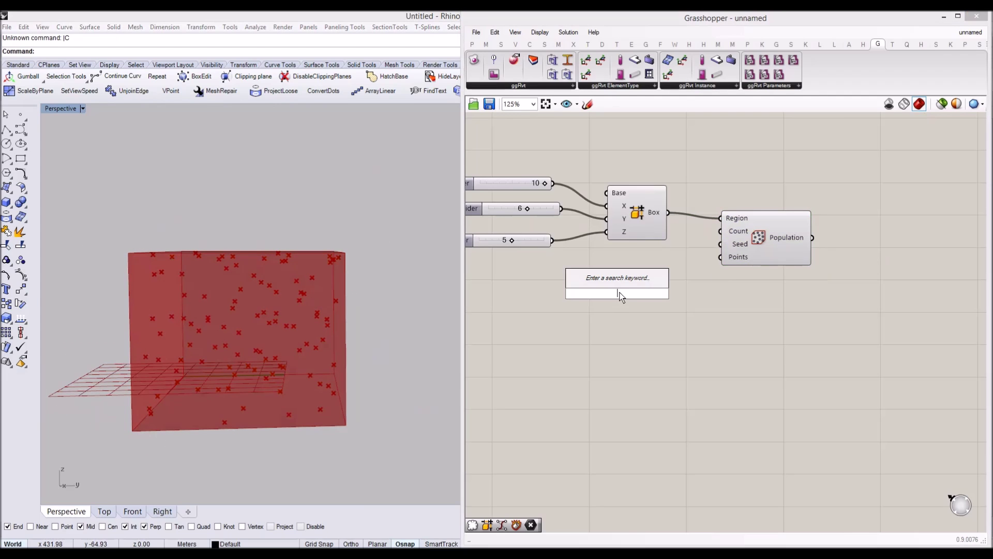
{"action": "type", "text": "100"}
{"action": "key", "text": "Return"}
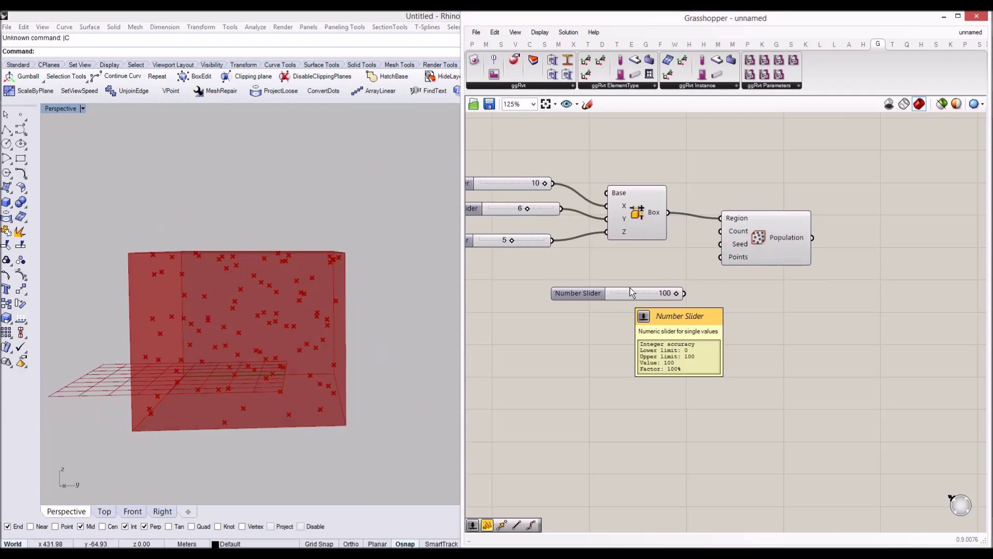
{"action": "left_click_drag", "start_coordinate": [721, 244], "coordinate": [623, 278]}
{"action": "left_click", "coordinate": [771, 225]}
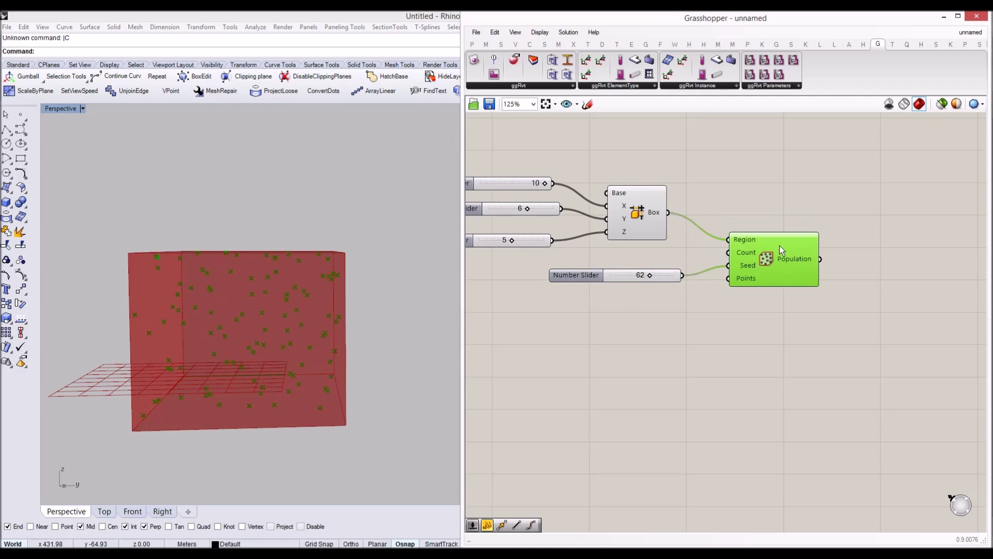
Hide the Domain Box preview so only the populated points are displayed.
{"action": "scroll", "coordinate": [780, 246], "scroll_direction": "down", "scroll_amount": 2}
{"action": "right_click_drag", "start_coordinate": [225, 269], "coordinate": [206, 325]}
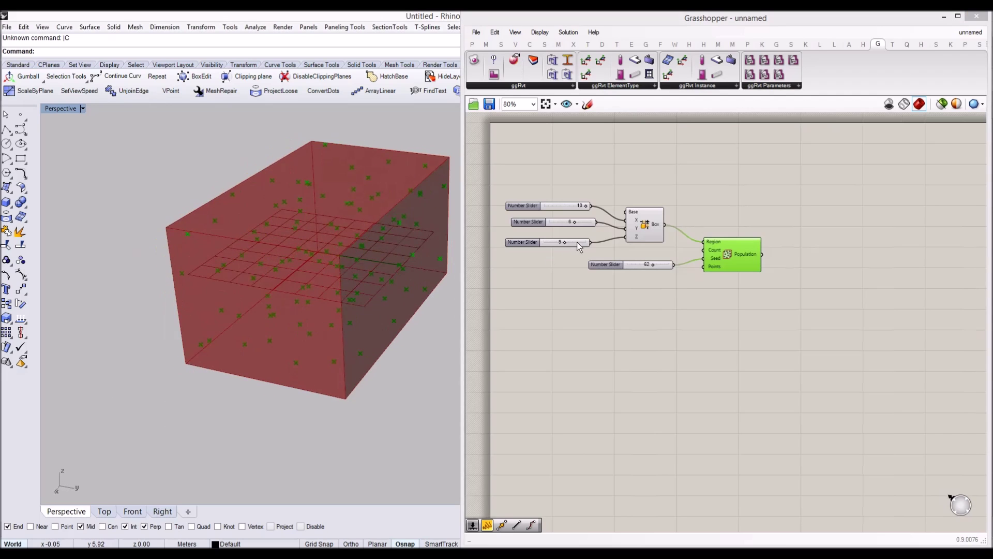
{"action": "left_click", "coordinate": [645, 224]}
{"action": "key", "text": "ctrl+q"}
{"action": "right_click_drag", "start_coordinate": [395, 237], "coordinate": [219, 232]}
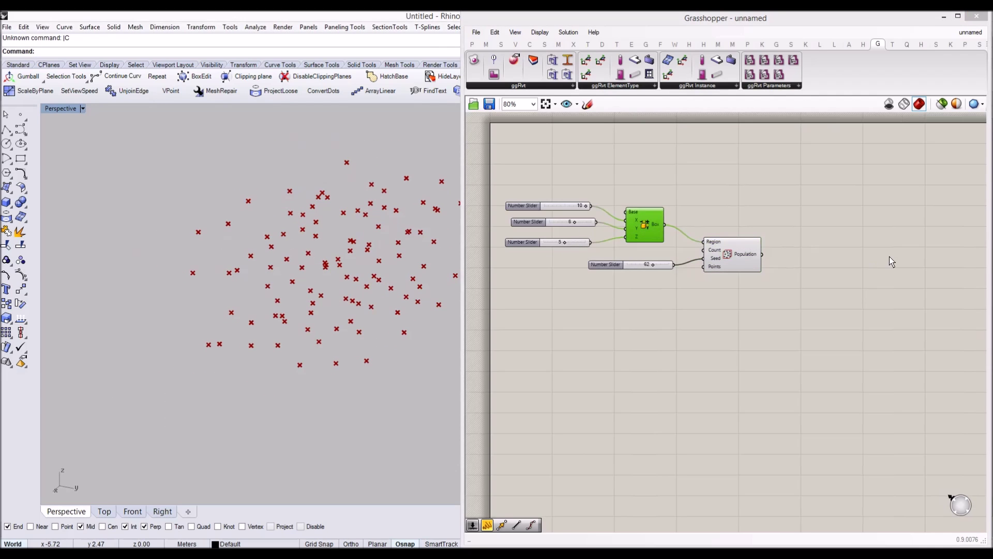
Feed the Population output into a new Remove Duplicate Points (karamba) component and hide the Populate 3D preview.
{"action": "left_click_drag", "start_coordinate": [715, 246], "coordinate": [722, 248]}
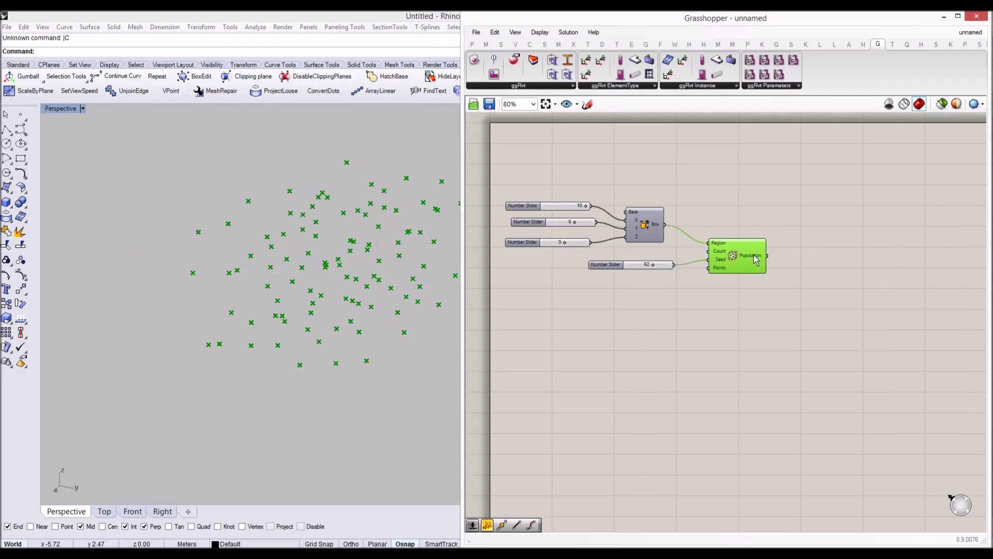
{"action": "double_click", "coordinate": [752, 251]}
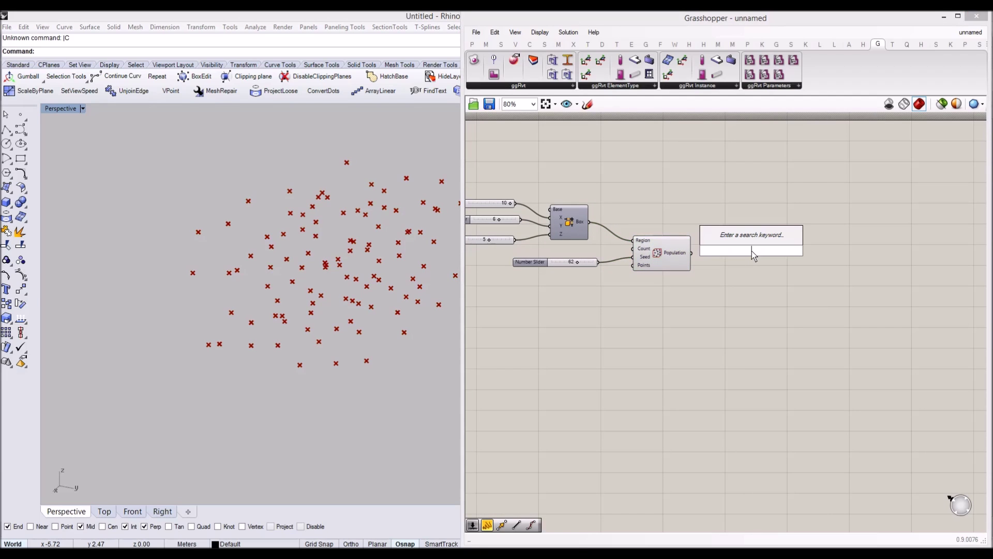
{"action": "type", "text": "remov"}
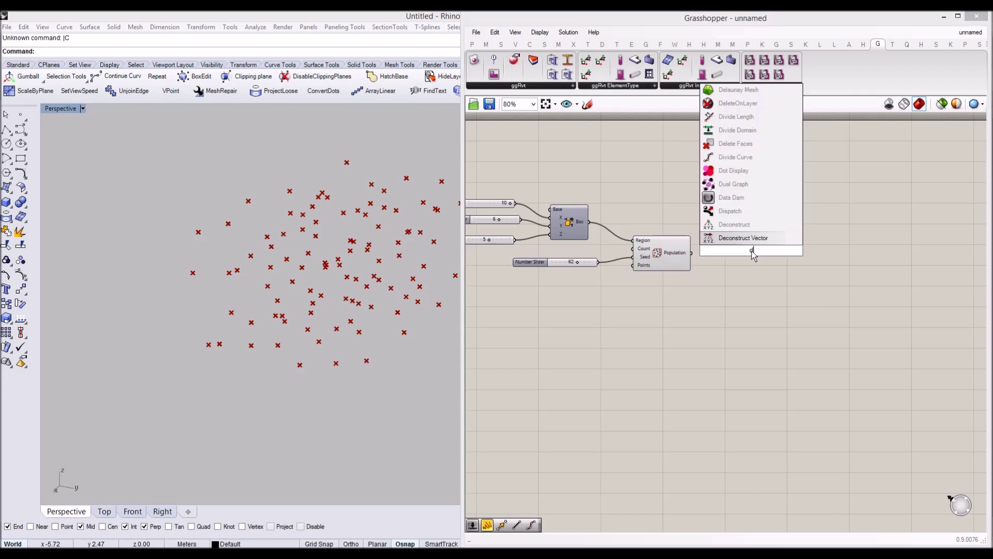
{"action": "type", "text": "e du"}
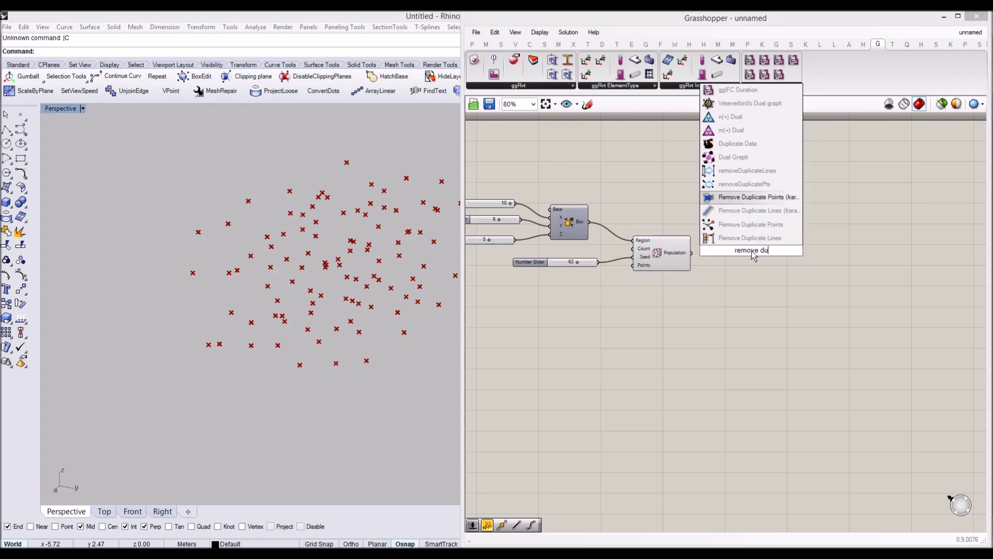
{"action": "key", "text": "Return"}
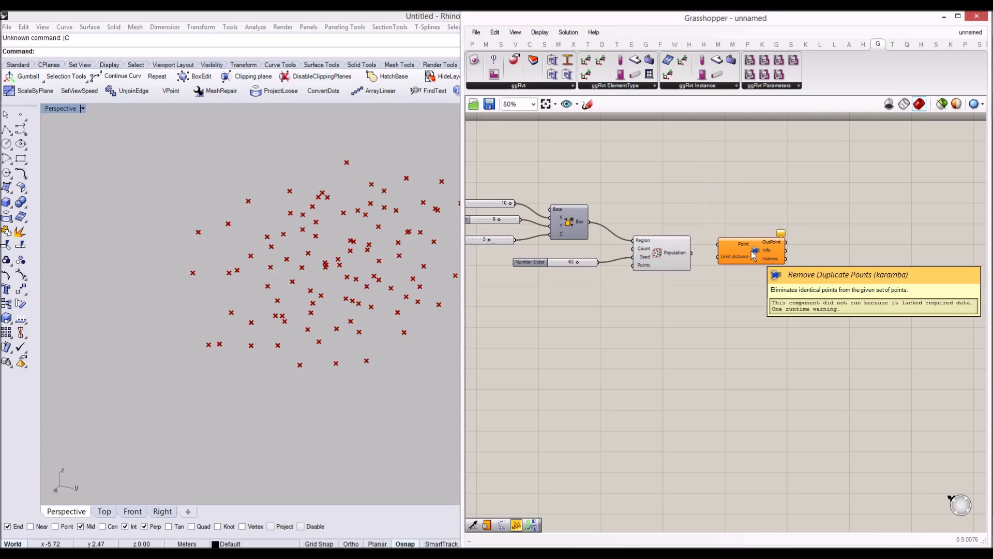
{"action": "left_click_drag", "start_coordinate": [692, 253], "coordinate": [663, 253]}
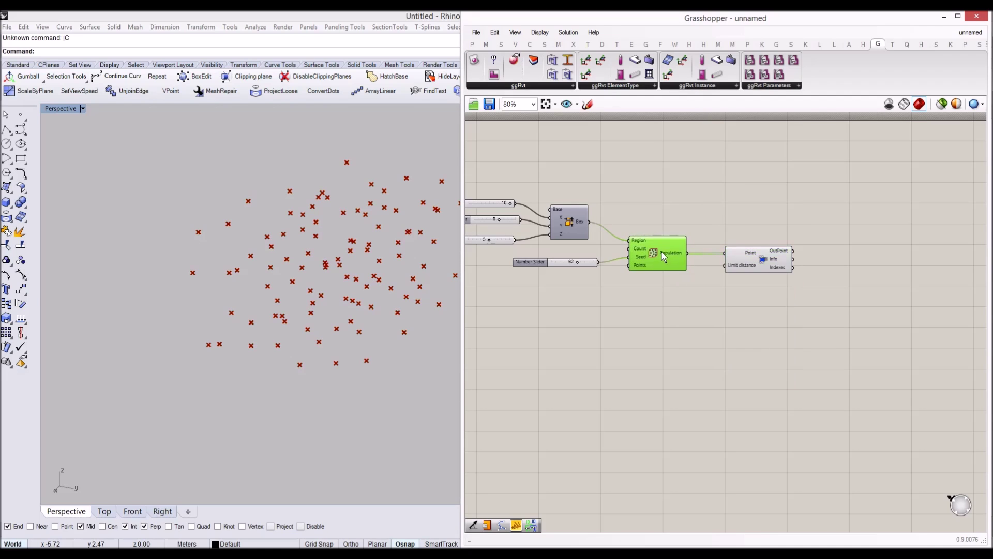
{"action": "left_click", "coordinate": [757, 258]}
Add a Nearest Neighbors (karamba) component beside the Remove Duplicate Points component, leaving space between them.
{"action": "right_click_drag", "start_coordinate": [825, 249], "coordinate": [671, 234]}
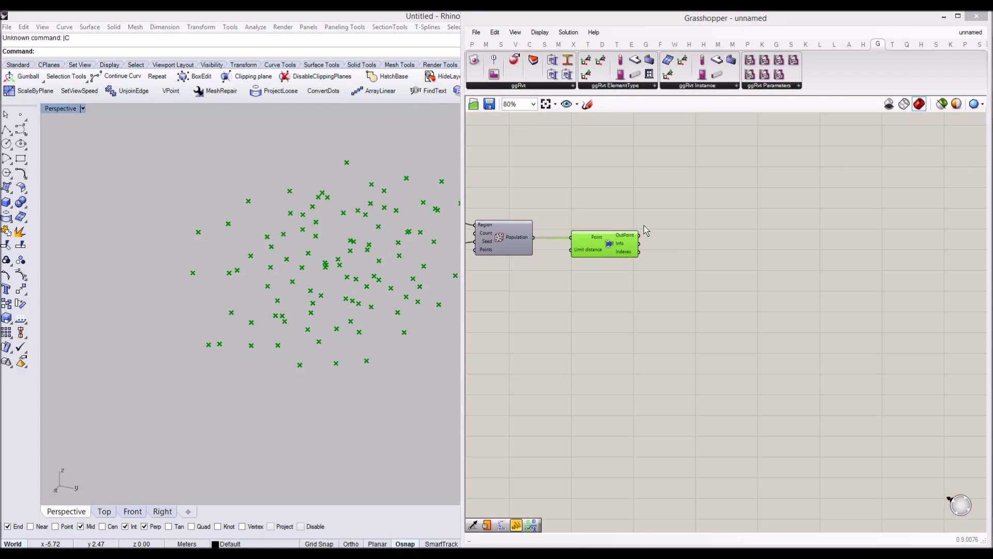
{"action": "scroll", "coordinate": [661, 253], "scroll_direction": "up", "scroll_amount": 3}
{"action": "double_click", "coordinate": [733, 247]}
{"action": "type", "text": "nei"}
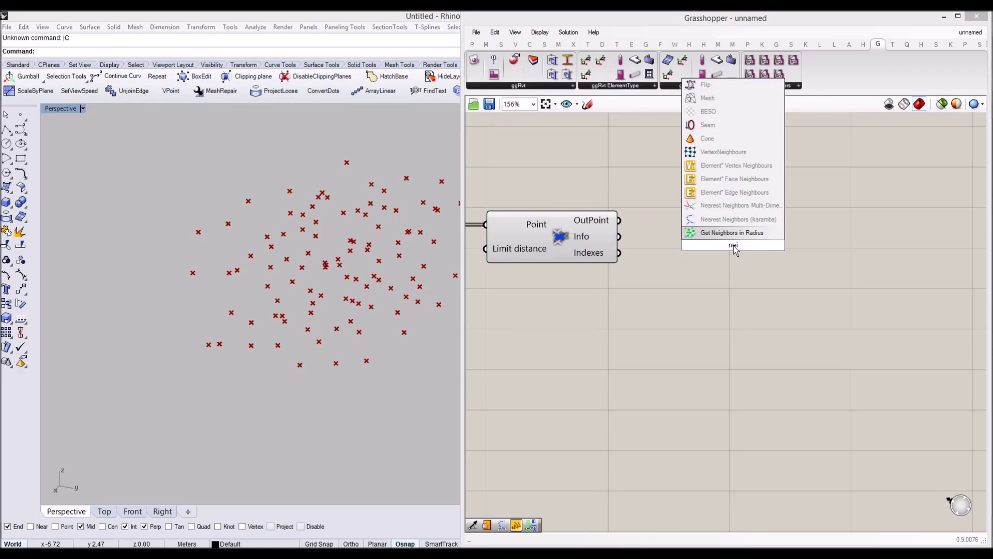
{"action": "key", "text": "Up"}
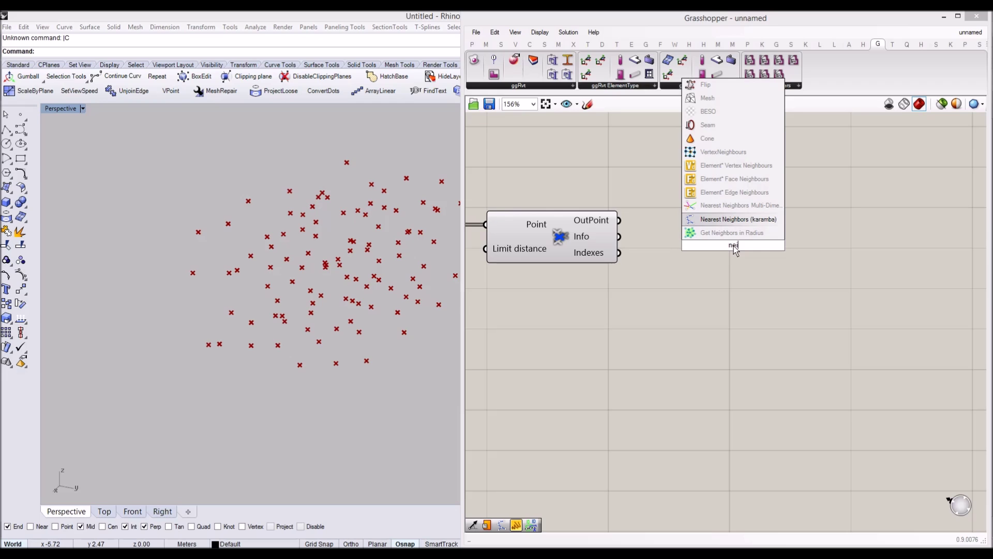
{"action": "left_click", "coordinate": [738, 219]}
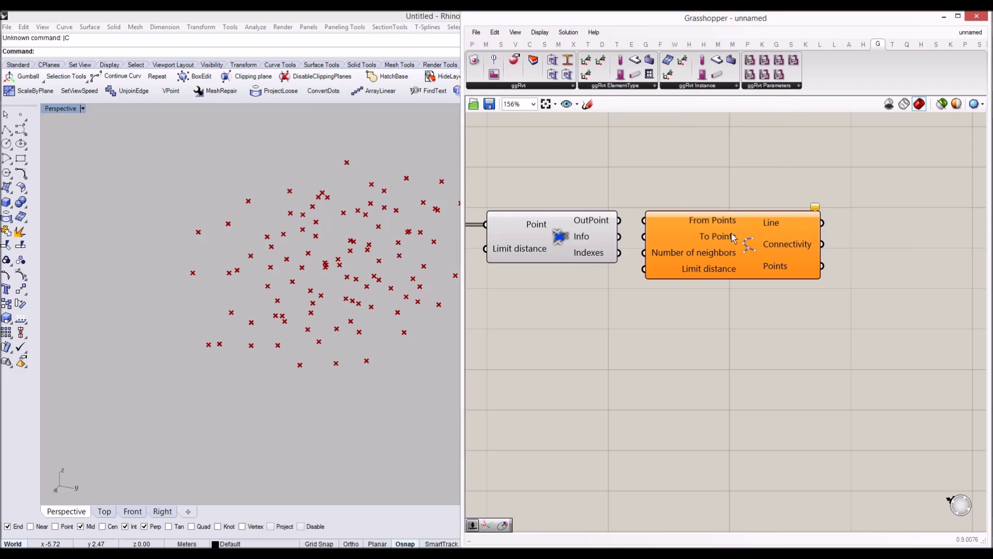
{"action": "left_click_drag", "start_coordinate": [708, 245], "coordinate": [779, 251]}
{"action": "scroll", "coordinate": [766, 248], "scroll_direction": "down", "scroll_amount": 1}
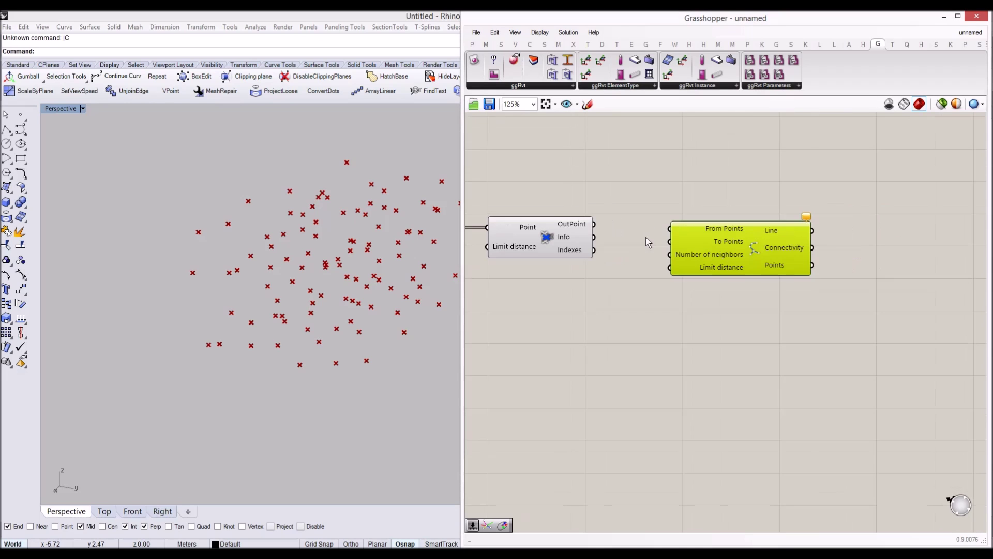
Connect the OutPoint output to both the From Points and To Points inputs of the Nearest Neighbors component.
{"action": "left_click", "coordinate": [575, 227]}
{"action": "left_click_drag", "start_coordinate": [685, 240], "coordinate": [685, 234]}
{"action": "left_click_drag", "start_coordinate": [595, 224], "coordinate": [685, 229]}
Examine up close how the generated lines connect neighboring points in the Perspective viewport.
{"action": "left_click", "coordinate": [220, 240]}
{"action": "right_click_drag", "start_coordinate": [219, 240], "coordinate": [315, 305]}
{"action": "scroll", "coordinate": [315, 304], "scroll_direction": "up", "scroll_amount": 8}
{"action": "left_click", "coordinate": [474, 325]}
{"action": "scroll", "coordinate": [219, 254], "scroll_direction": "down", "scroll_amount": 6}
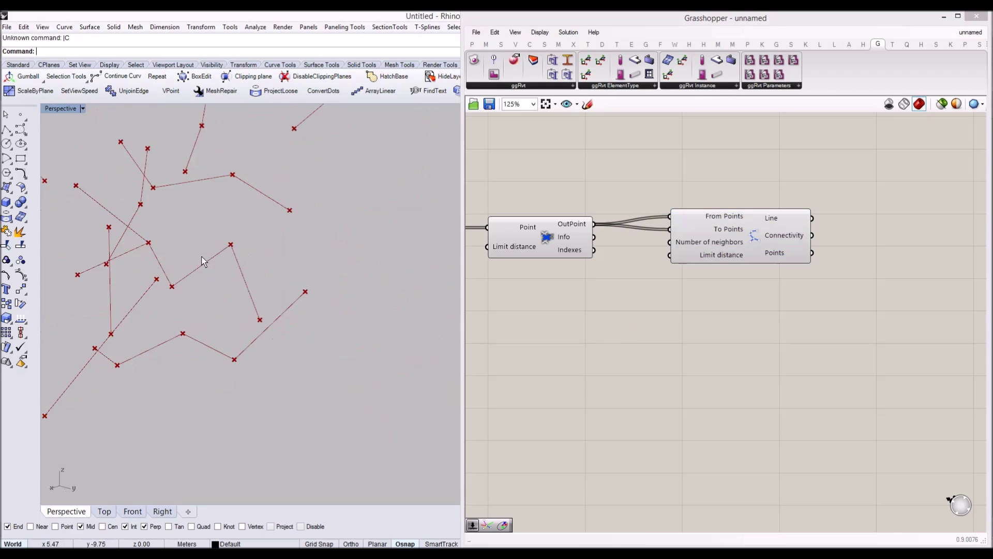
{"action": "right_click_drag", "start_coordinate": [219, 250], "coordinate": [306, 248], "text": "shift"}
{"action": "scroll", "coordinate": [211, 256], "scroll_direction": "up", "scroll_amount": 8}
{"action": "right_click_drag", "start_coordinate": [184, 244], "coordinate": [138, 231]}
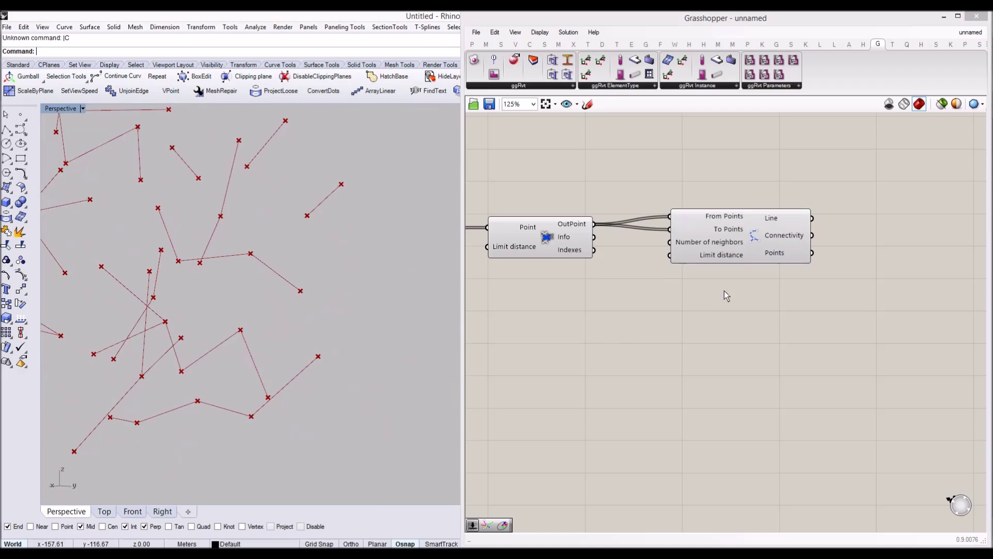
Add a number slider with the value 4 and connect it to the Nearest Neighbors component's Number of neighbors input.
{"action": "double_click", "coordinate": [657, 324]}
{"action": "type", "text": "4"}
{"action": "key", "text": "Return"}
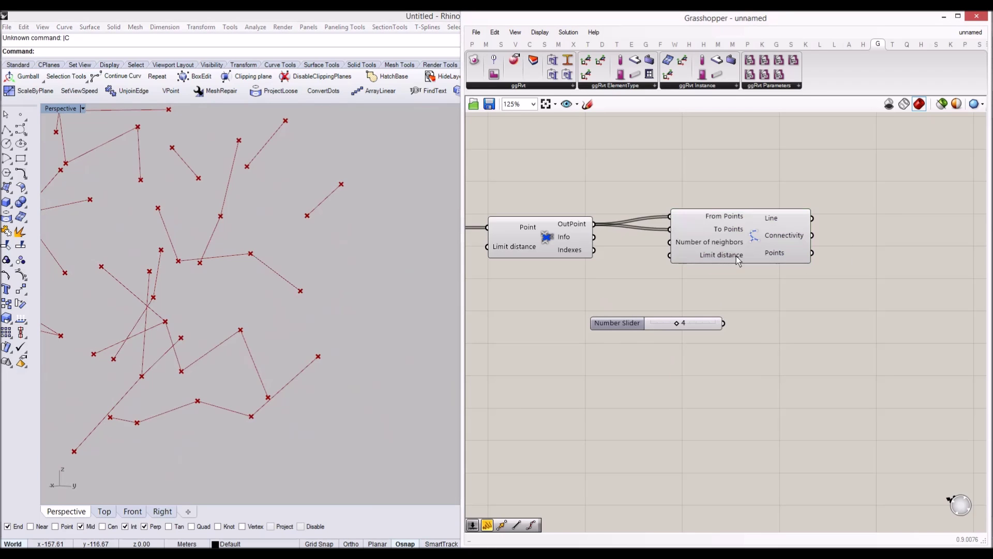
{"action": "left_click_drag", "start_coordinate": [698, 249], "coordinate": [773, 251]}
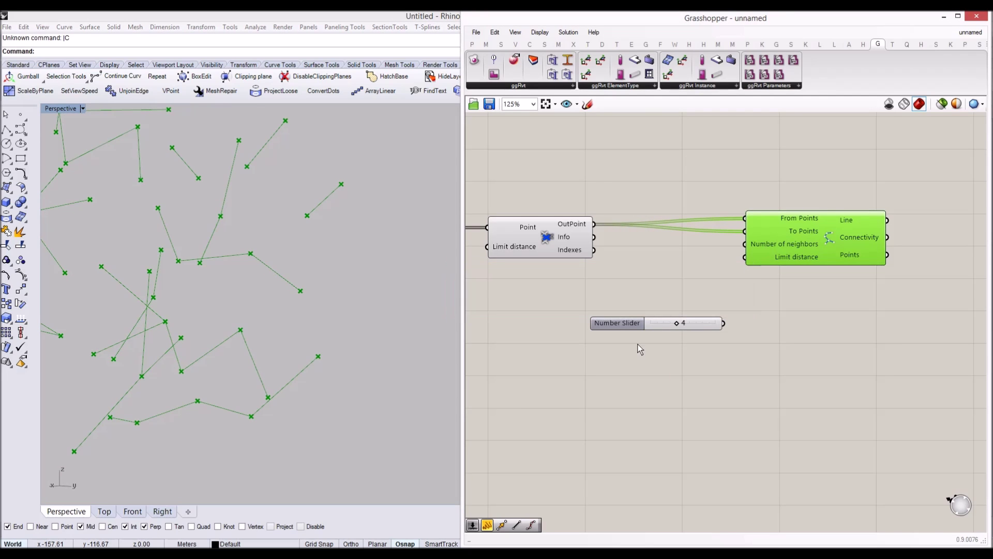
{"action": "left_click_drag", "start_coordinate": [638, 323], "coordinate": [599, 299]}
{"action": "left_click_drag", "start_coordinate": [685, 299], "coordinate": [744, 244]}
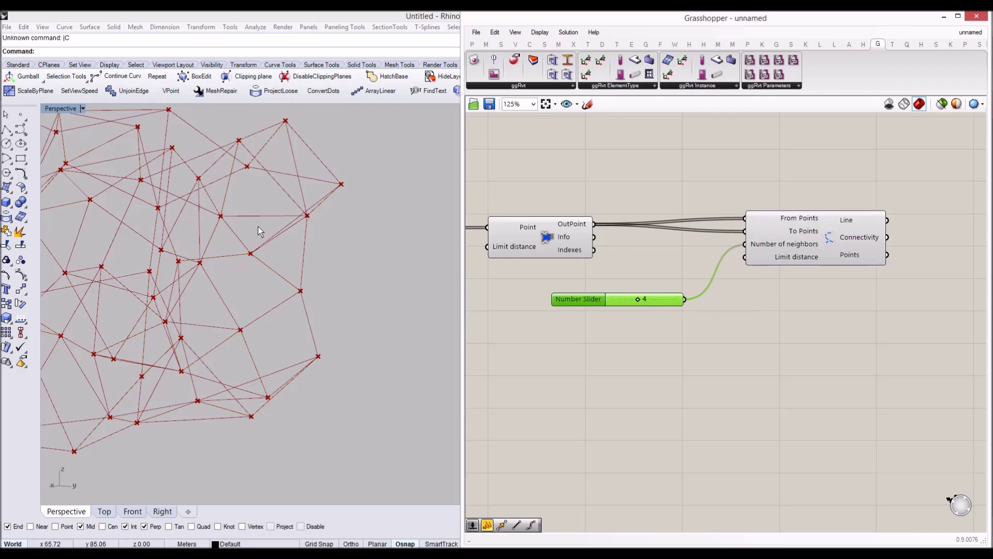
Set the number of neighbors slider to 3 and inspect the line network.
{"action": "scroll", "coordinate": [259, 225], "scroll_direction": "down", "scroll_amount": 5}
{"action": "scroll", "coordinate": [409, 274], "scroll_direction": "down", "scroll_amount": 3}
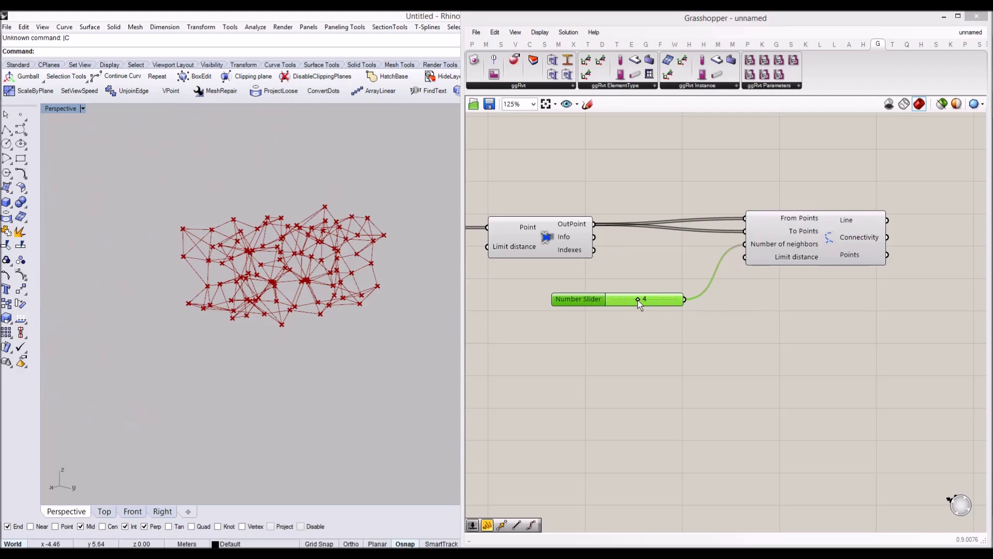
{"action": "left_click_drag", "start_coordinate": [637, 299], "coordinate": [630, 301]}
{"action": "scroll", "coordinate": [320, 243], "scroll_direction": "up", "scroll_amount": 5}
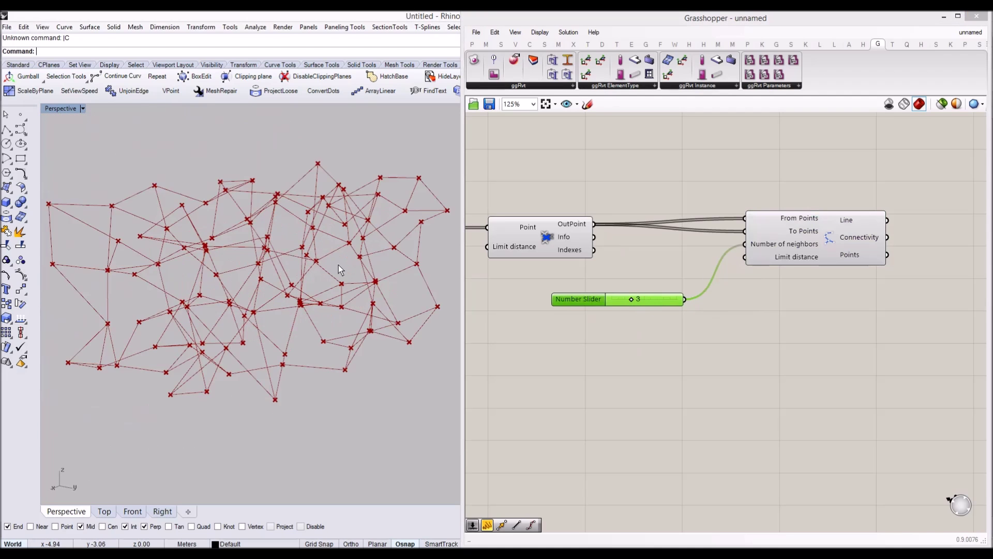
Examine the three-neighbor line network from several angles and at close range in the Perspective viewport.
{"action": "right_click_drag", "start_coordinate": [274, 215], "coordinate": [262, 249]}
{"action": "mouse_move", "coordinate": [633, 304]}
{"action": "left_mouse_down"}
{"action": "mouse_move", "coordinate": [688, 305]}
{"action": "mouse_move", "coordinate": [632, 304]}
{"action": "left_mouse_up"}
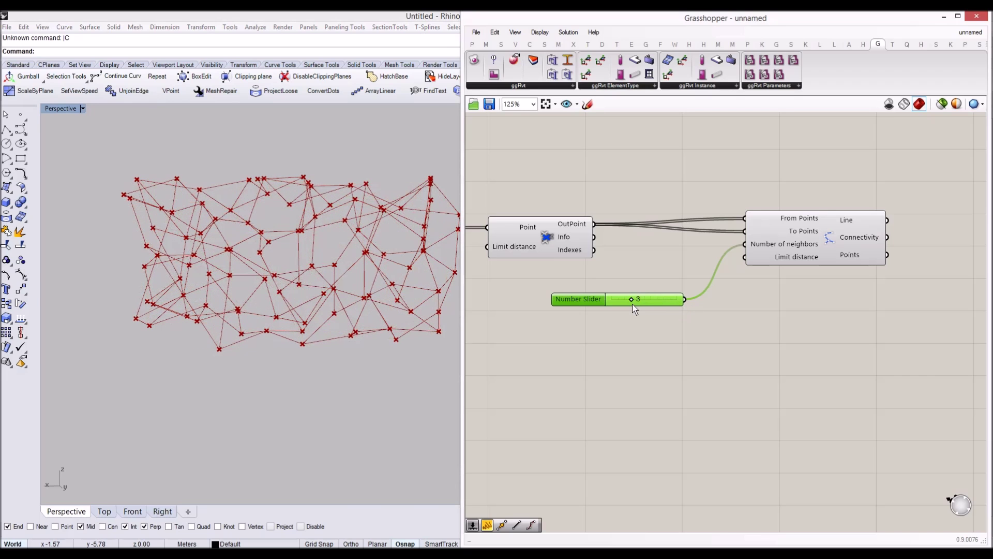
{"action": "right_click_drag", "start_coordinate": [96, 214], "coordinate": [256, 245]}
{"action": "scroll", "coordinate": [304, 242], "scroll_direction": "up", "scroll_amount": 4}
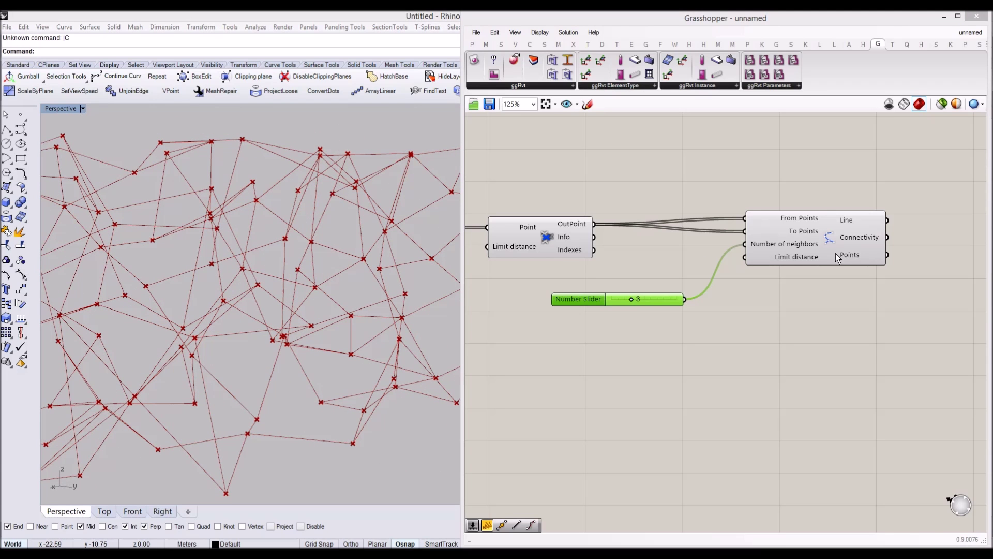
{"action": "scroll", "coordinate": [262, 219], "scroll_direction": "down", "scroll_amount": 5}
{"action": "right_click_drag", "start_coordinate": [278, 217], "coordinate": [184, 222]}
{"action": "right_click_drag", "start_coordinate": [818, 287], "coordinate": [675, 286]}
{"action": "mouse_move", "coordinate": [660, 240]}
{"action": "left_mouse_down"}
{"action": "mouse_move", "coordinate": [551, 256]}
{"action": "mouse_move", "coordinate": [653, 241]}
{"action": "left_mouse_up"}
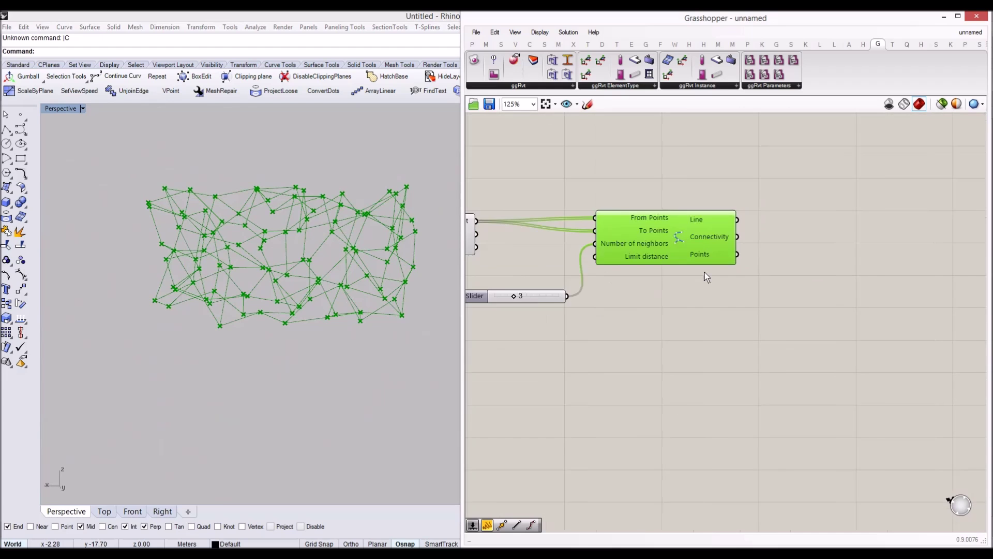
Add a Deconstruct component and connect the Nearest Neighbors component's Points output to its Point input.
{"action": "double_click", "coordinate": [800, 287]}
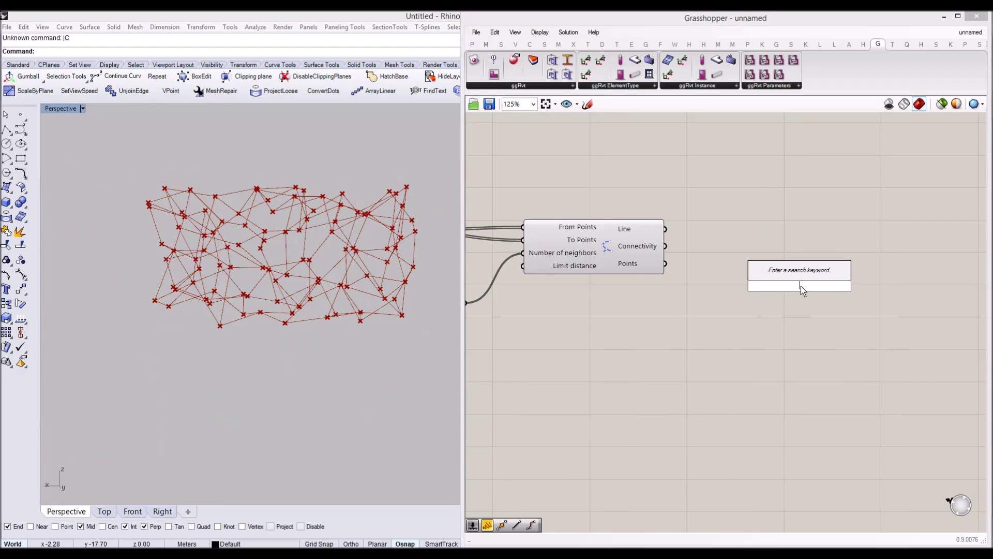
{"action": "type", "text": "point"}
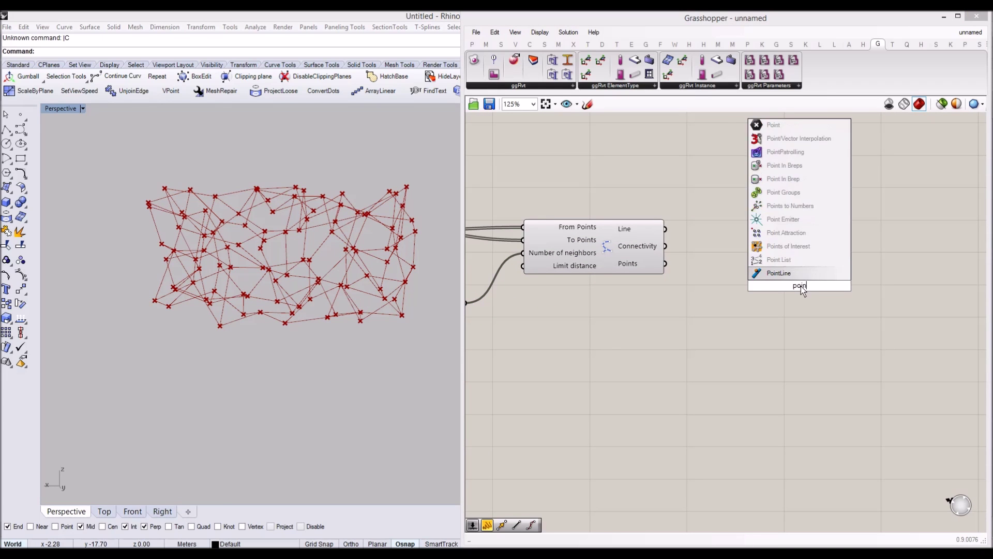
{"action": "key", "text": "BackSpace"}
{"action": "key", "text": "BackSpace"}
{"action": "key", "text": "BackSpace"}
{"action": "key", "text": "BackSpace"}
{"action": "key", "text": "BackSpace"}
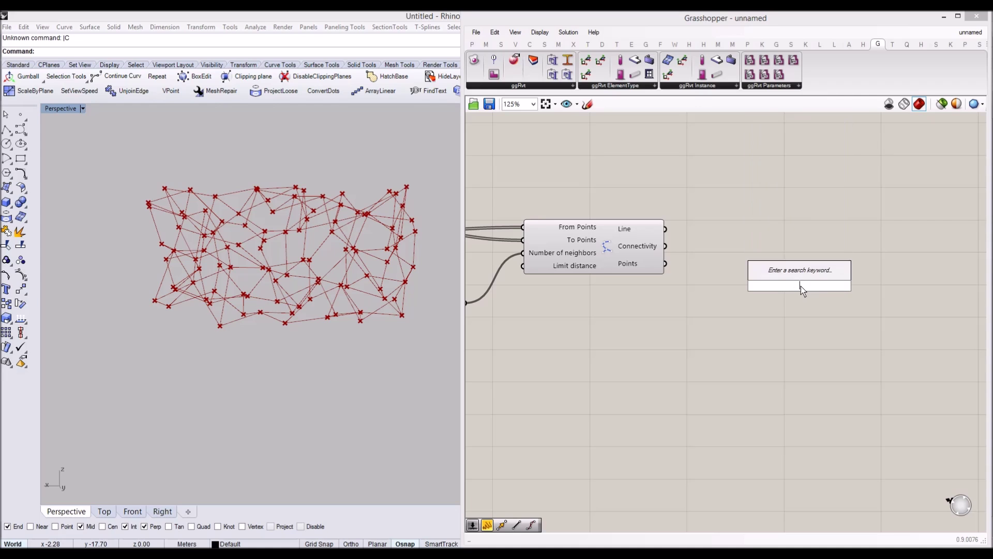
{"action": "type", "text": "deconstruct po"}
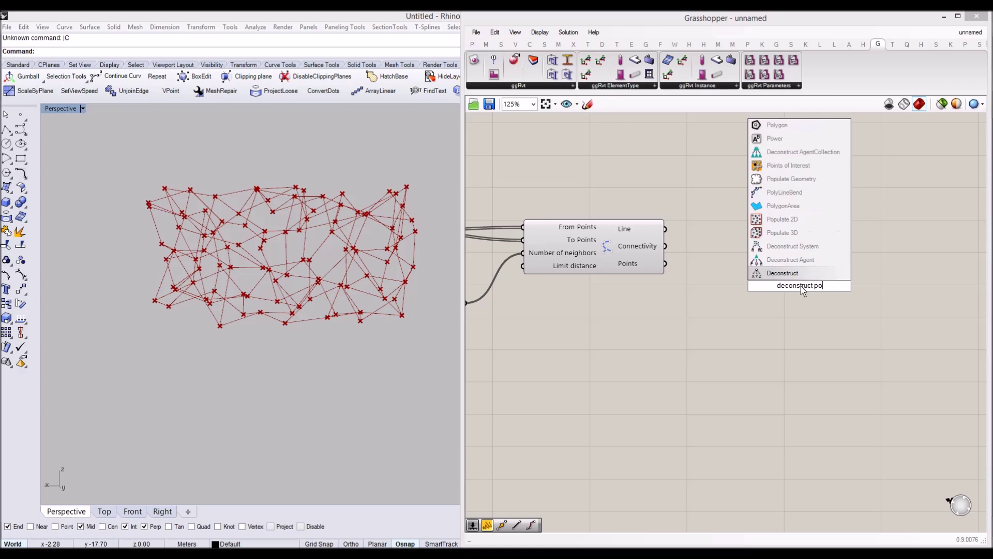
{"action": "key", "text": "Return"}
{"action": "mouse_move", "coordinate": [739, 281]}
{"action": "left_mouse_down"}
{"action": "mouse_move", "coordinate": [752, 286]}
{"action": "mouse_move", "coordinate": [744, 282]}
{"action": "left_mouse_up"}
Add a Smaller Than component and connect the Z component output to its First Number input.
{"action": "right_click_drag", "start_coordinate": [292, 320], "coordinate": [313, 306]}
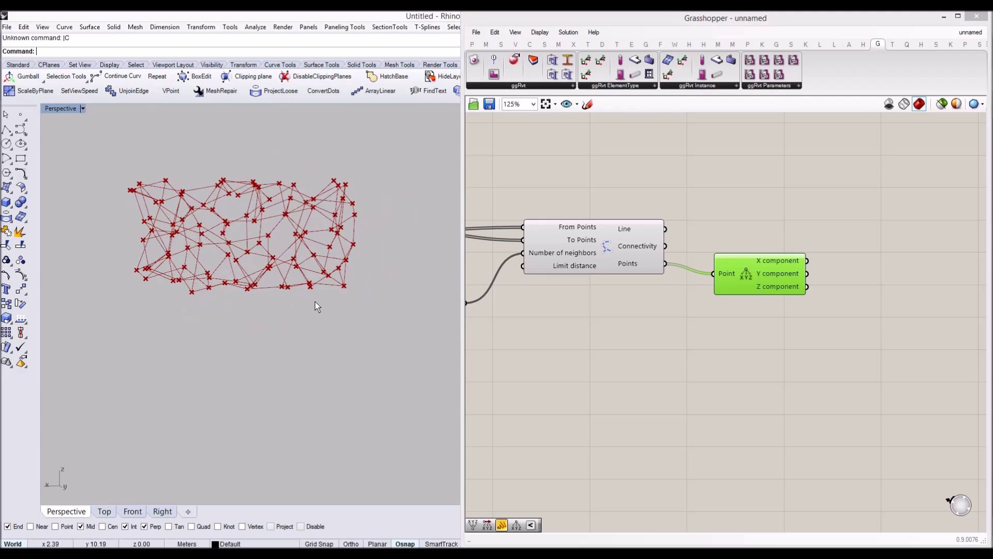
{"action": "right_click_drag", "start_coordinate": [189, 298], "coordinate": [304, 309]}
{"action": "scroll", "coordinate": [175, 292], "scroll_direction": "up", "scroll_amount": 8}
{"action": "scroll", "coordinate": [156, 301], "scroll_direction": "down", "scroll_amount": 4}
{"action": "scroll", "coordinate": [303, 310], "scroll_direction": "down", "scroll_amount": 2}
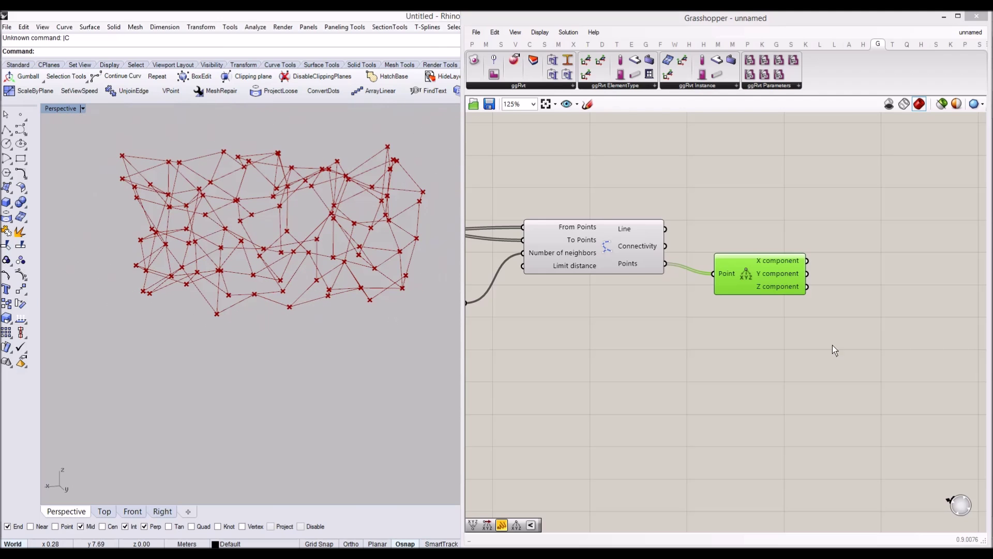
{"action": "right_click_drag", "start_coordinate": [792, 304], "coordinate": [680, 293]}
{"action": "double_click", "coordinate": [681, 294]}
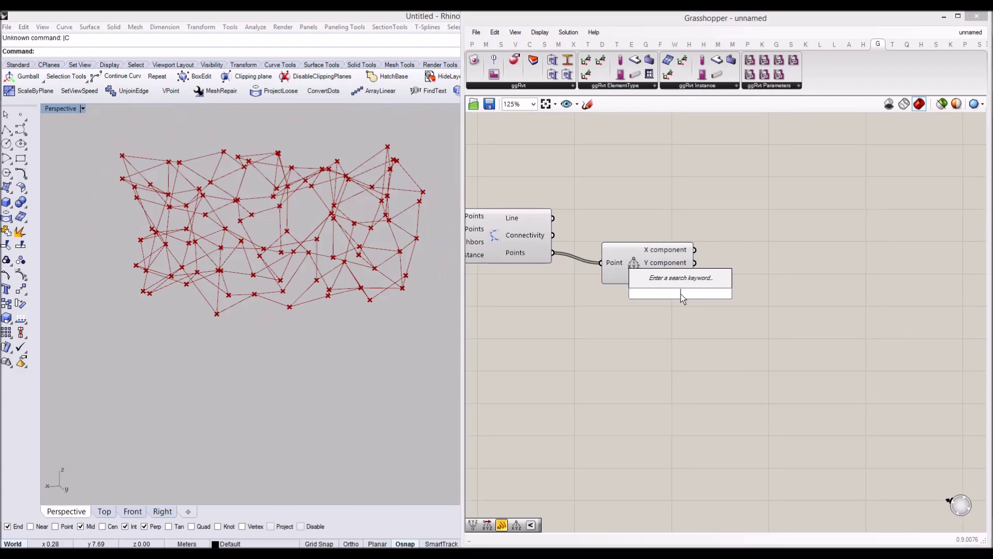
{"action": "type", "text": "less t"}
{"action": "type", "text": "an"}
{"action": "key", "text": "BackSpace"}
{"action": "key", "text": "BackSpace"}
{"action": "type", "text": "han"}
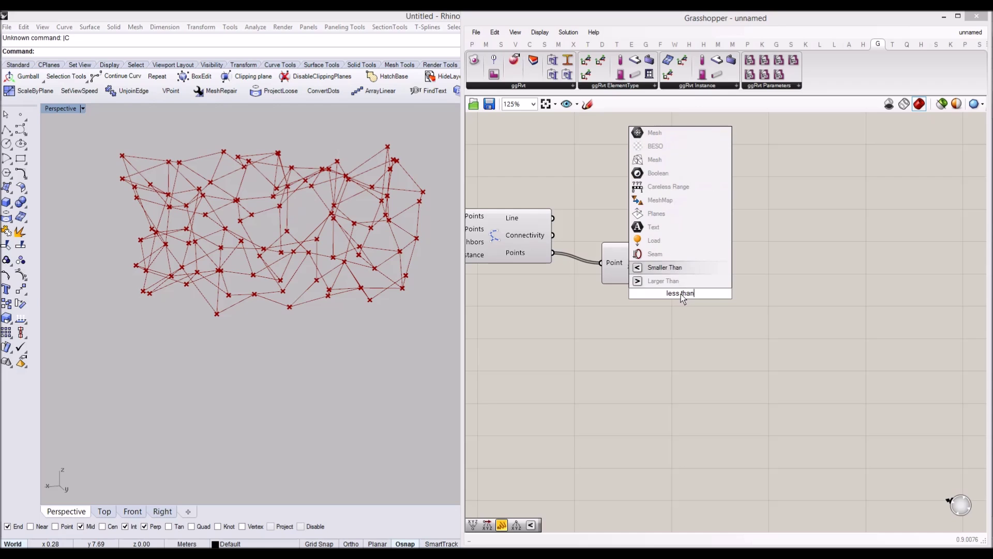
{"action": "key", "text": "Return"}
{"action": "left_click_drag", "start_coordinate": [709, 299], "coordinate": [745, 288]}
Add a number slider with the value 0.1 and connect it to the Smaller Than component's Second Number input.
{"action": "double_click", "coordinate": [607, 315]}
{"action": "mouse_move", "coordinate": [678, 279]}
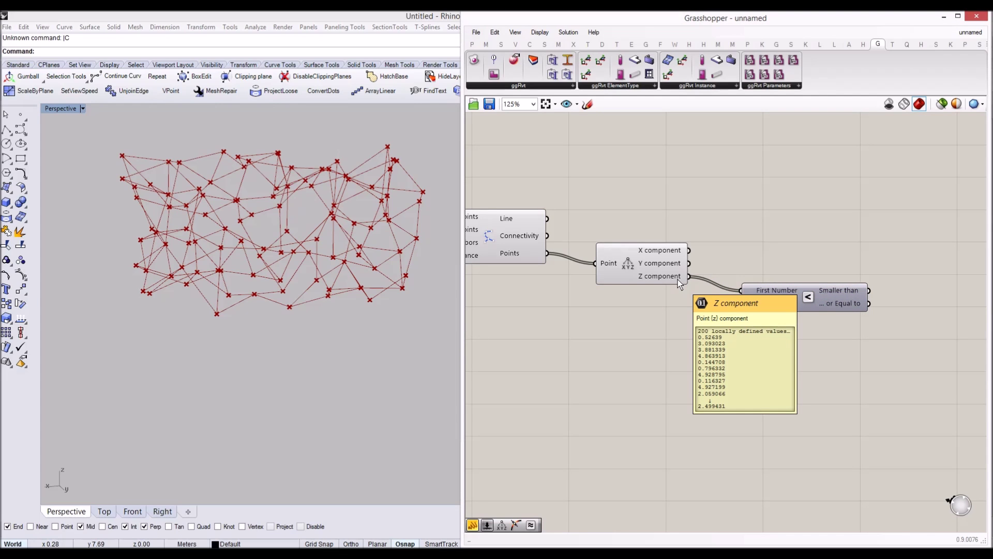
{"action": "double_click", "coordinate": [648, 356]}
{"action": "type", "text": "0"}
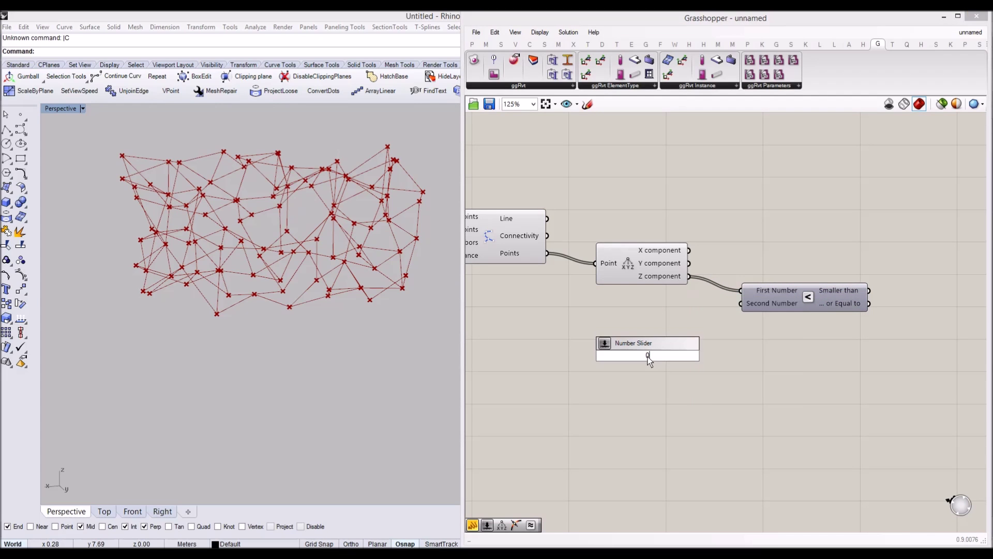
{"action": "type", "text": ".1"}
{"action": "key", "text": "Return"}
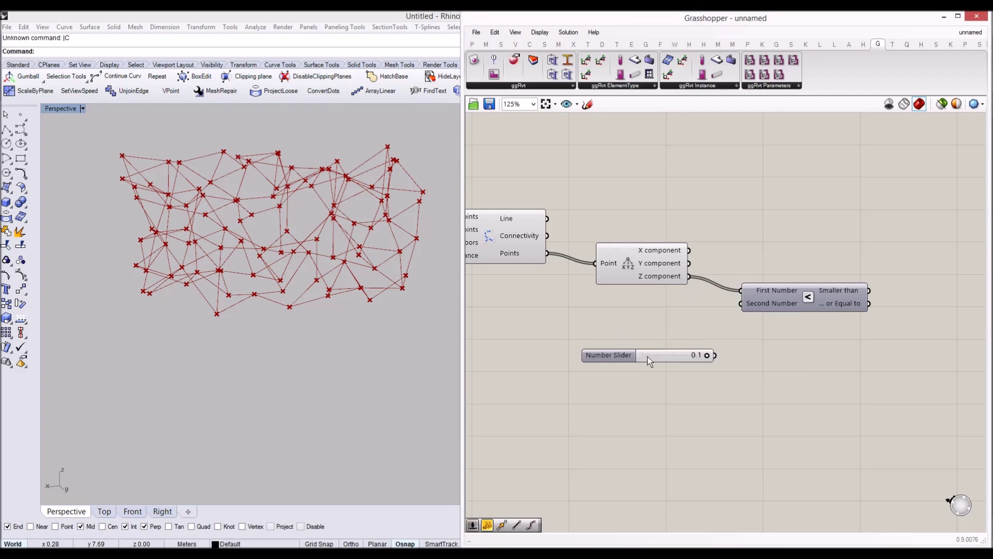
{"action": "scroll", "coordinate": [718, 353], "scroll_direction": "up", "scroll_amount": 1}
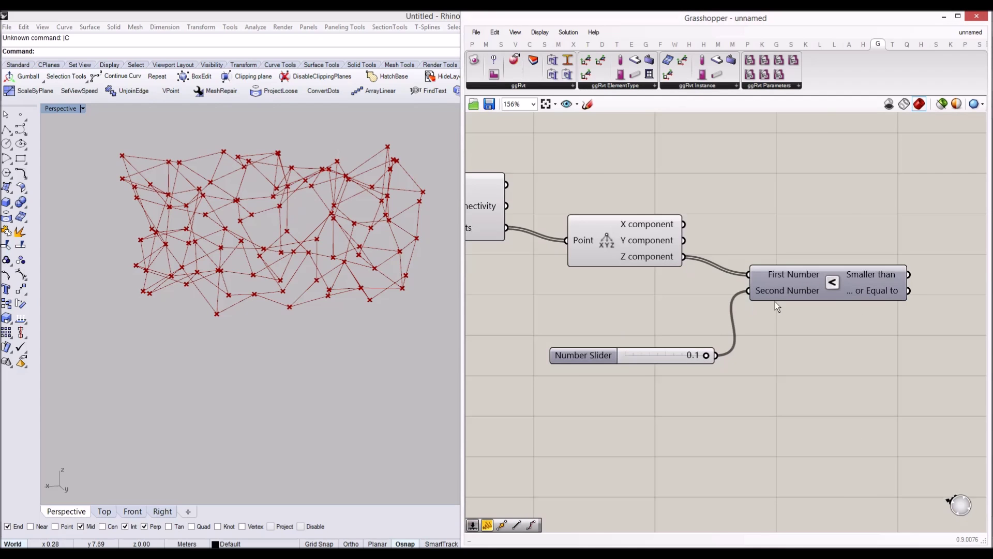
Add a Dispatch component, feeding its List from the Nearest Neighbors Points output and its Dispatch pattern from the Smaller than output.
{"action": "scroll", "coordinate": [753, 303], "scroll_direction": "down", "scroll_amount": 3}
{"action": "double_click", "coordinate": [714, 262]}
{"action": "type", "text": "dispa"}
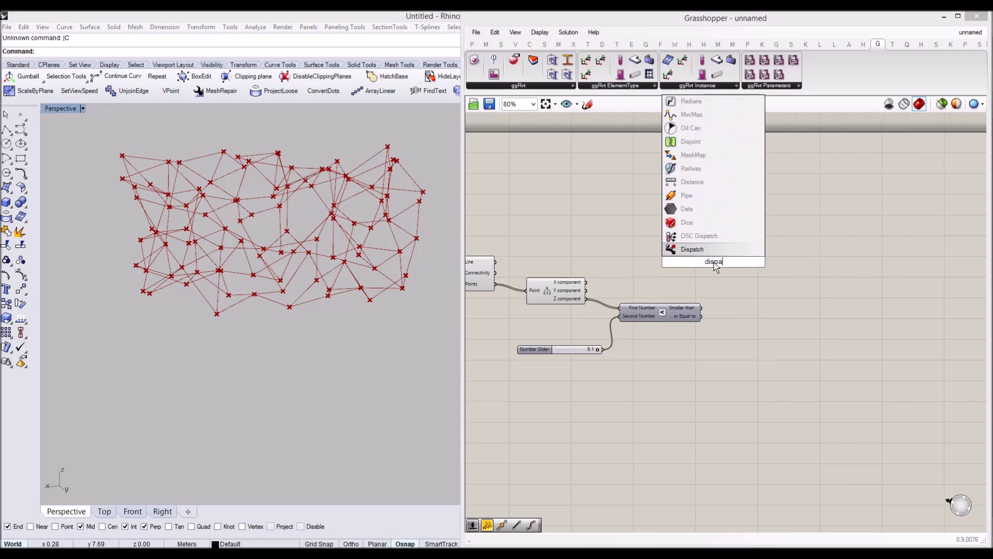
{"action": "key", "text": "Return"}
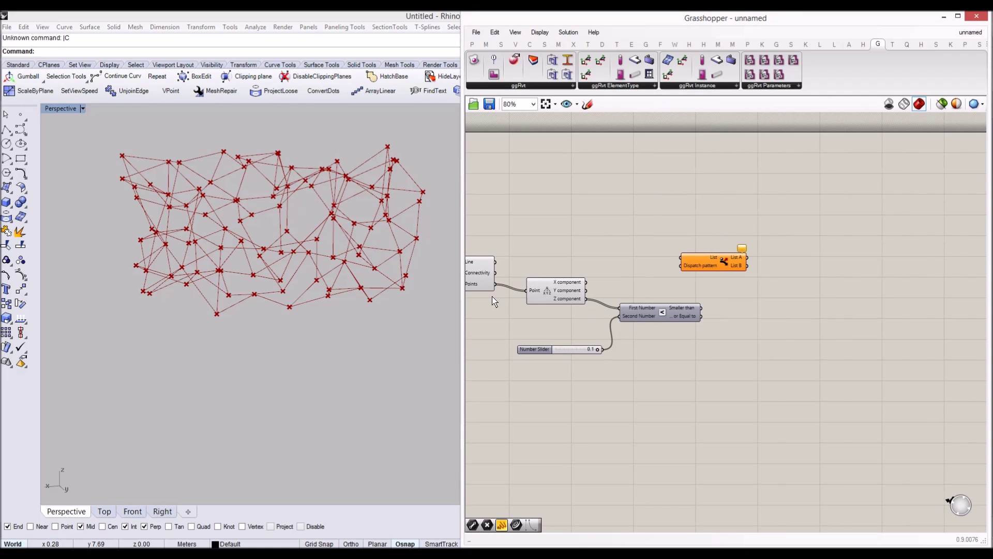
{"action": "mouse_move", "coordinate": [497, 285]}
{"action": "left_mouse_down"}
{"action": "mouse_move", "coordinate": [700, 250]}
{"action": "mouse_move", "coordinate": [703, 264]}
{"action": "mouse_move", "coordinate": [688, 259]}
{"action": "mouse_move", "coordinate": [760, 285]}
{"action": "left_mouse_up"}
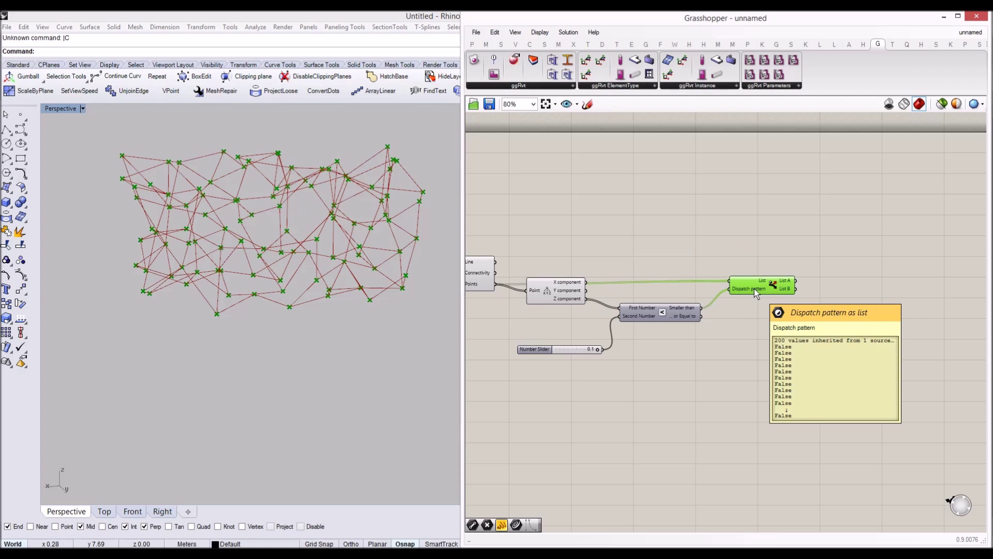
Add a Point parameter and connect the Dispatch component's List A output to it.
{"action": "right_click_drag", "start_coordinate": [754, 289], "coordinate": [673, 280]}
{"action": "double_click", "coordinate": [794, 278]}
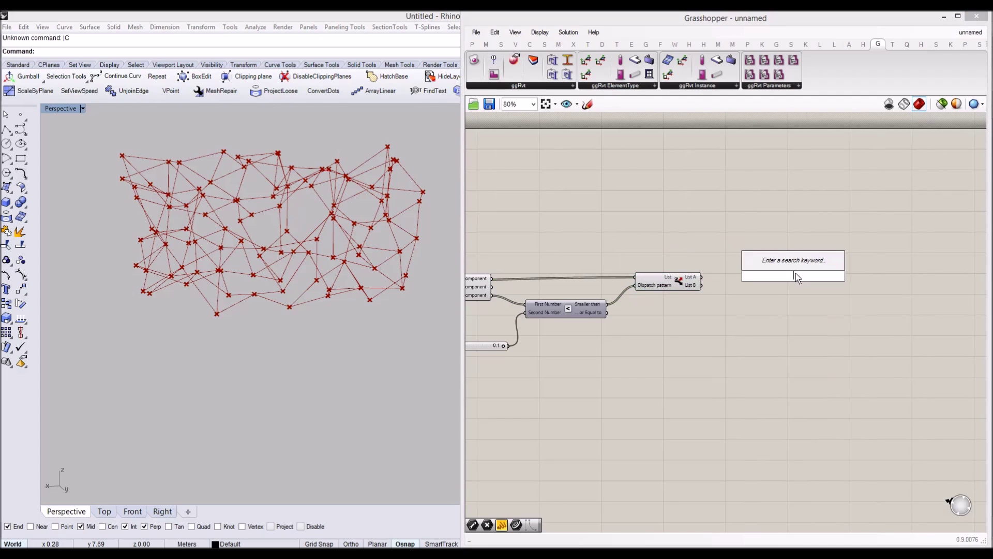
{"action": "type", "text": "point"}
{"action": "key", "text": "Return"}
{"action": "left_click_drag", "start_coordinate": [702, 277], "coordinate": [745, 278]}
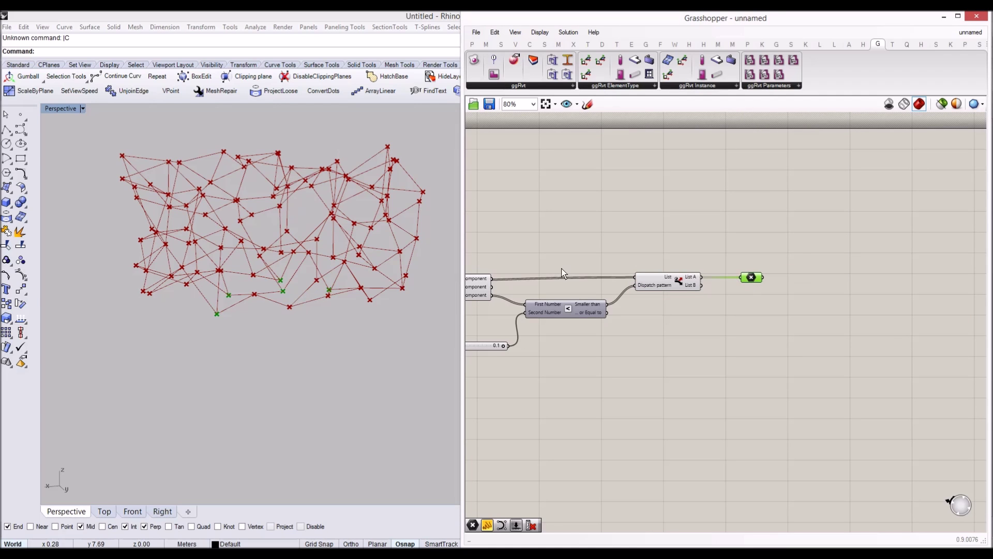
Examine the List A points at the base of the network and compare them with the Dispatch component's points.
{"action": "scroll", "coordinate": [235, 297], "scroll_direction": "up", "scroll_amount": 5}
{"action": "right_click_drag", "start_coordinate": [251, 304], "coordinate": [223, 310]}
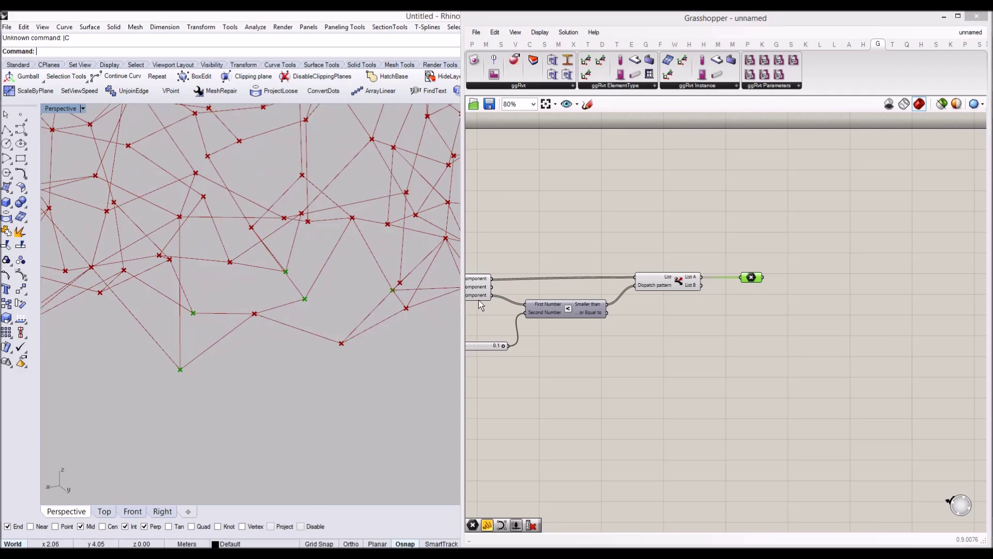
{"action": "mouse_move", "coordinate": [758, 282]}
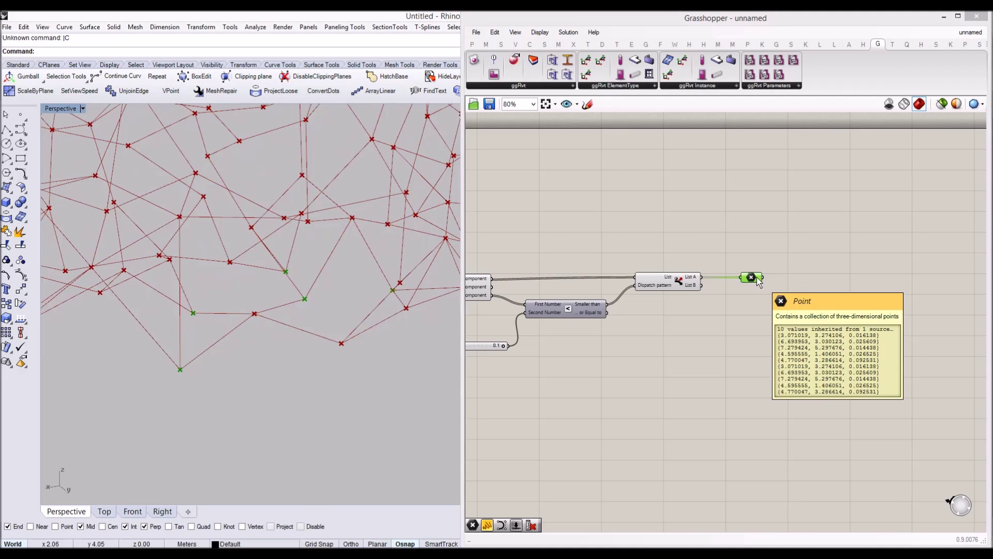
{"action": "right_click_drag", "start_coordinate": [757, 278], "coordinate": [717, 283]}
{"action": "right_click_drag", "start_coordinate": [311, 292], "coordinate": [373, 187]}
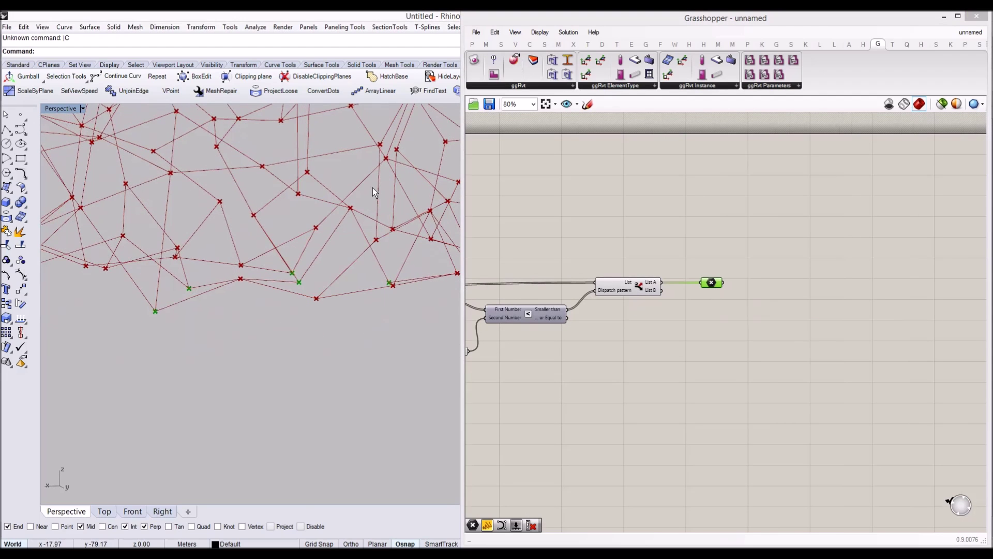
{"action": "right_click_drag", "start_coordinate": [268, 290], "coordinate": [302, 284]}
{"action": "left_click", "coordinate": [627, 286]}
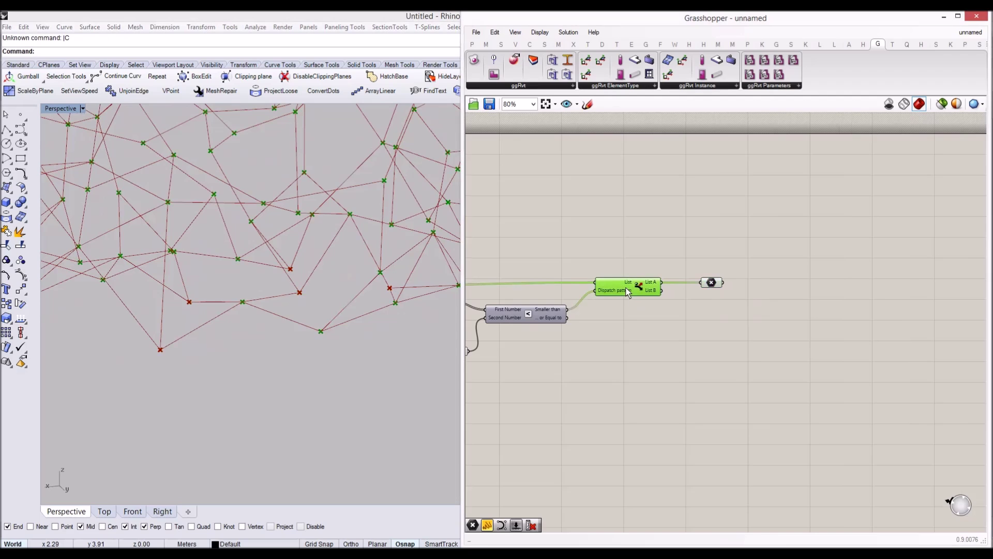
Add a Karamba Remove Duplicate Points component and connect the Point parameter to its Point input.
{"action": "right_click_drag", "start_coordinate": [755, 295], "coordinate": [713, 294]}
{"action": "double_click", "coordinate": [743, 290]}
{"action": "type", "text": "r"}
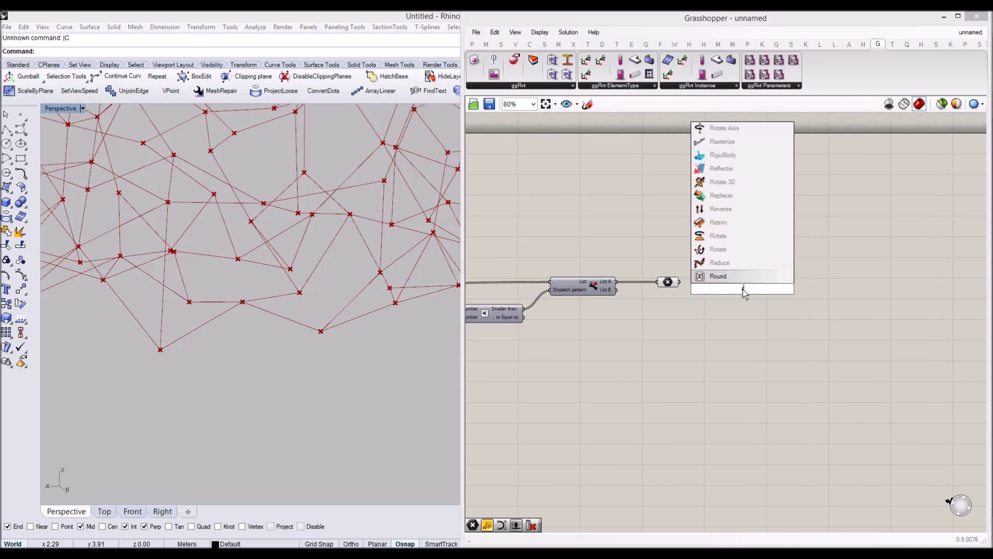
{"action": "type", "text": "emove duy"}
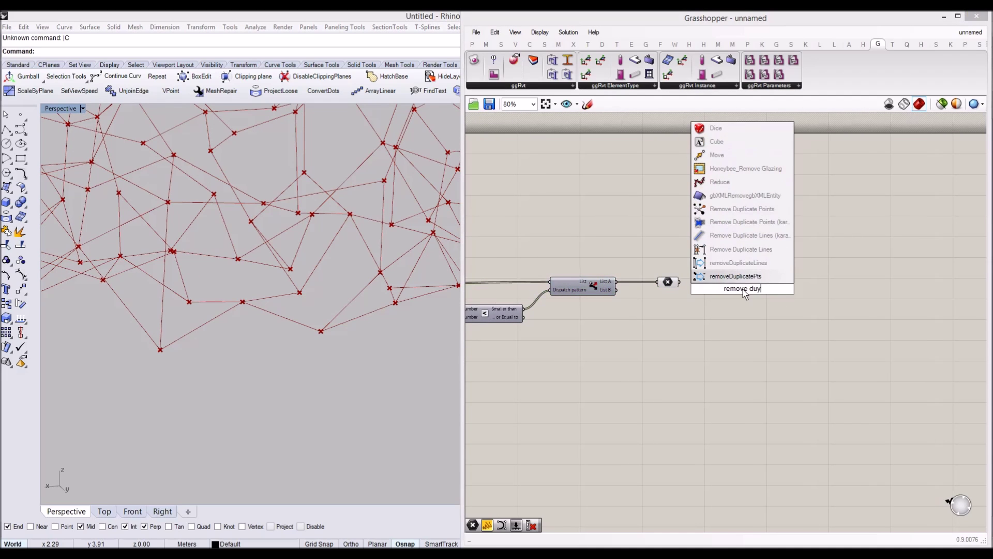
{"action": "key", "text": "Return"}
{"action": "left_click_drag", "start_coordinate": [679, 282], "coordinate": [710, 282]}
{"action": "scroll", "coordinate": [740, 289], "scroll_direction": "down", "scroll_amount": 1}
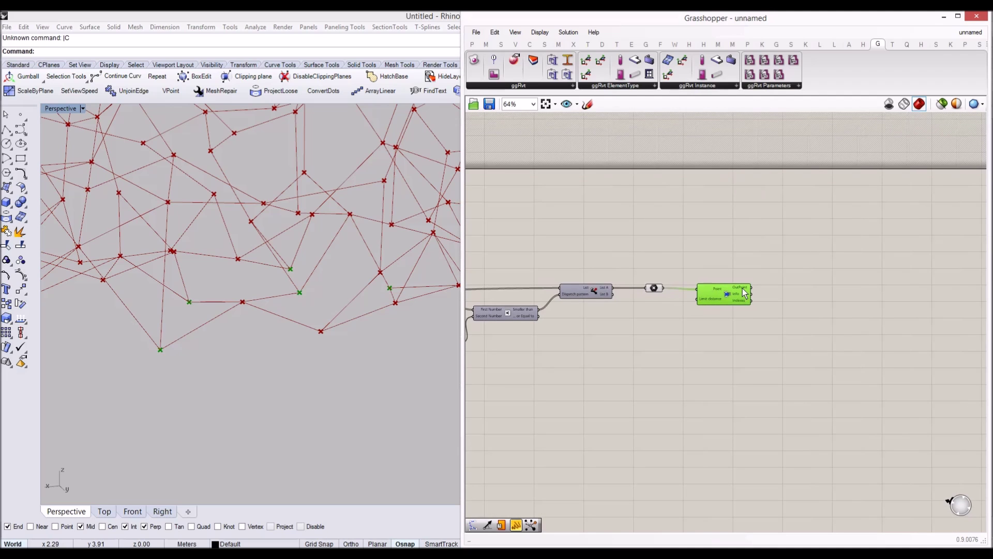
{"action": "mouse_move", "coordinate": [744, 292]}
Move the group of point-filtering components to a free area below the Nearest Neighbors component.
{"action": "left_click", "coordinate": [654, 288]}
{"action": "scroll", "coordinate": [724, 284], "scroll_direction": "down", "scroll_amount": 1}
{"action": "left_click_drag", "start_coordinate": [806, 346], "coordinate": [541, 228]}
{"action": "left_click_drag", "start_coordinate": [597, 264], "coordinate": [498, 358]}
Add a Karamba Support component and connect the OutPoint output of the second Remove Duplicate Points component to its Pos|Ind input.
{"action": "right_click_drag", "start_coordinate": [728, 303], "coordinate": [603, 272]}
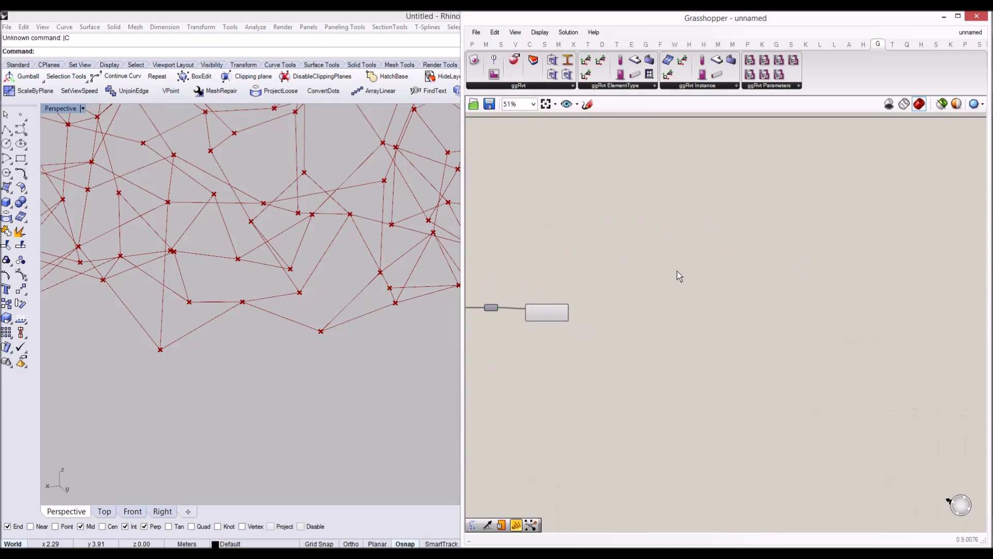
{"action": "double_click", "coordinate": [678, 273]}
{"action": "type", "text": "supp"}
{"action": "key", "text": "Return"}
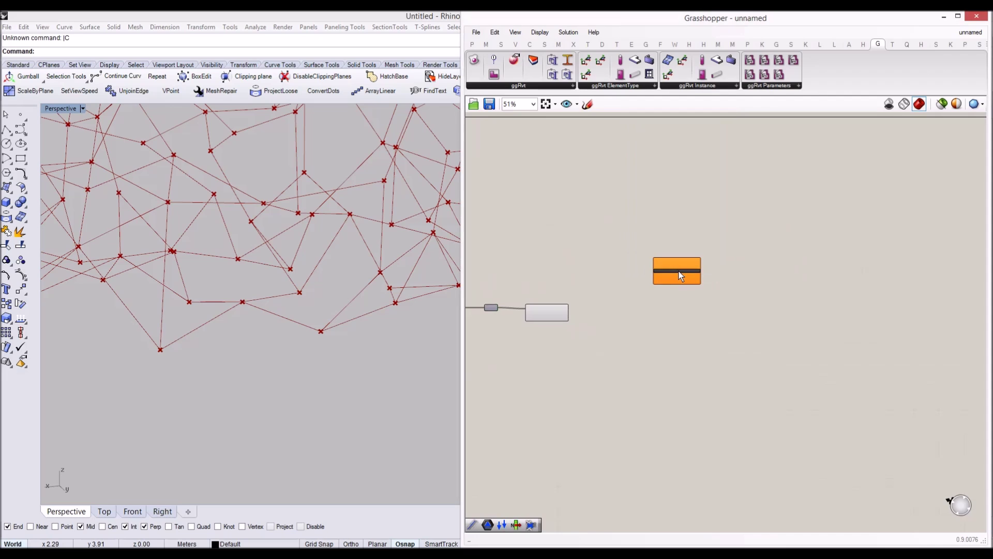
{"action": "scroll", "coordinate": [681, 269], "scroll_direction": "up", "scroll_amount": 3}
{"action": "left_click_drag", "start_coordinate": [655, 284], "coordinate": [728, 355]}
{"action": "scroll", "coordinate": [626, 332], "scroll_direction": "down", "scroll_amount": 3}
{"action": "scroll", "coordinate": [644, 331], "scroll_direction": "up", "scroll_amount": 2}
{"action": "scroll", "coordinate": [722, 384], "scroll_direction": "up", "scroll_amount": 3}
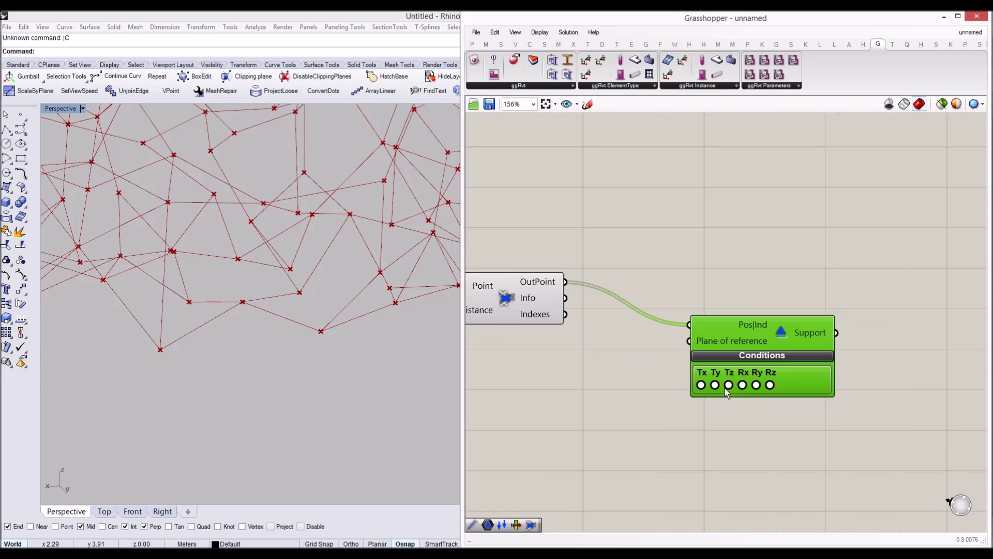
Enable the Tx, Ty, Tz, Rx, Ry and Rz conditions on the Support component and adjust its placement.
{"action": "left_click", "coordinate": [701, 385]}
{"action": "left_click", "coordinate": [715, 385]}
{"action": "left_click", "coordinate": [729, 385]}
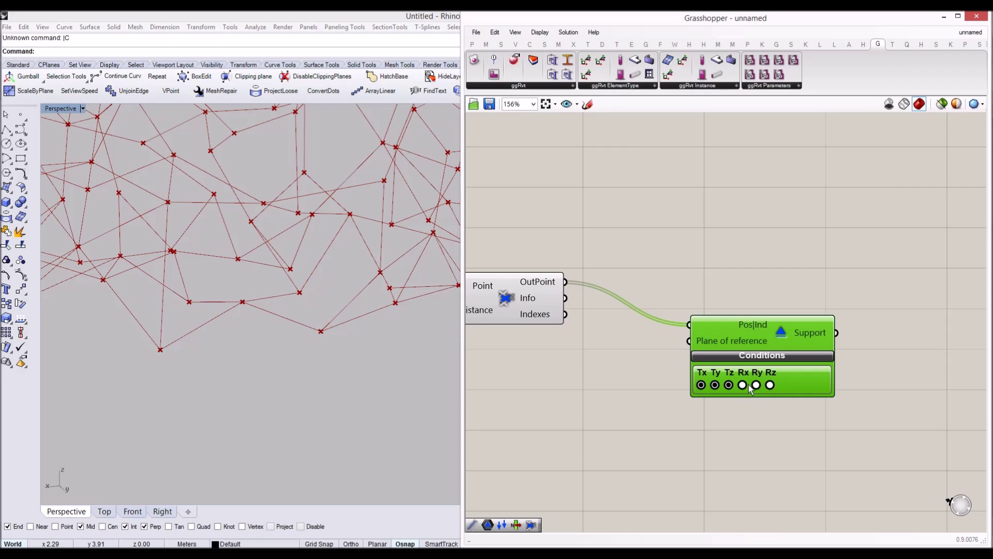
{"action": "left_click_drag", "start_coordinate": [744, 388], "coordinate": [720, 372]}
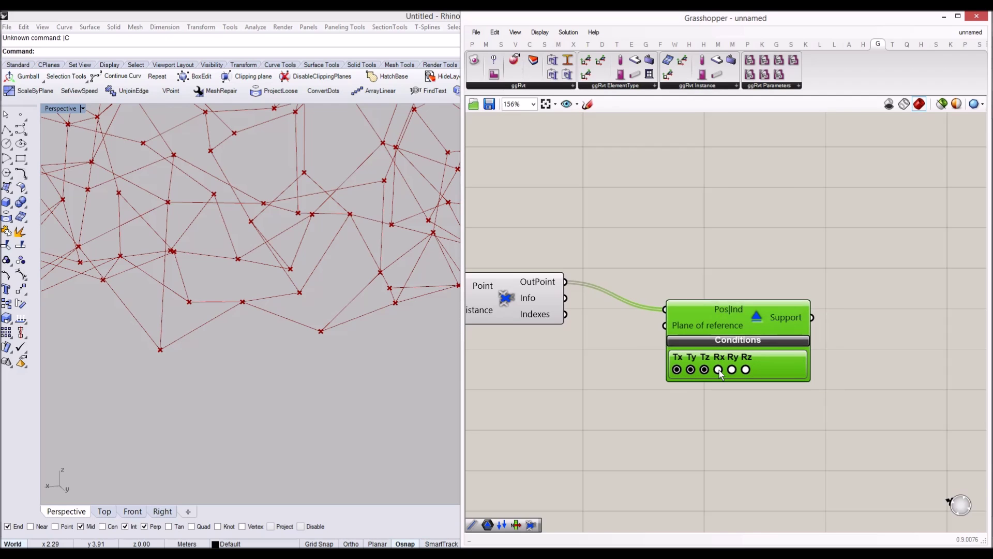
{"action": "left_click", "coordinate": [719, 370]}
{"action": "left_click_drag", "start_coordinate": [753, 320], "coordinate": [758, 315]}
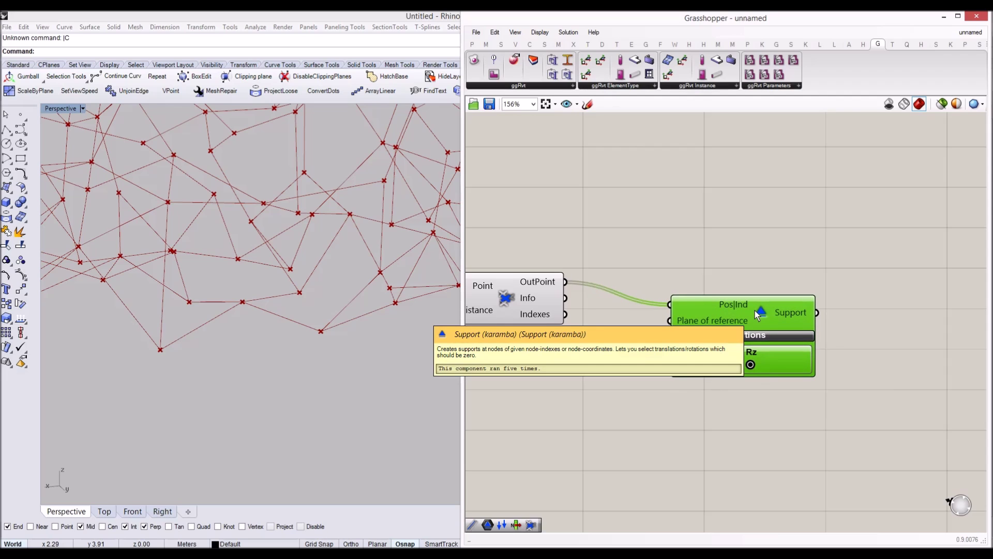
Add a Karamba Line to Beam component in the free canvas area above the Support component.
{"action": "scroll", "coordinate": [705, 171], "scroll_direction": "down", "scroll_amount": 8}
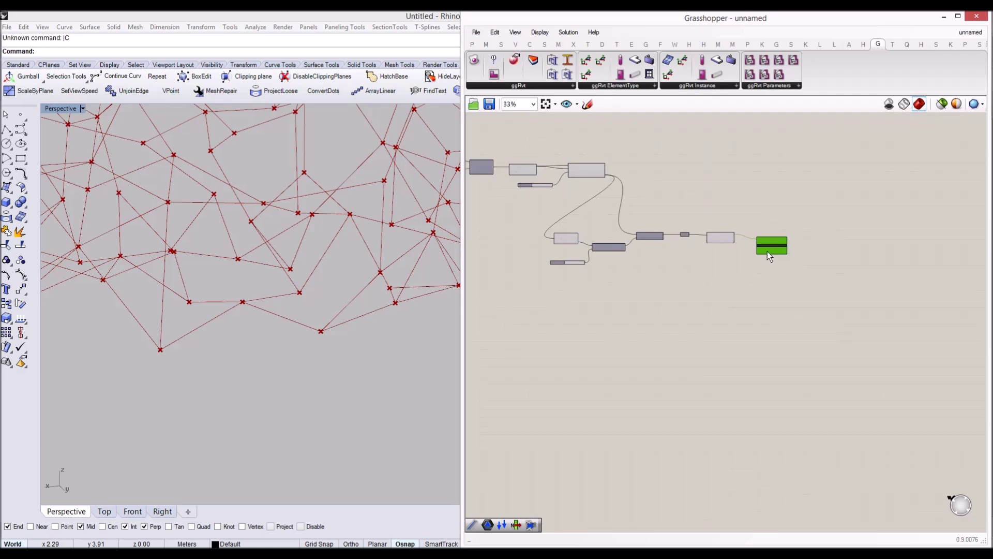
{"action": "scroll", "coordinate": [603, 222], "scroll_direction": "up", "scroll_amount": 5}
{"action": "left_click", "coordinate": [605, 224]}
{"action": "scroll", "coordinate": [736, 228], "scroll_direction": "down", "scroll_amount": 4}
{"action": "double_click", "coordinate": [765, 244]}
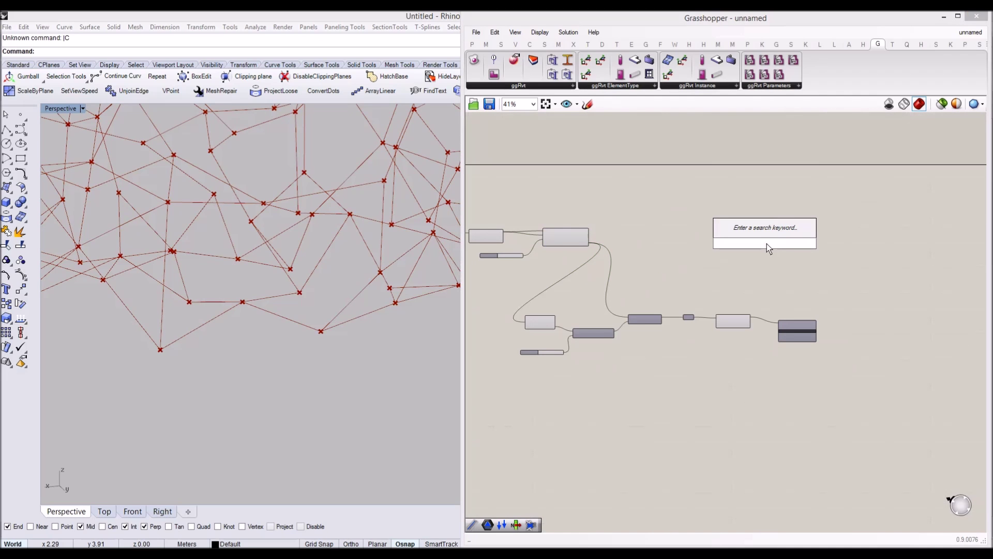
{"action": "type", "text": "line to beam"}
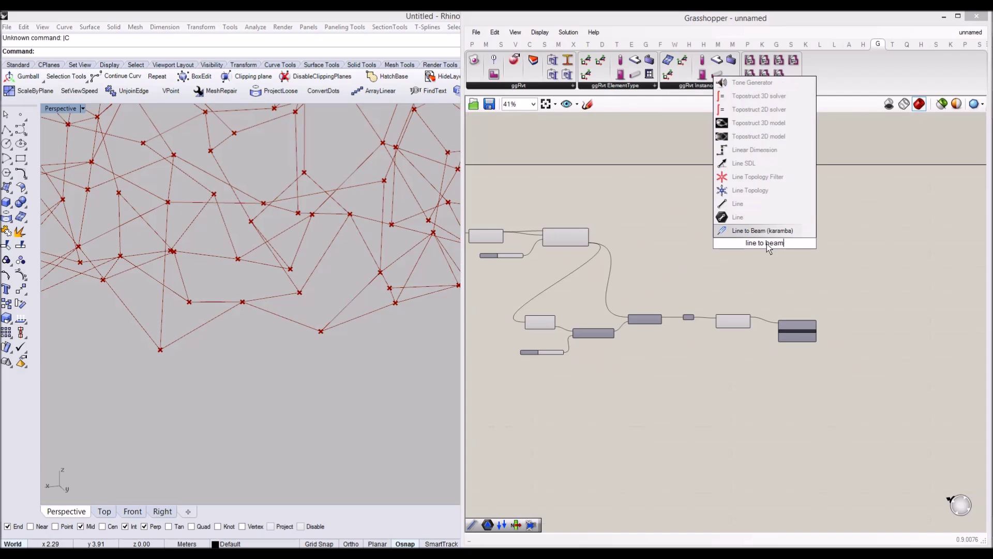
{"action": "key", "text": "Return"}
{"action": "scroll", "coordinate": [602, 237], "scroll_direction": "up", "scroll_amount": 2}
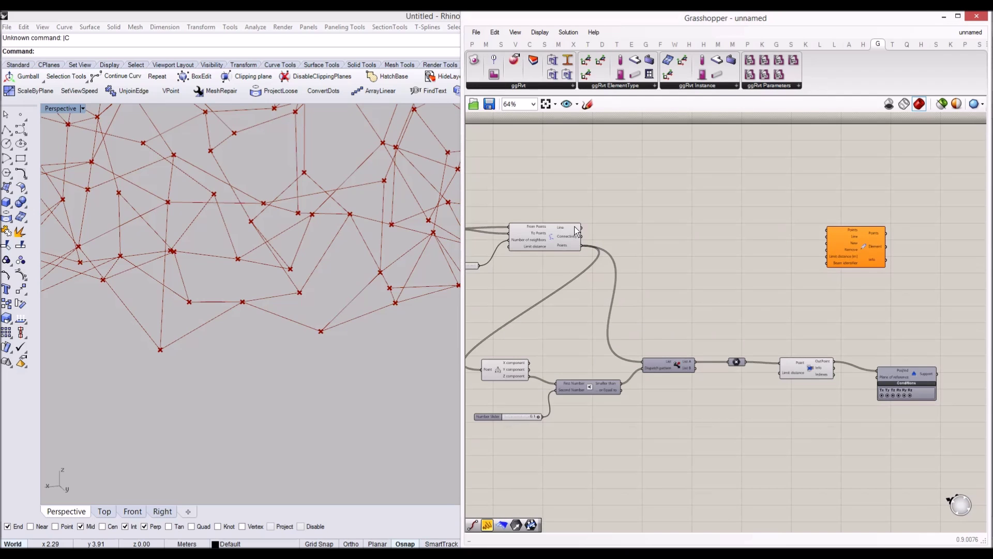
Flatten the Line output of the Nearest Neighbors component.
{"action": "mouse_move", "coordinate": [576, 230]}
{"action": "right_click", "coordinate": [576, 230]}
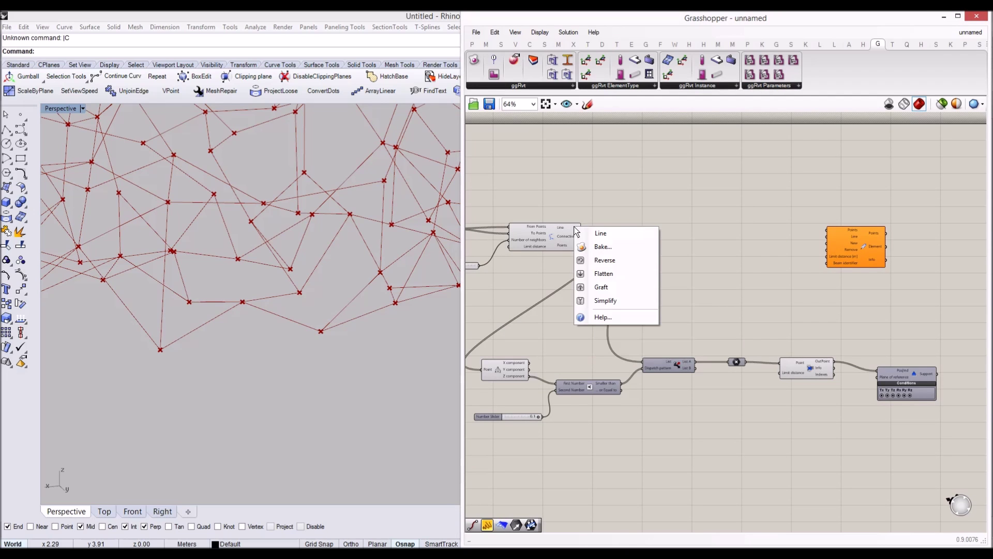
{"action": "left_click", "coordinate": [598, 272]}
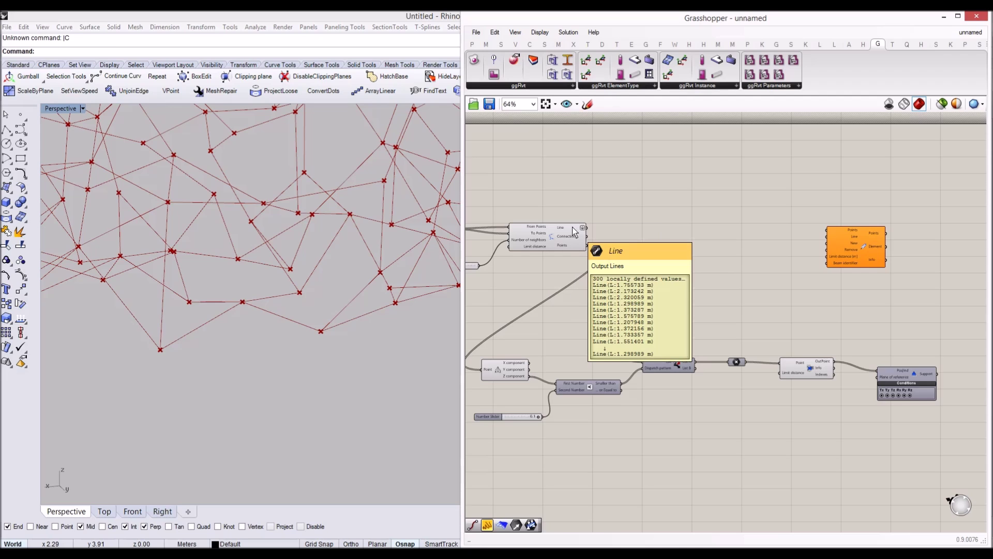
Inspect the flattened Line output in a temporary Panel and delete that panel.
{"action": "double_click", "coordinate": [657, 183]}
{"action": "type", "text": "Panel"}
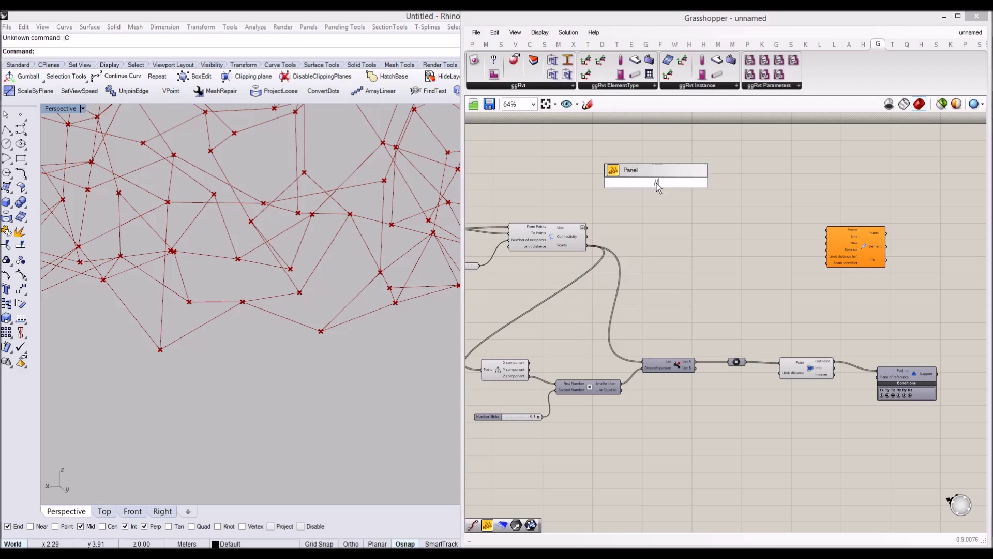
{"action": "key", "text": "Return"}
{"action": "left_click_drag", "start_coordinate": [630, 182], "coordinate": [588, 231]}
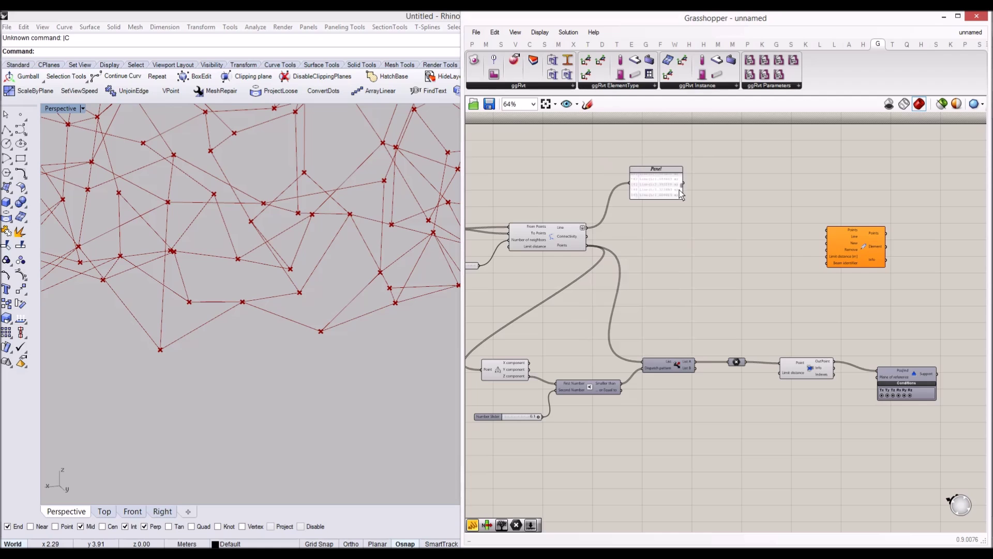
{"action": "left_click_drag", "start_coordinate": [672, 193], "coordinate": [673, 188]}
{"action": "key", "text": "Delete"}
Connect the flattened Line output to the Line input of Line to Beam and align that component with the Support component.
{"action": "left_click_drag", "start_coordinate": [587, 228], "coordinate": [906, 244]}
{"action": "right_click_drag", "start_coordinate": [906, 244], "coordinate": [647, 231]}
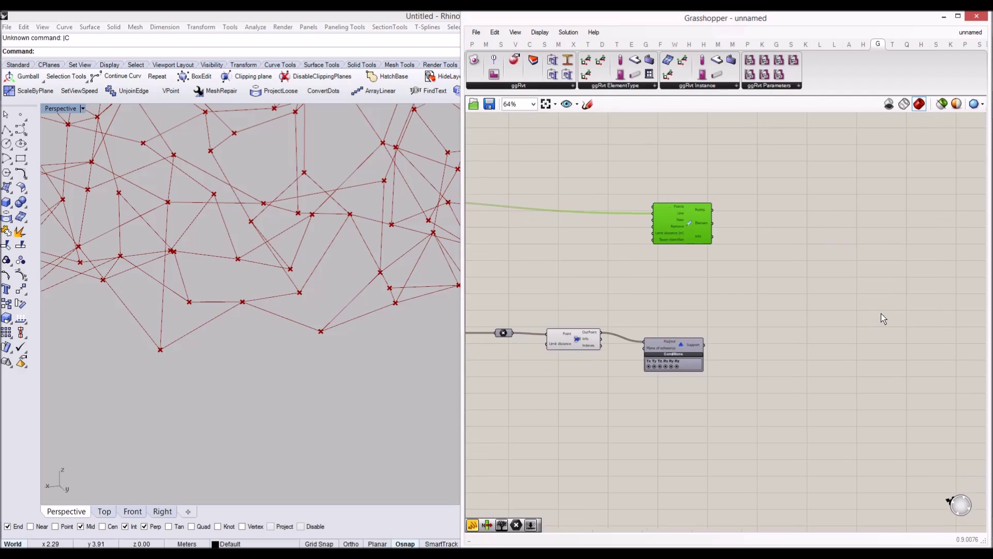
{"action": "scroll", "coordinate": [660, 284], "scroll_direction": "up", "scroll_amount": 4}
{"action": "left_click_drag", "start_coordinate": [687, 193], "coordinate": [675, 275]}
{"action": "right_click_drag", "start_coordinate": [649, 289], "coordinate": [700, 247]}
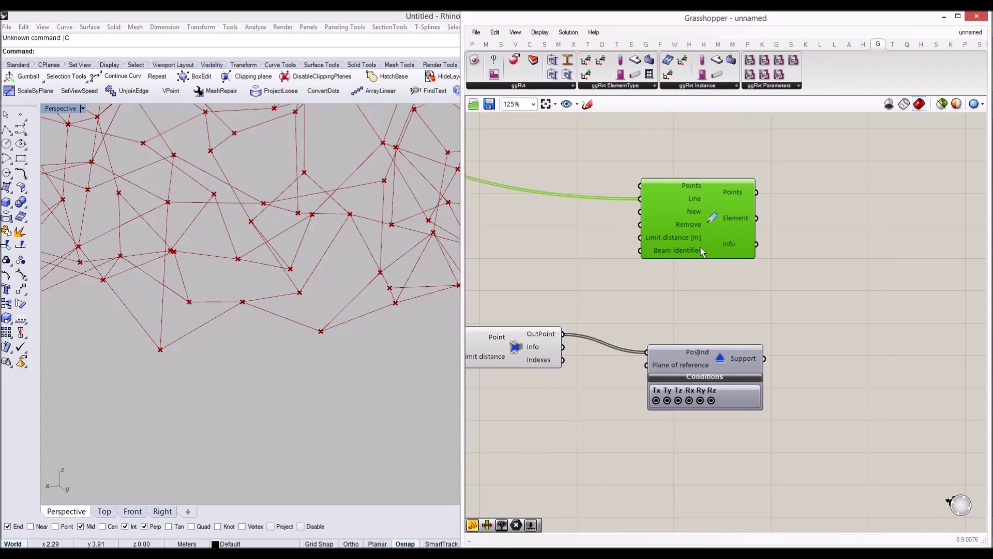
{"action": "left_click_drag", "start_coordinate": [701, 247], "coordinate": [710, 232]}
{"action": "left_click_drag", "start_coordinate": [720, 353], "coordinate": [713, 323]}
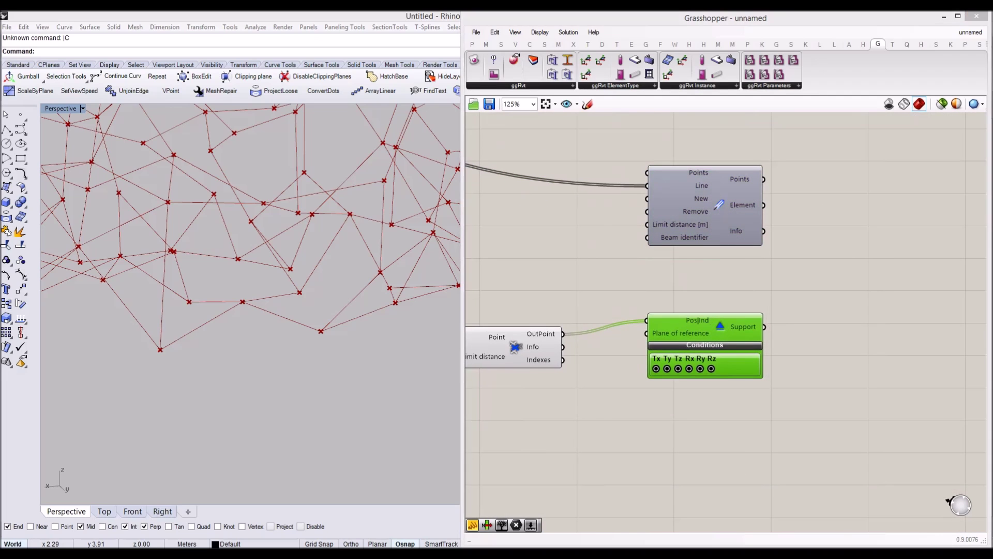
Add a Karamba Loads component below the Support component.
{"action": "scroll", "coordinate": [718, 323], "scroll_direction": "down", "scroll_amount": 3}
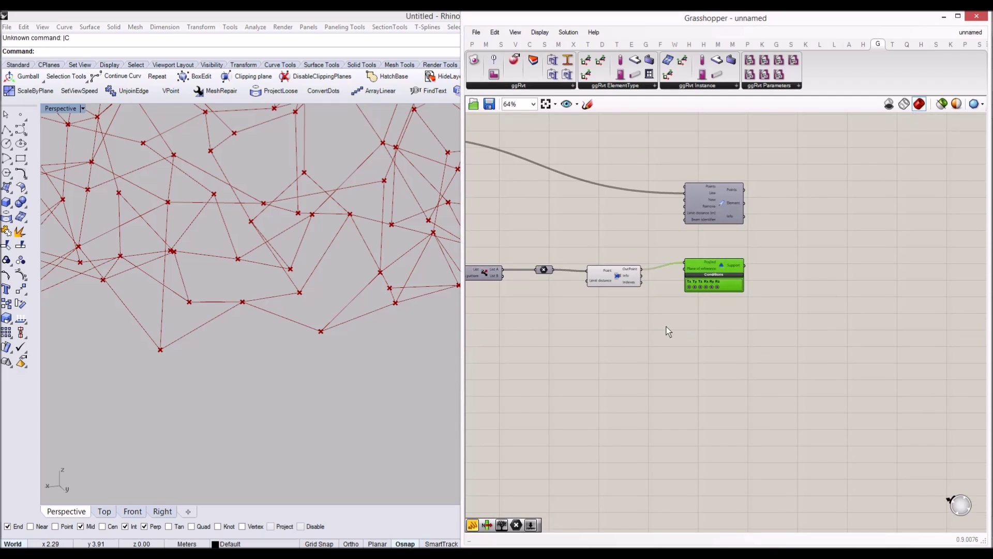
{"action": "left_click", "coordinate": [694, 346]}
{"action": "double_click", "coordinate": [693, 345]}
{"action": "type", "text": "load"}
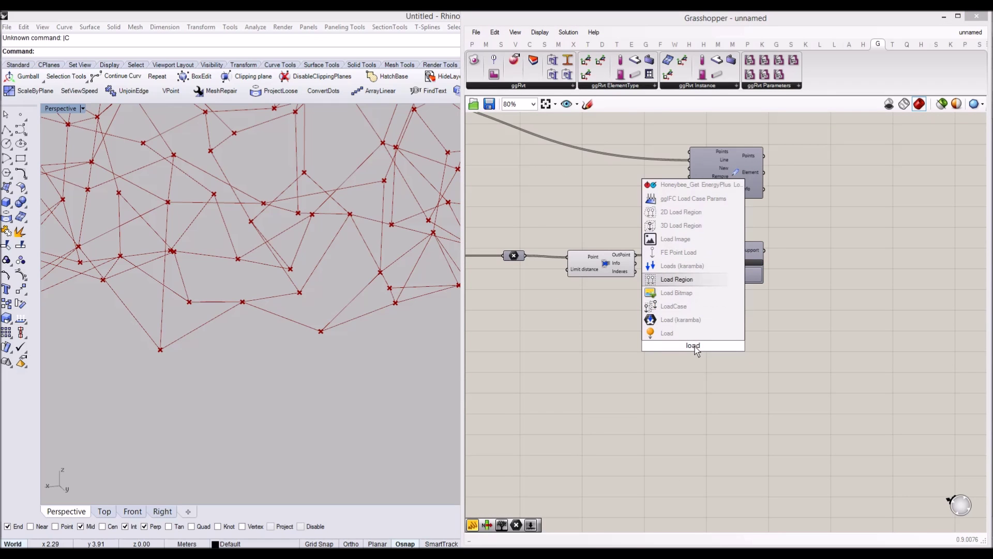
{"action": "key", "text": "Up"}
{"action": "key", "text": "Return"}
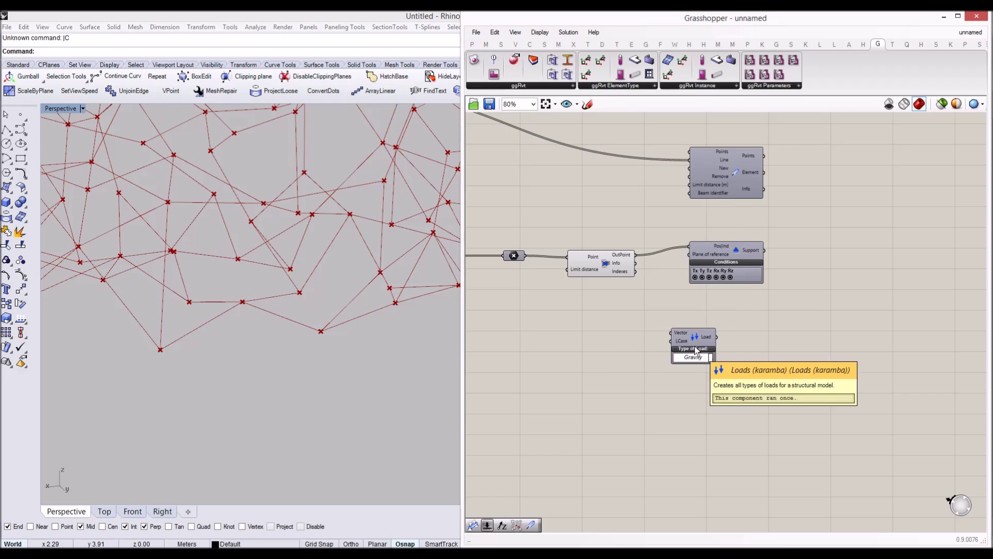
Add a Unit Z component and connect its Unit vector output to the Vector input of the Loads component.
{"action": "double_click", "coordinate": [682, 330]}
{"action": "type", "text": "unit z"}
{"action": "key", "text": "Return"}
{"action": "left_click_drag", "start_coordinate": [678, 330], "coordinate": [837, 343]}
{"action": "scroll", "coordinate": [784, 345], "scroll_direction": "up", "scroll_amount": 2}
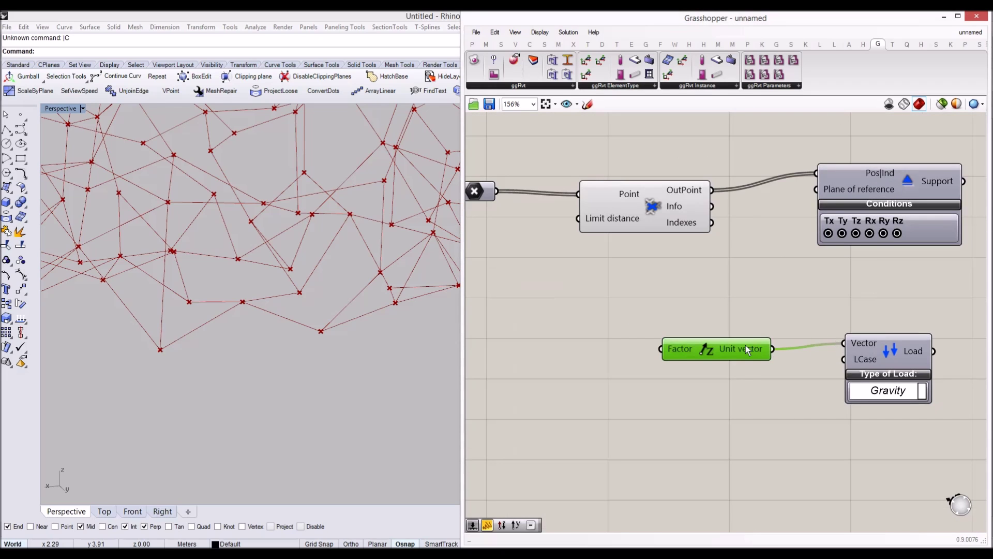
{"action": "left_click_drag", "start_coordinate": [746, 345], "coordinate": [781, 343]}
Add a Panel containing -1, shrink it and connect it to the Factor input of the Unit Z component.
{"action": "double_click", "coordinate": [611, 355]}
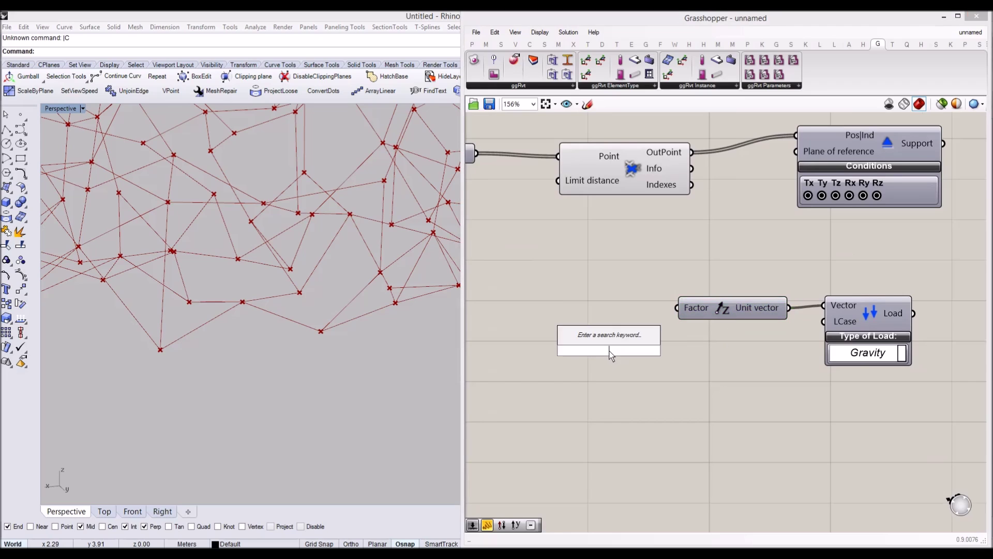
{"action": "type", "text": "\"-1"}
{"action": "key", "text": "Return"}
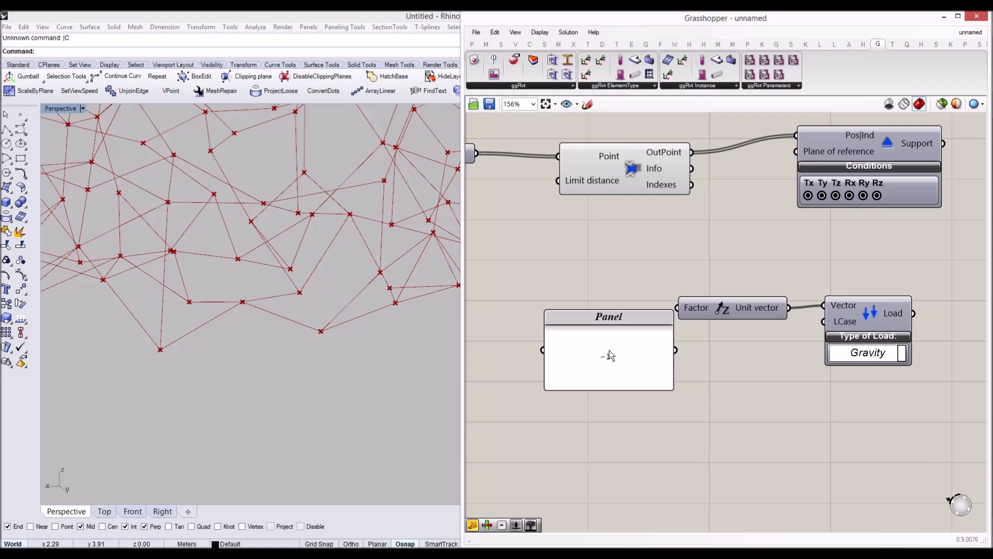
{"action": "left_click", "coordinate": [647, 370]}
{"action": "left_click_drag", "start_coordinate": [671, 389], "coordinate": [677, 308]}
{"action": "left_click_drag", "start_coordinate": [575, 325], "coordinate": [597, 309]}
{"action": "scroll", "coordinate": [633, 294], "scroll_direction": "down", "scroll_amount": 3}
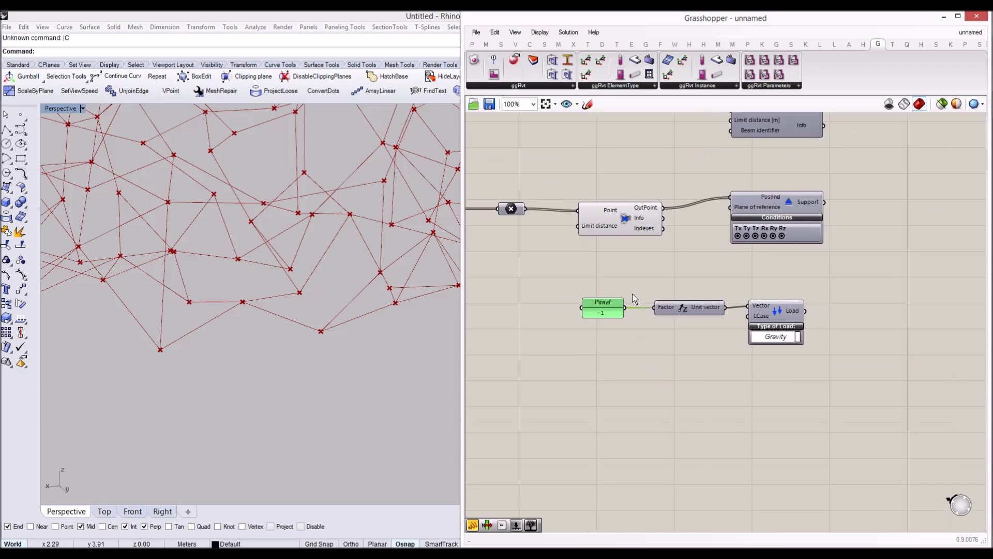
Add a Panel containing 0, shrink it and connect it to the LCase input of the Gravity load.
{"action": "double_click", "coordinate": [668, 323]}
{"action": "type", "text": "//0"}
{"action": "key", "text": "Return"}
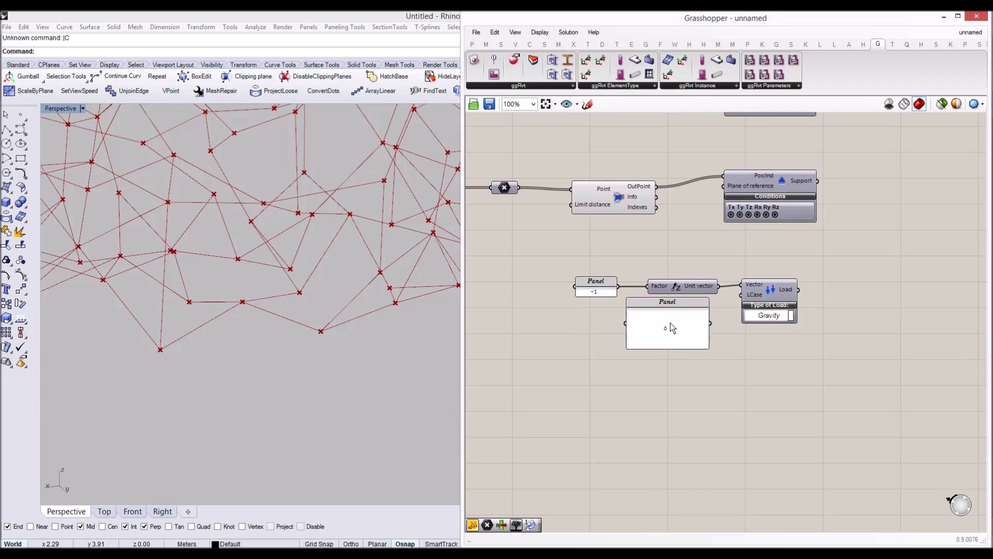
{"action": "left_click_drag", "start_coordinate": [711, 347], "coordinate": [740, 296]}
{"action": "left_click_drag", "start_coordinate": [766, 293], "coordinate": [776, 299]}
{"action": "left_click", "coordinate": [834, 321]}
{"action": "right_click_drag", "start_coordinate": [808, 320], "coordinate": [804, 264]}
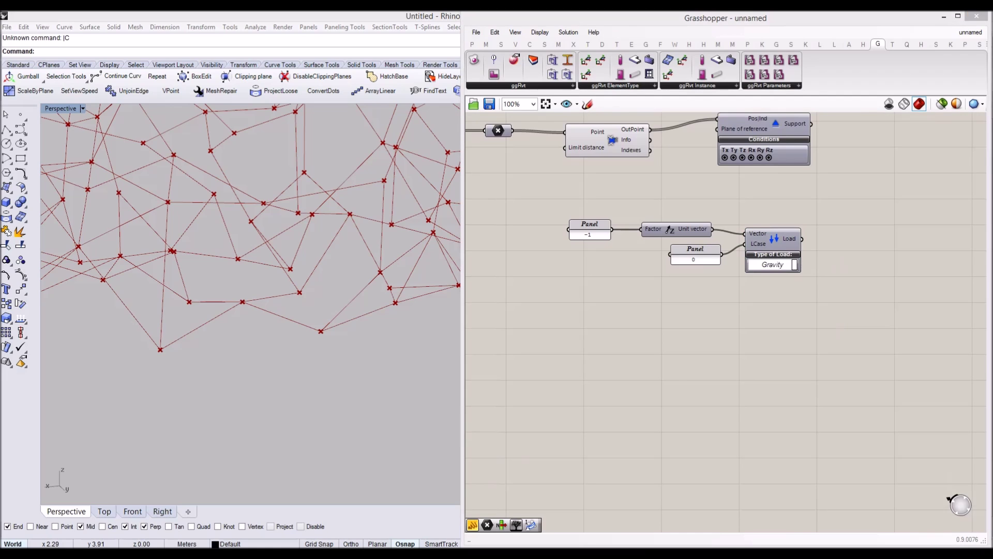
Add a second Karamba Loads component below the Gravity load and set its type to Uniform Line.
{"action": "scroll", "coordinate": [302, 232], "scroll_direction": "down", "scroll_amount": 8}
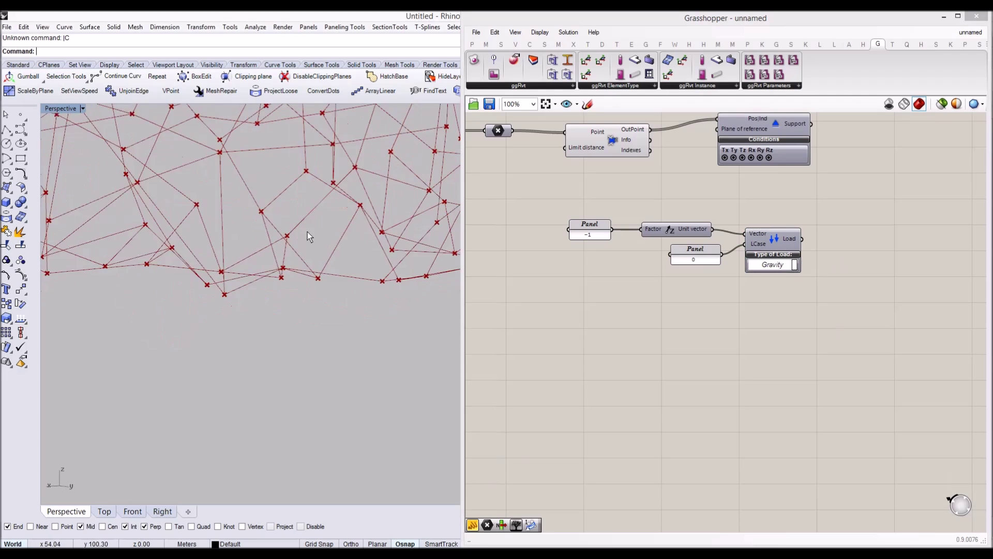
{"action": "right_click_drag", "start_coordinate": [233, 283], "coordinate": [231, 284]}
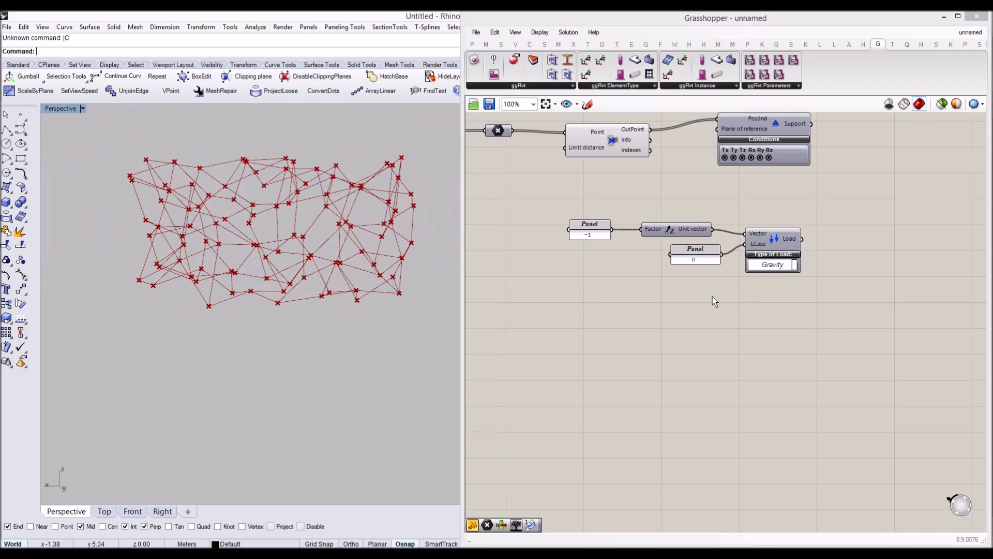
{"action": "right_click_drag", "start_coordinate": [754, 302], "coordinate": [728, 326]}
{"action": "double_click", "coordinate": [786, 333]}
{"action": "type", "text": "load"}
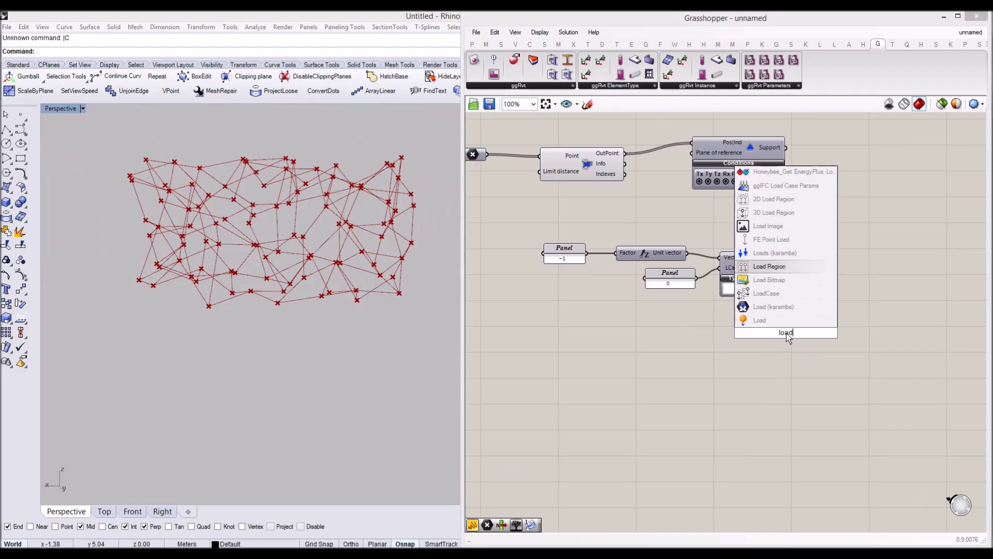
{"action": "key", "text": "Return"}
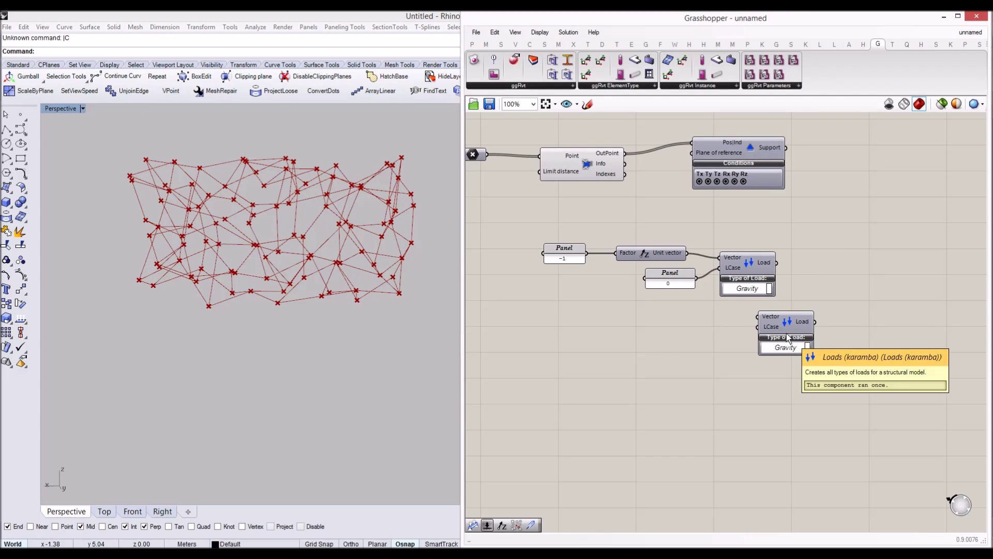
{"action": "left_click_drag", "start_coordinate": [769, 331], "coordinate": [731, 330]}
{"action": "left_click", "coordinate": [740, 348]}
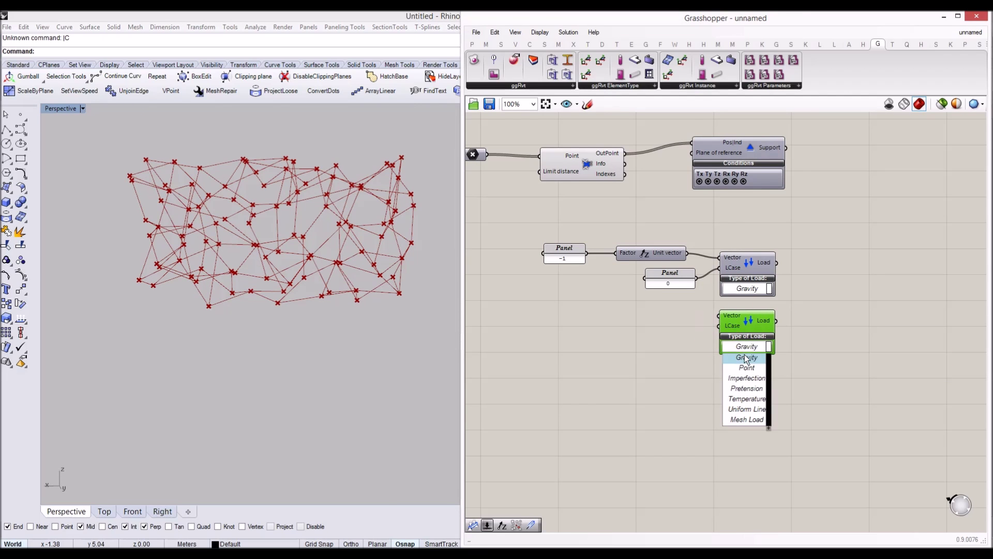
{"action": "left_click", "coordinate": [747, 409]}
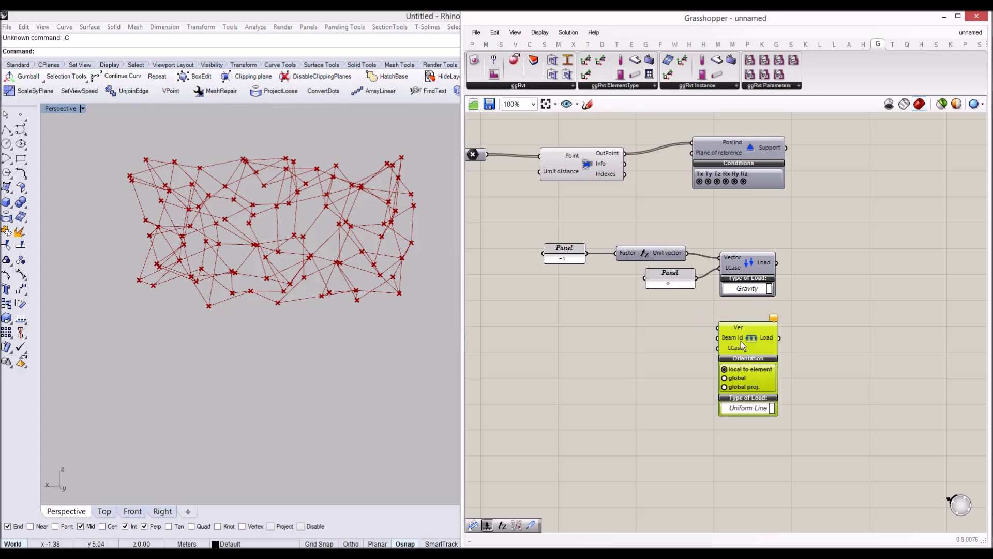
Duplicate the -1 Panel and Unit Z component and connect the copied vector to the Uniform Line load's Vec input.
{"action": "scroll", "coordinate": [679, 332], "scroll_direction": "up", "scroll_amount": 2}
{"action": "left_click_drag", "start_coordinate": [678, 211], "coordinate": [559, 265]}
{"action": "left_click_drag", "start_coordinate": [669, 255], "coordinate": [773, 339], "text": "alt"}
Duplicate the load case Panel, set the copy to 1 and connect it to the Uniform Line load's LCase input.
{"action": "left_click", "coordinate": [730, 293]}
{"action": "left_click_drag", "start_coordinate": [722, 277], "coordinate": [732, 400], "text": "alt"}
{"action": "double_click", "coordinate": [731, 397]}
{"action": "type", "text": "1"}
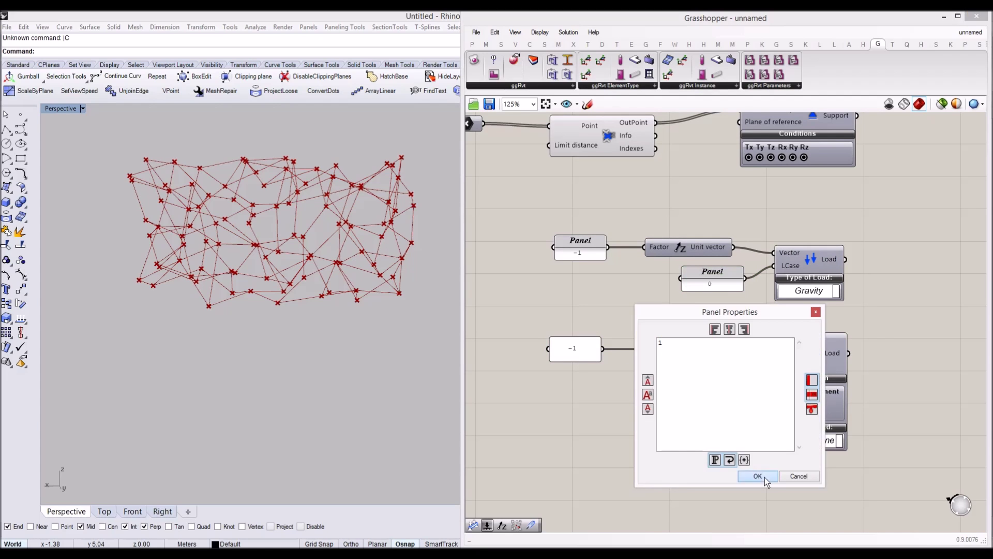
{"action": "left_click", "coordinate": [764, 476]}
{"action": "left_click_drag", "start_coordinate": [754, 406], "coordinate": [745, 395]}
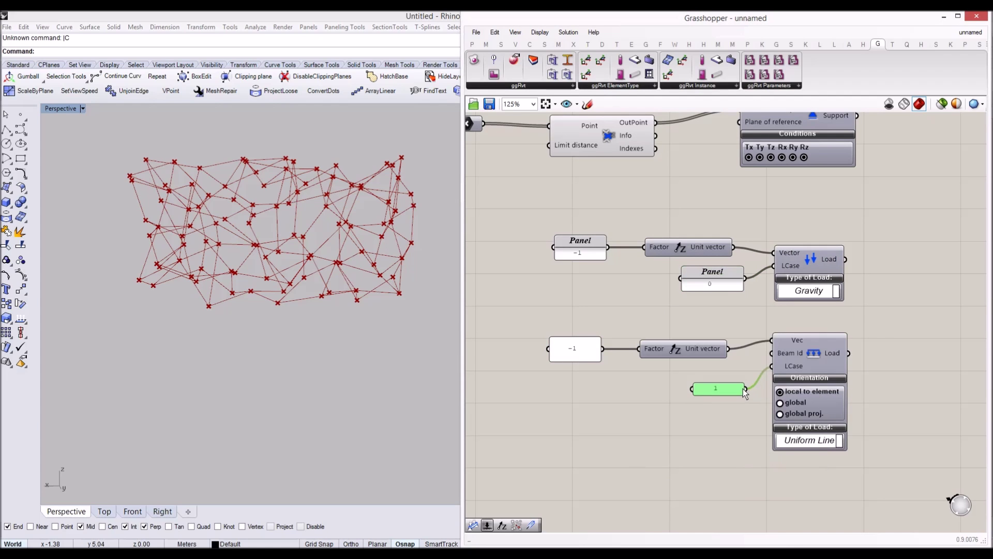
Add a Karamba Cross Sections component and place it below the Uniform Line load.
{"action": "scroll", "coordinate": [858, 325], "scroll_direction": "down", "scroll_amount": 3}
{"action": "scroll", "coordinate": [703, 339], "scroll_direction": "up", "scroll_amount": 1}
{"action": "right_click_drag", "start_coordinate": [858, 325], "coordinate": [750, 259]}
{"action": "left_click", "coordinate": [756, 343]}
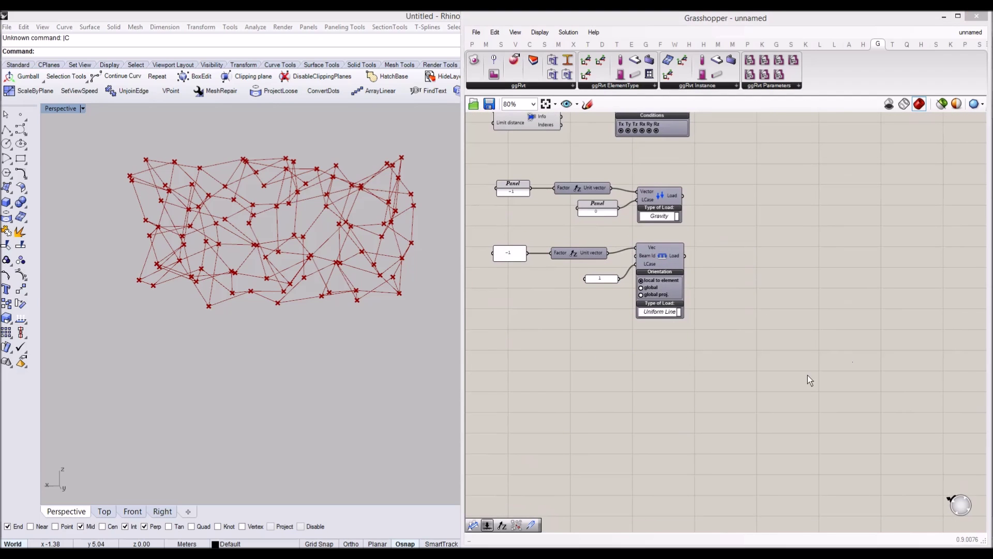
{"action": "scroll", "coordinate": [809, 380], "scroll_direction": "up", "scroll_amount": 5}
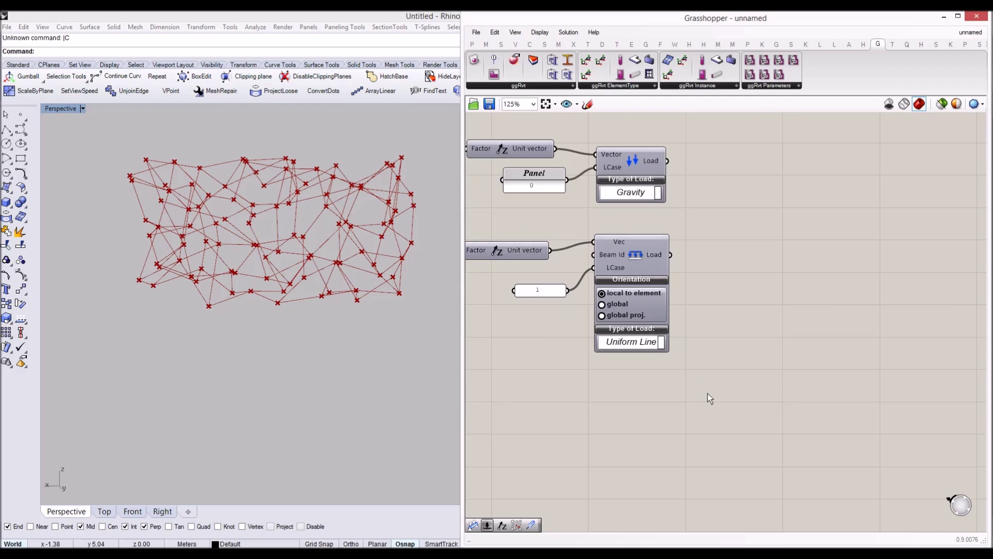
{"action": "double_click", "coordinate": [690, 392]}
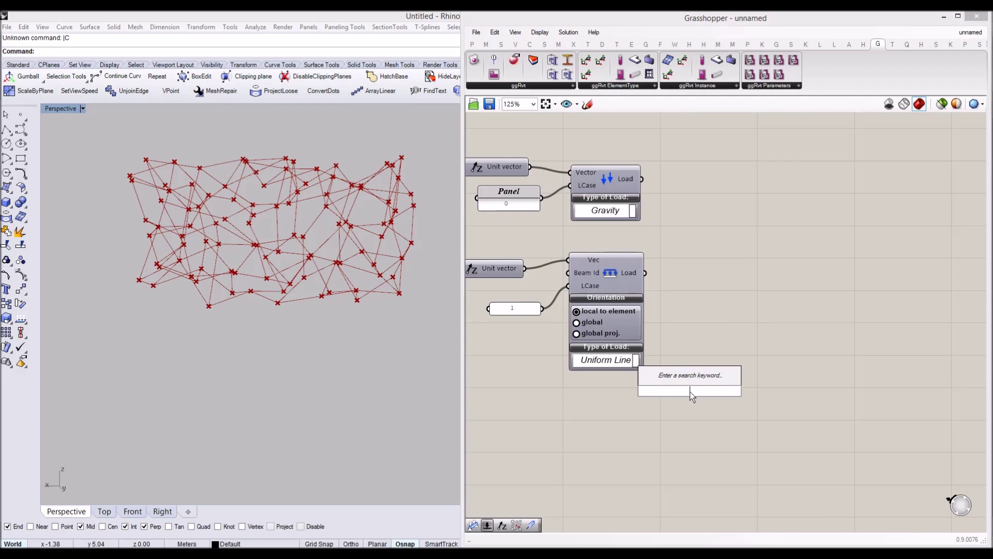
{"action": "type", "text": "cross"}
{"action": "key", "text": "Up"}
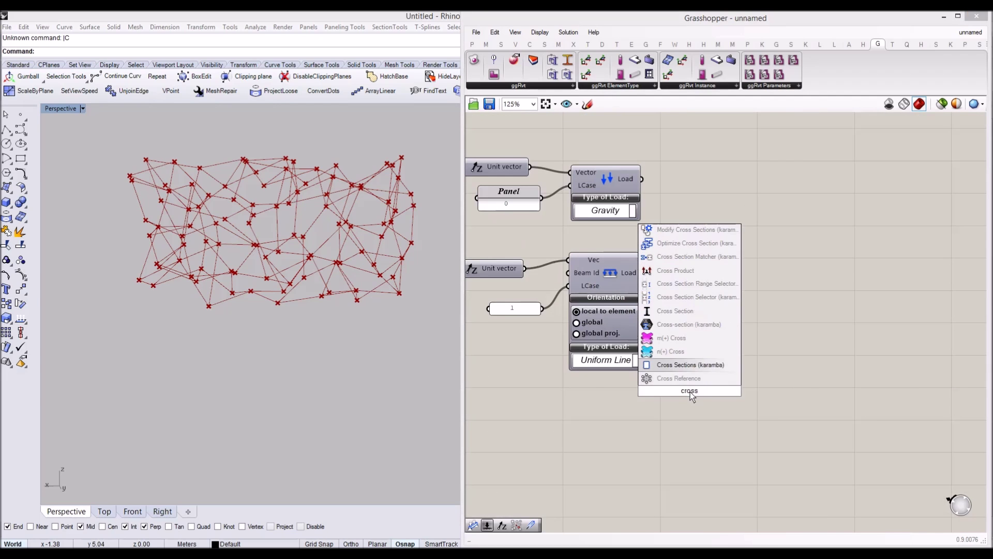
{"action": "key", "text": "Return"}
{"action": "scroll", "coordinate": [703, 386], "scroll_direction": "down", "scroll_amount": 5}
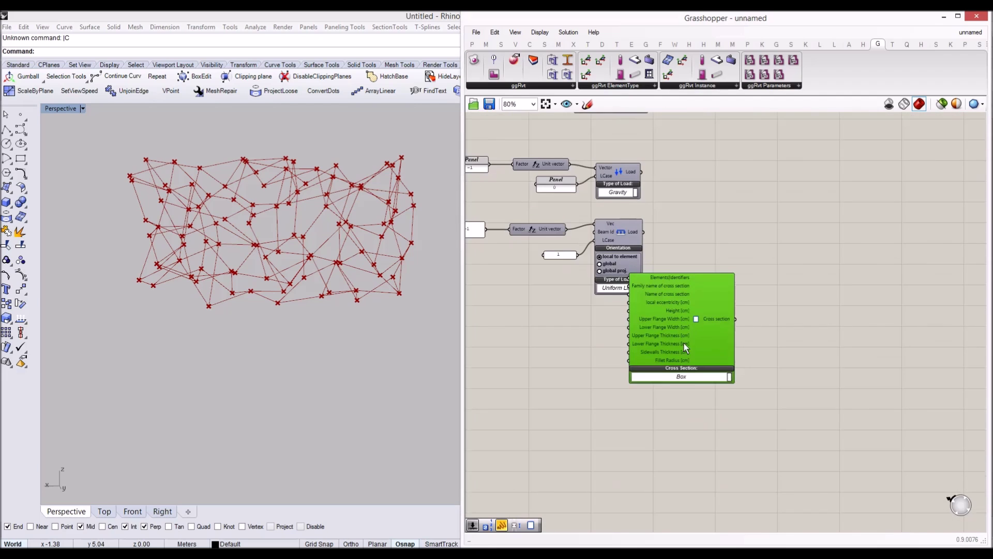
{"action": "left_click_drag", "start_coordinate": [689, 345], "coordinate": [698, 382]}
Check the available section types of the Cross Sections component and delete the component.
{"action": "left_click", "coordinate": [695, 429]}
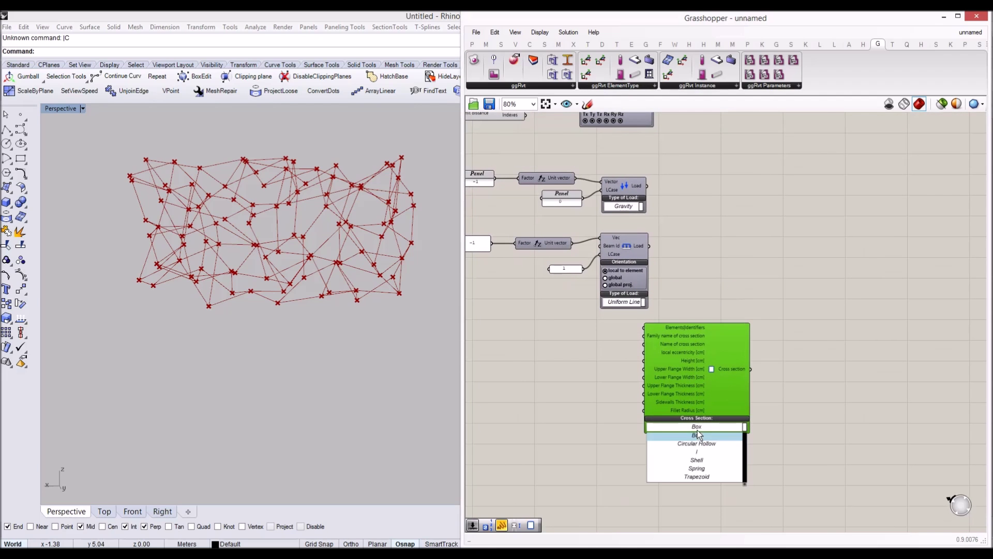
{"action": "scroll", "coordinate": [703, 458], "scroll_direction": "up", "scroll_amount": 3}
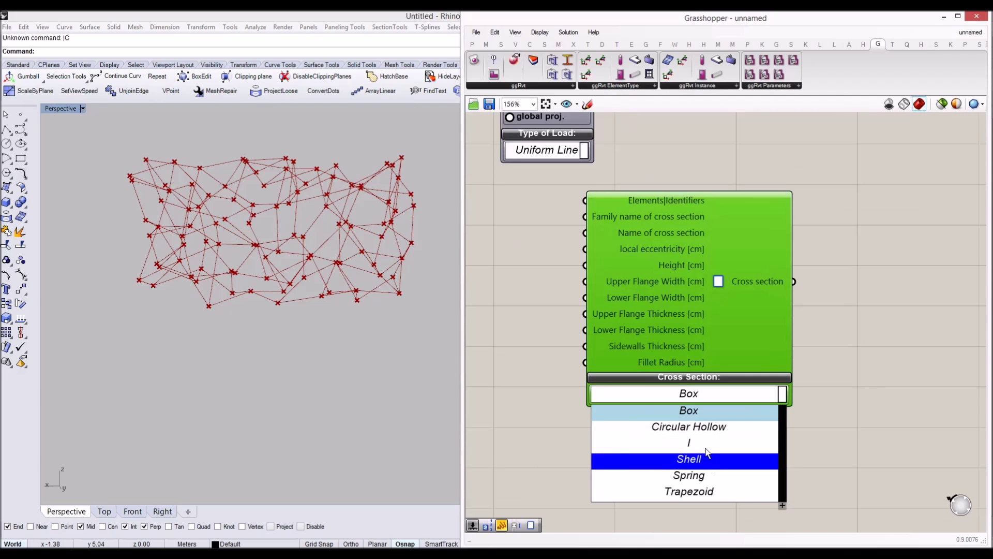
{"action": "left_click", "coordinate": [705, 417]}
{"action": "key", "text": "Delete"}
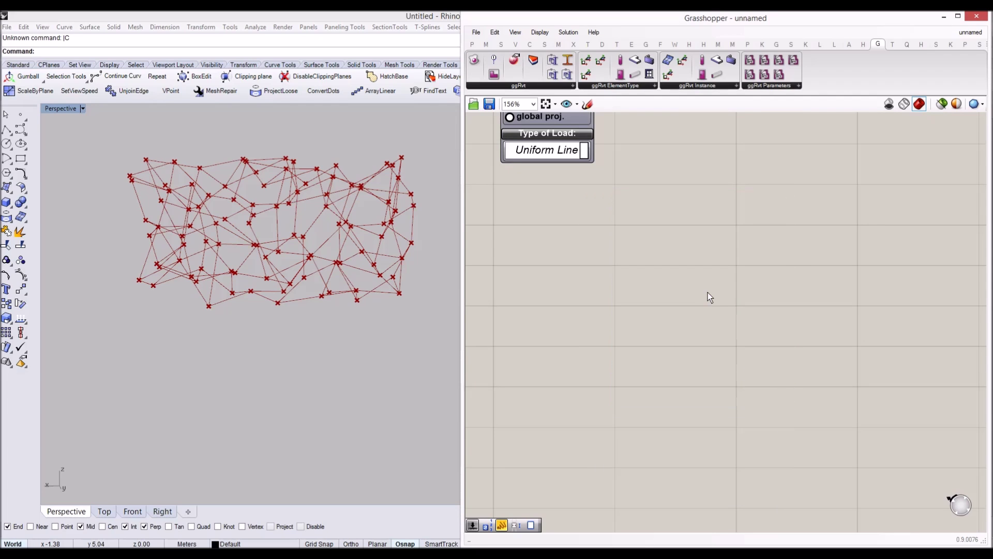
Add a Karamba Cross Section Range Selector component below the Uniform Line load.
{"action": "right_click_drag", "start_coordinate": [672, 281], "coordinate": [675, 297]}
{"action": "double_click", "coordinate": [675, 297]}
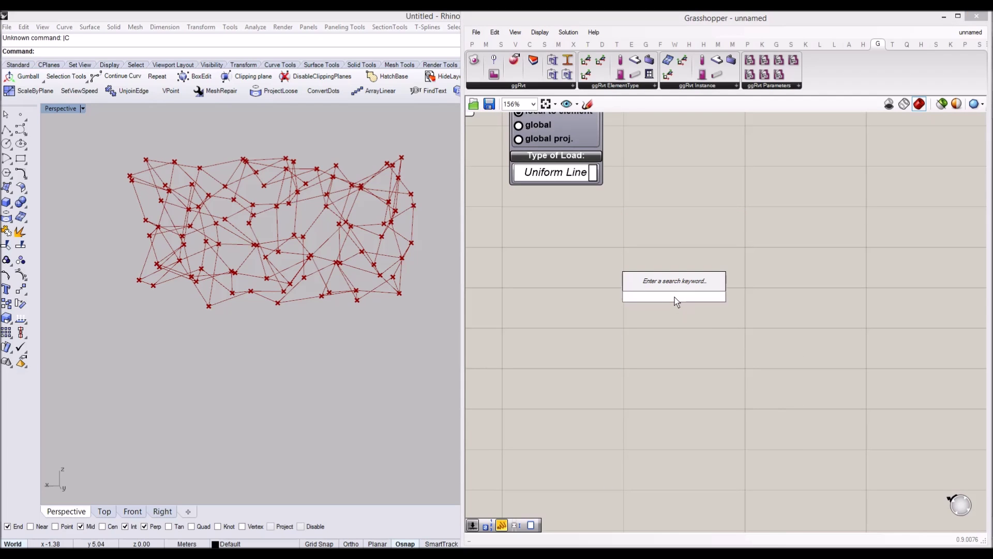
{"action": "type", "text": "crosse"}
{"action": "key", "text": "BackSpace"}
{"action": "key", "text": "Up"}
{"action": "key", "text": "Up"}
{"action": "key", "text": "Up"}
{"action": "key", "text": "Up"}
{"action": "key", "text": "Up"}
{"action": "key", "text": "Up"}
{"action": "key", "text": "Up"}
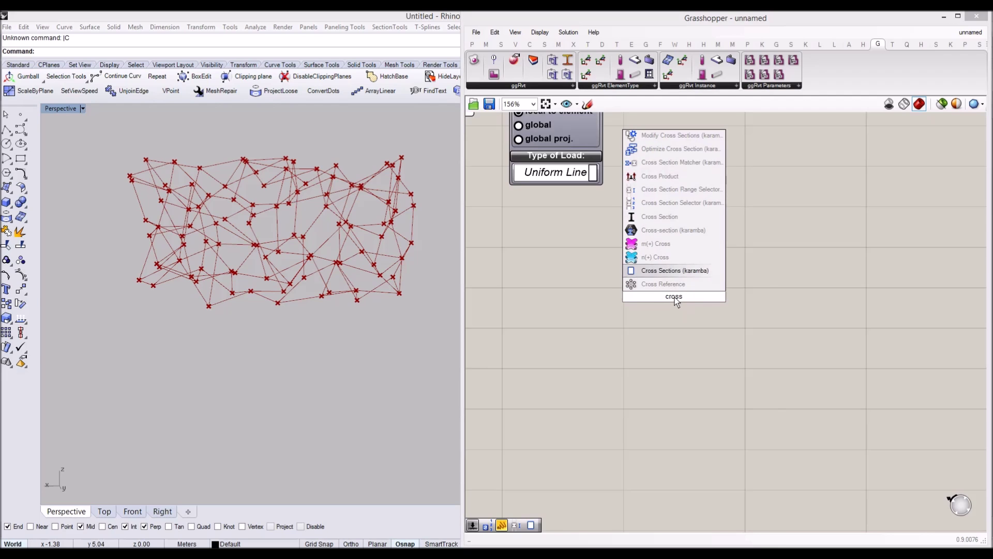
{"action": "key", "text": "Return"}
{"action": "left_click", "coordinate": [683, 319]}
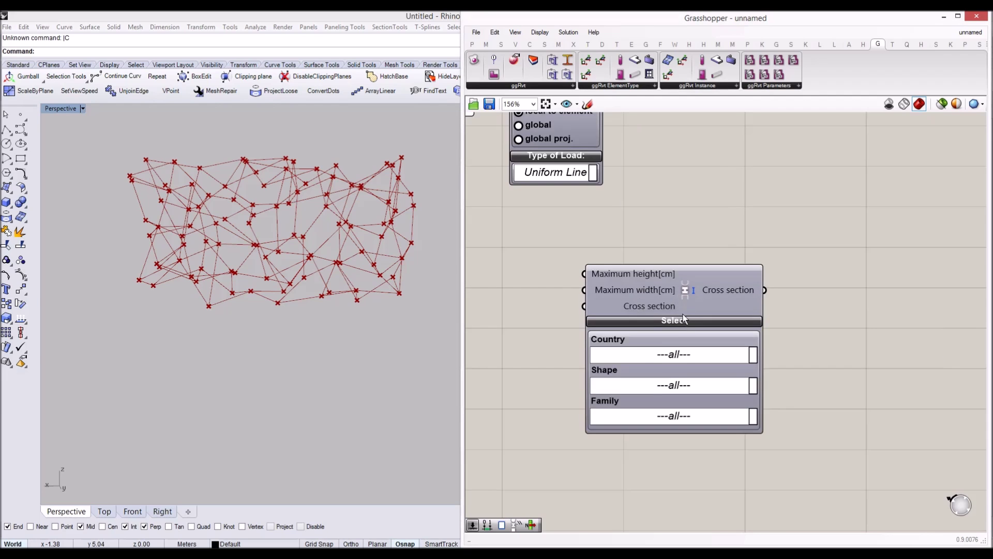
{"action": "left_click_drag", "start_coordinate": [682, 306], "coordinate": [666, 283]}
Set the Cross Section Range Selector's country to UK, shape to [] and family to SHSH.
{"action": "left_click", "coordinate": [660, 332]}
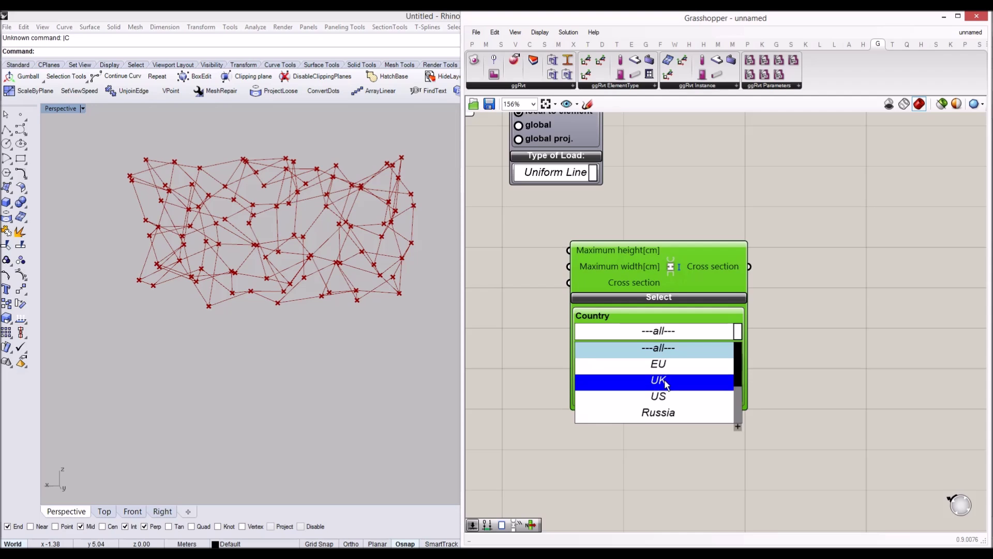
{"action": "left_click", "coordinate": [666, 382]}
{"action": "left_click", "coordinate": [661, 365]}
{"action": "left_click", "coordinate": [667, 426]}
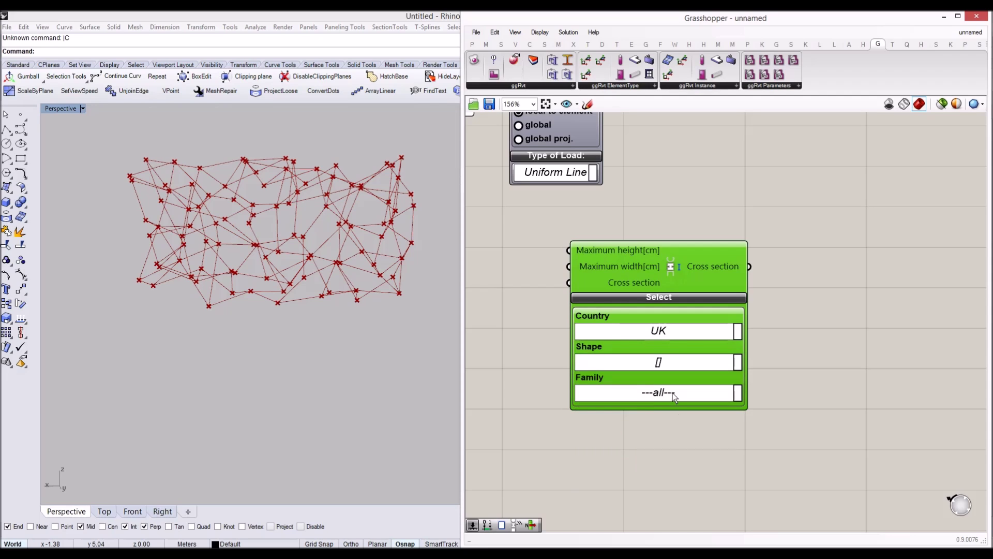
{"action": "left_click", "coordinate": [672, 393]}
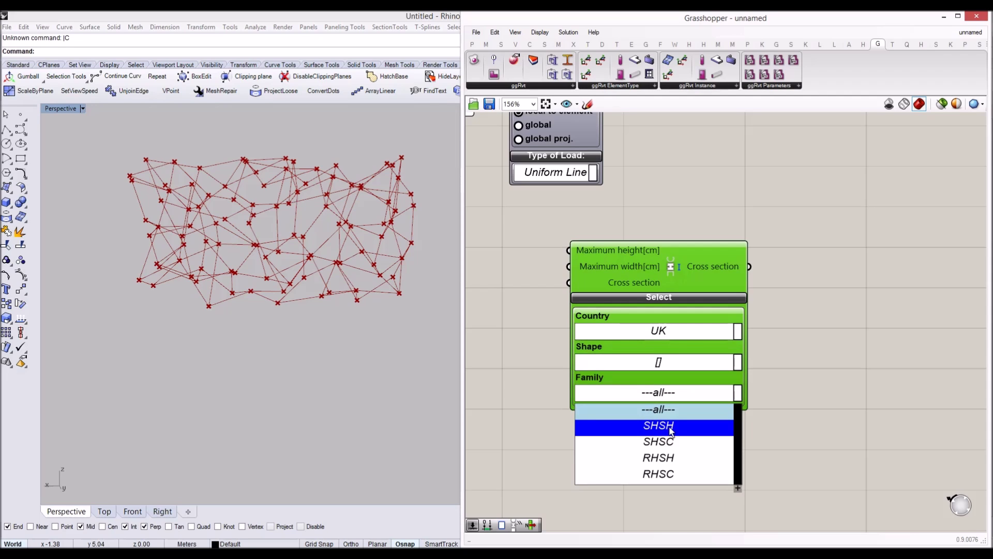
{"action": "left_click", "coordinate": [670, 428]}
Add a Panel, connect it to the Range Selector's Cross section output and enlarge it to show the section list.
{"action": "scroll", "coordinate": [679, 326], "scroll_direction": "down", "scroll_amount": 4}
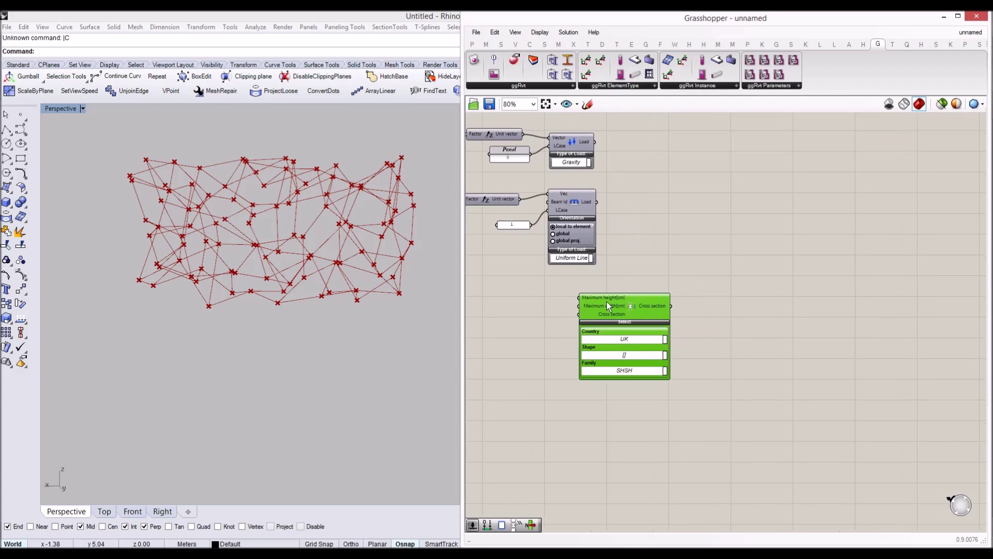
{"action": "right_click_drag", "start_coordinate": [657, 285], "coordinate": [663, 388]}
{"action": "scroll", "coordinate": [651, 303], "scroll_direction": "down", "scroll_amount": 3}
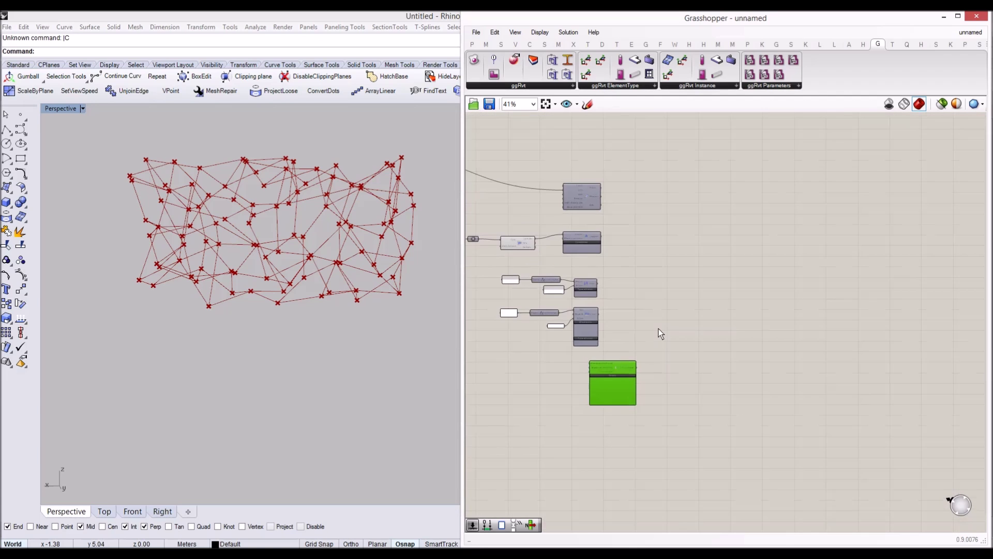
{"action": "right_click_drag", "start_coordinate": [659, 328], "coordinate": [654, 336]}
{"action": "scroll", "coordinate": [663, 302], "scroll_direction": "up", "scroll_amount": 2}
{"action": "scroll", "coordinate": [597, 459], "scroll_direction": "up", "scroll_amount": 2}
{"action": "left_click", "coordinate": [673, 133]}
{"action": "double_click", "coordinate": [706, 222]}
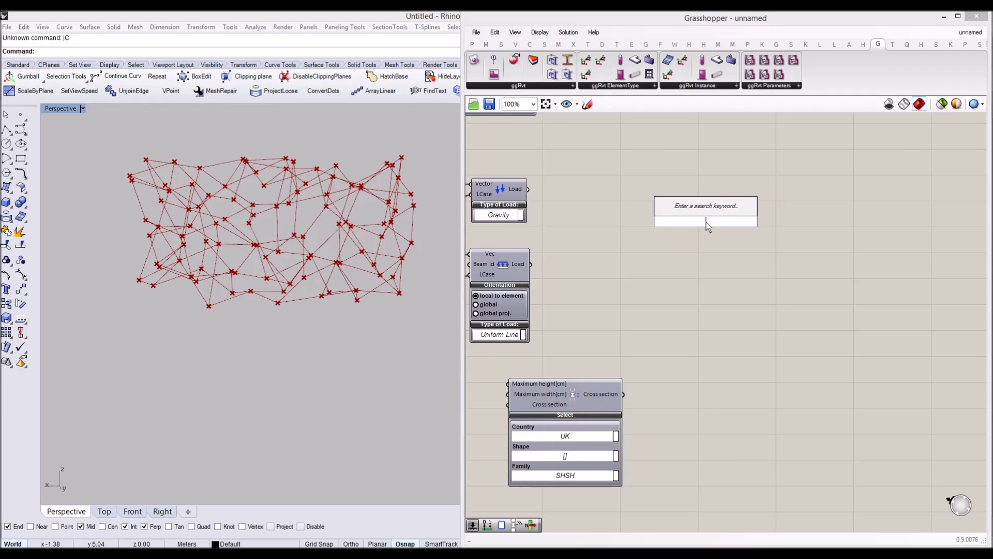
{"action": "type", "text": "panel"}
{"action": "key", "text": "Return"}
{"action": "left_click_drag", "start_coordinate": [706, 295], "coordinate": [715, 351]}
{"action": "scroll", "coordinate": [626, 402], "scroll_direction": "up", "scroll_amount": 1}
{"action": "left_click_drag", "start_coordinate": [623, 392], "coordinate": [688, 299]}
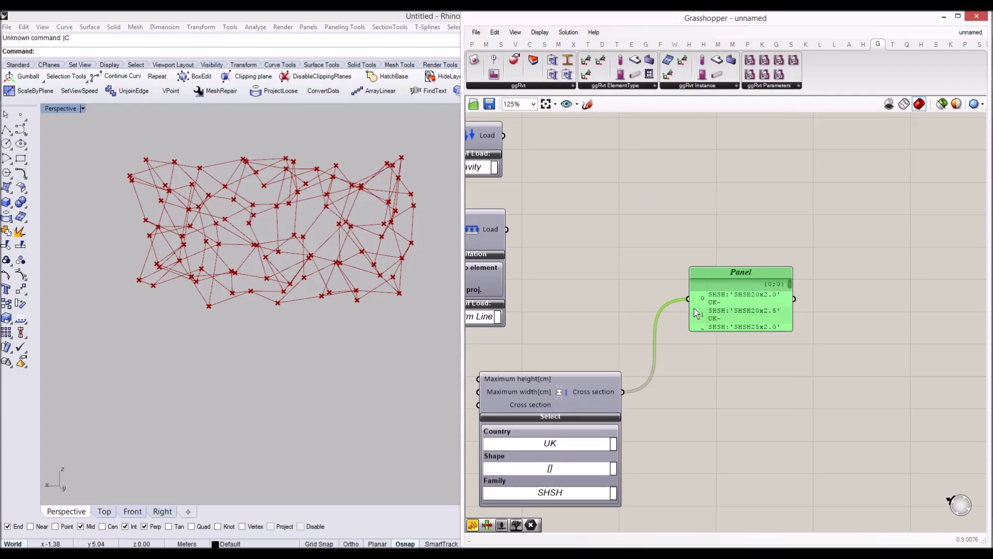
{"action": "left_click_drag", "start_coordinate": [725, 329], "coordinate": [920, 405]}
{"action": "left_click_drag", "start_coordinate": [840, 369], "coordinate": [878, 325]}
{"action": "right_click_drag", "start_coordinate": [714, 347], "coordinate": [683, 316]}
{"action": "double_click", "coordinate": [656, 383]}
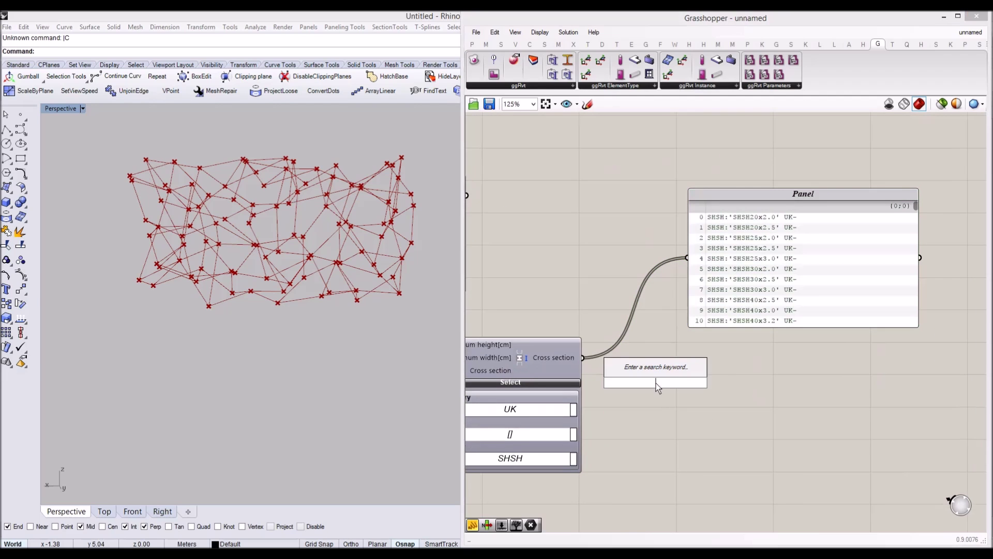
{"action": "type", "text": "list length"}
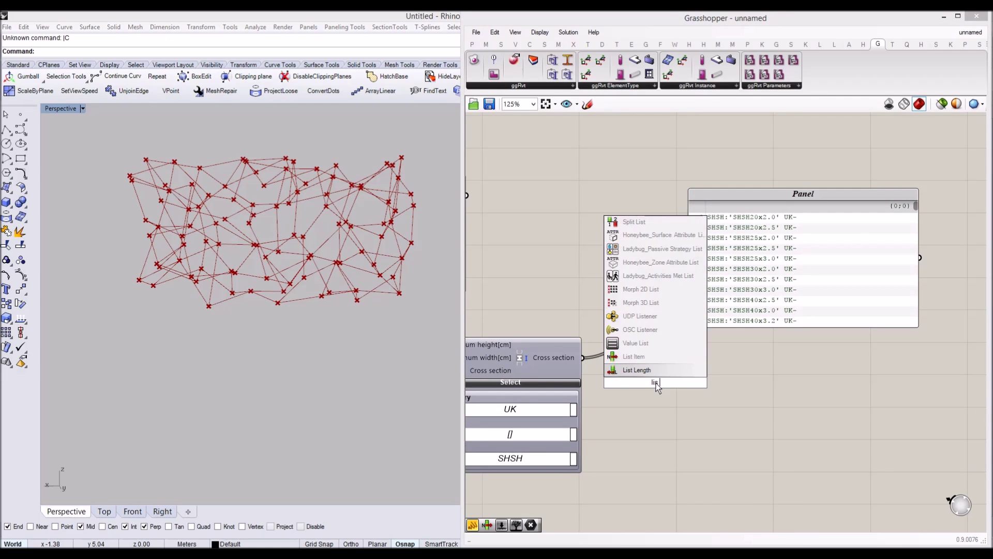
{"action": "key", "text": "Return"}
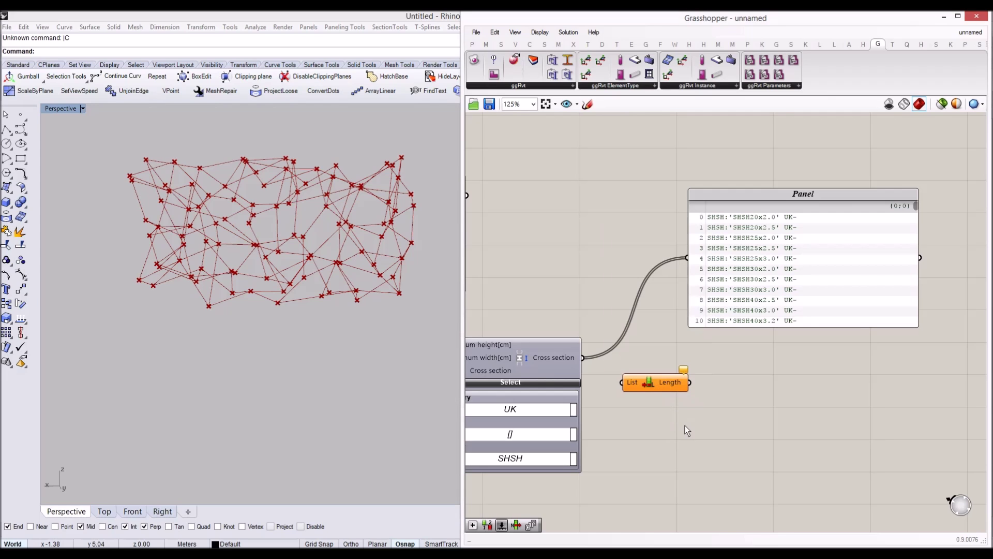
Add a List Item component beside the Panel and feed its List input from the Range Selector's Cross section output.
{"action": "double_click", "coordinate": [670, 381]}
{"action": "type", "text": "li"}
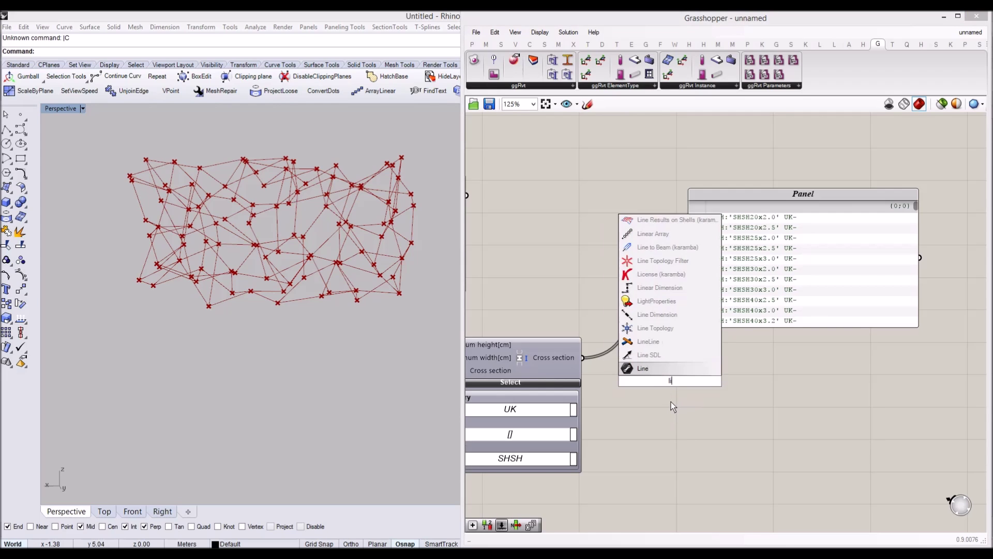
{"action": "type", "text": "st item"}
{"action": "key", "text": "Return"}
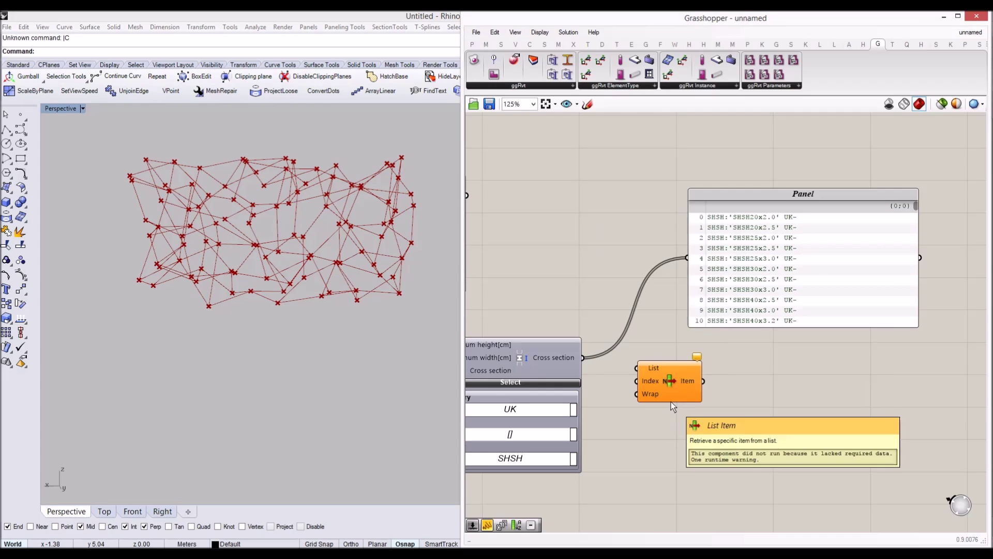
{"action": "left_click_drag", "start_coordinate": [583, 357], "coordinate": [656, 204]}
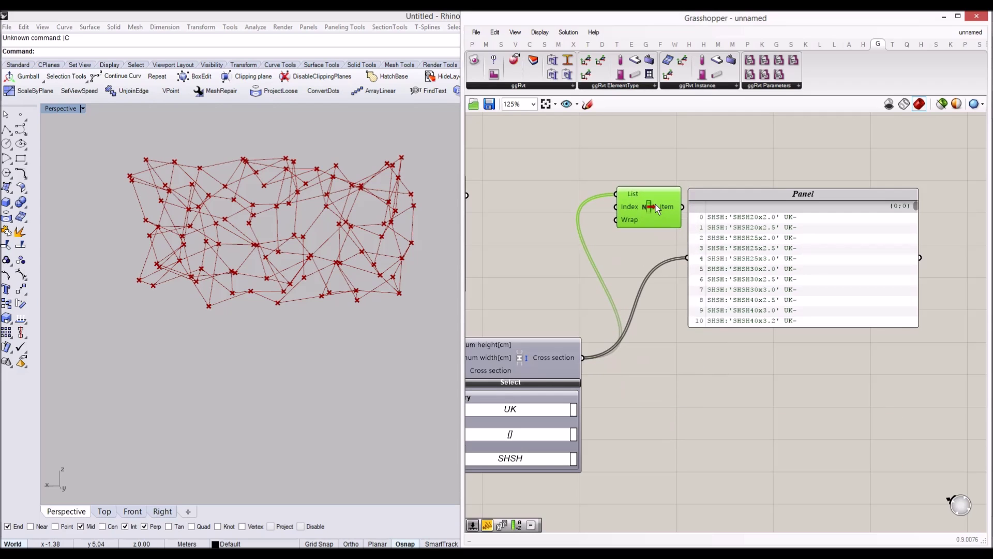
Connect List Item's output to the Panel in place of the full list, and shrink the Panel.
{"action": "left_click_drag", "start_coordinate": [683, 253], "coordinate": [686, 256]}
{"action": "left_click_drag", "start_coordinate": [735, 253], "coordinate": [793, 232]}
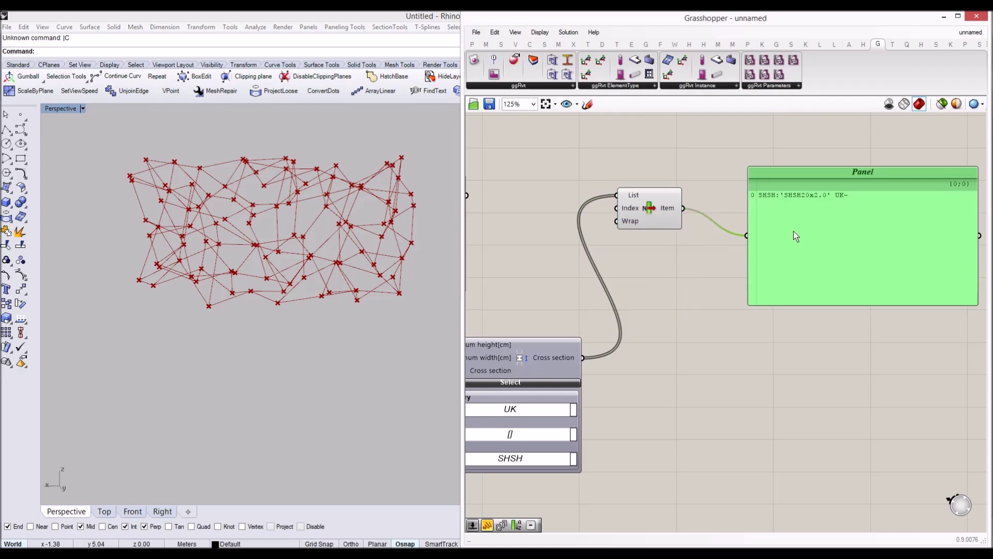
{"action": "right_click_drag", "start_coordinate": [938, 278], "coordinate": [855, 347]}
{"action": "left_click_drag", "start_coordinate": [895, 375], "coordinate": [873, 290]}
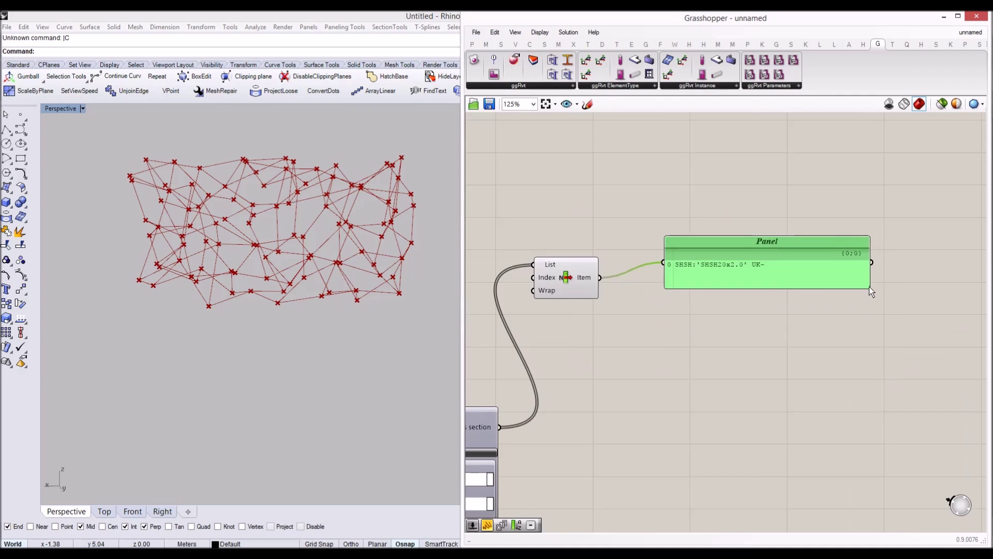
Add a Karamba Assemble Model component beside the beam component.
{"action": "scroll", "coordinate": [590, 269], "scroll_direction": "down", "scroll_amount": 3}
{"action": "right_click_drag", "start_coordinate": [592, 268], "coordinate": [637, 374]}
{"action": "double_click", "coordinate": [705, 248]}
{"action": "type", "text": "ass"}
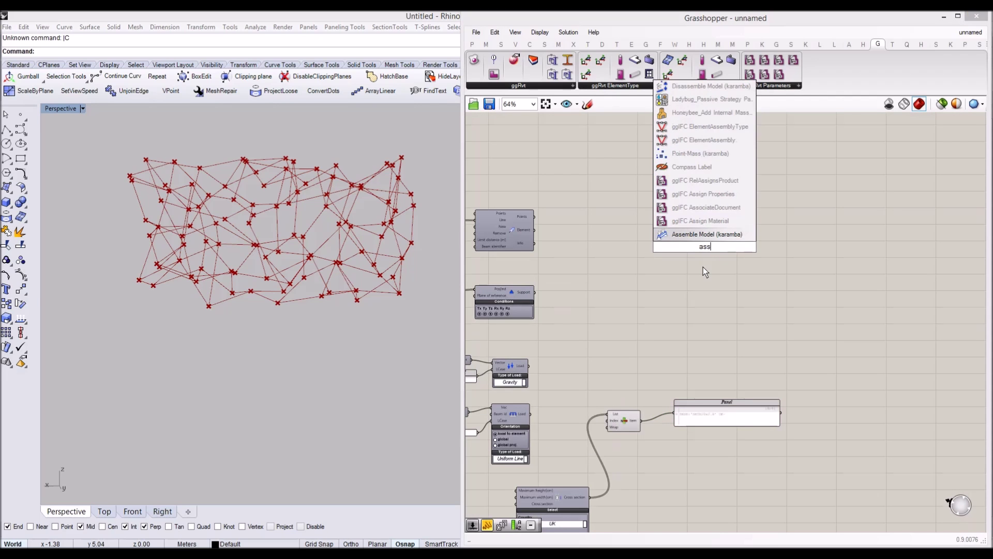
{"action": "key", "text": "Return"}
{"action": "right_click_drag", "start_coordinate": [680, 264], "coordinate": [720, 246]}
{"action": "left_click", "coordinate": [740, 234]}
Connect the beam elements, supports, both loads and the selected cross section to the matching Assemble Model inputs.
{"action": "scroll", "coordinate": [574, 222], "scroll_direction": "up", "scroll_amount": 1}
{"action": "left_click_drag", "start_coordinate": [569, 217], "coordinate": [747, 204]}
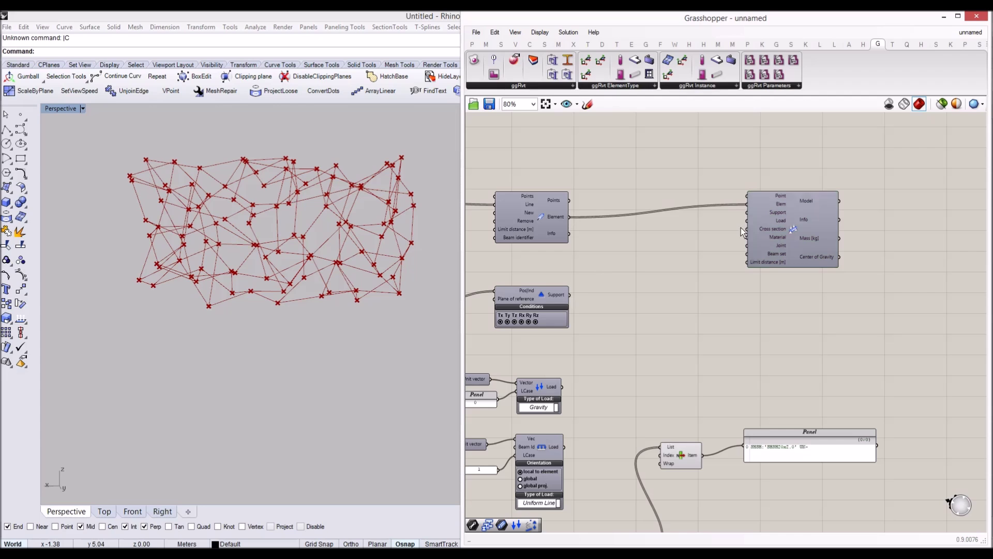
{"action": "left_click_drag", "start_coordinate": [747, 212], "coordinate": [570, 294]}
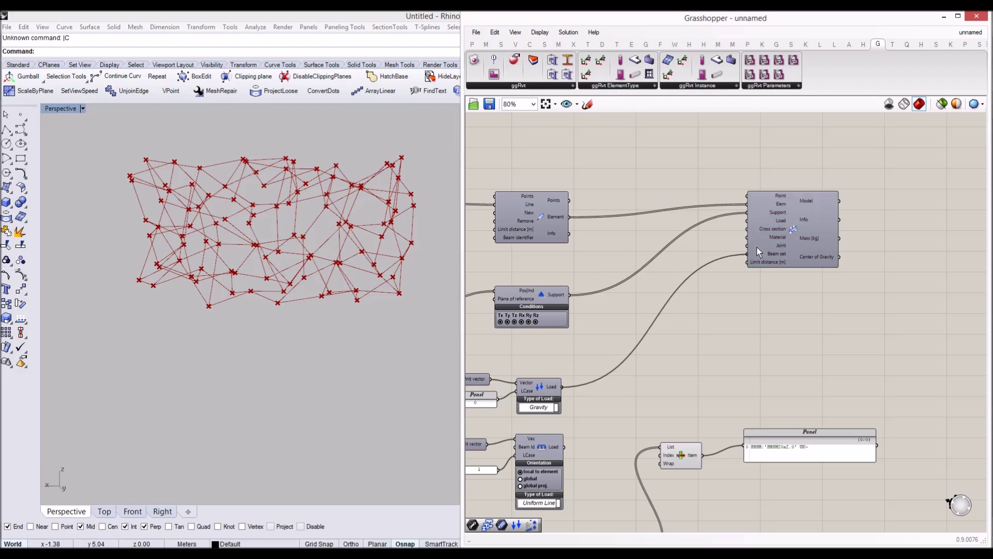
{"action": "left_click_drag", "start_coordinate": [564, 448], "coordinate": [743, 219]}
{"action": "left_click_drag", "start_coordinate": [786, 253], "coordinate": [809, 240]}
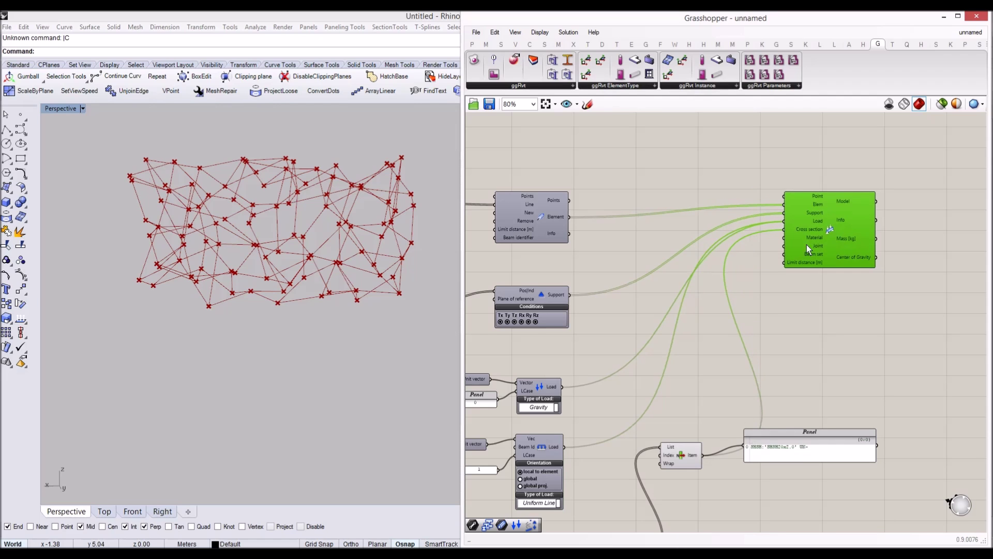
Tidy the cross section group by repositioning the Range Selector and lowering the Panel beside List Item.
{"action": "scroll", "coordinate": [777, 274], "scroll_direction": "down", "scroll_amount": 3}
{"action": "right_click_drag", "start_coordinate": [777, 275], "coordinate": [740, 235]}
{"action": "scroll", "coordinate": [663, 352], "scroll_direction": "up", "scroll_amount": 1}
{"action": "left_click_drag", "start_coordinate": [724, 418], "coordinate": [645, 165]}
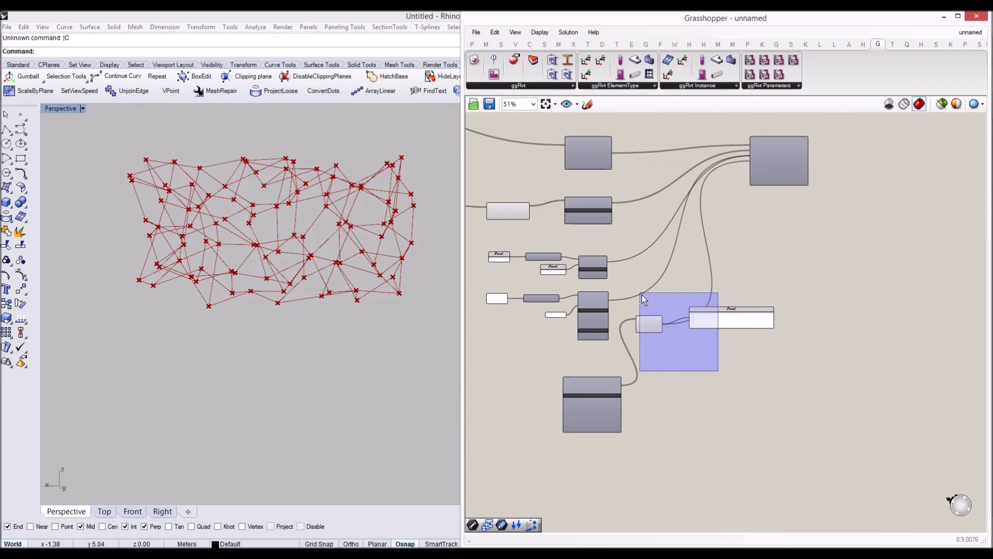
{"action": "scroll", "coordinate": [655, 356], "scroll_direction": "up", "scroll_amount": 3}
{"action": "left_click", "coordinate": [570, 393]}
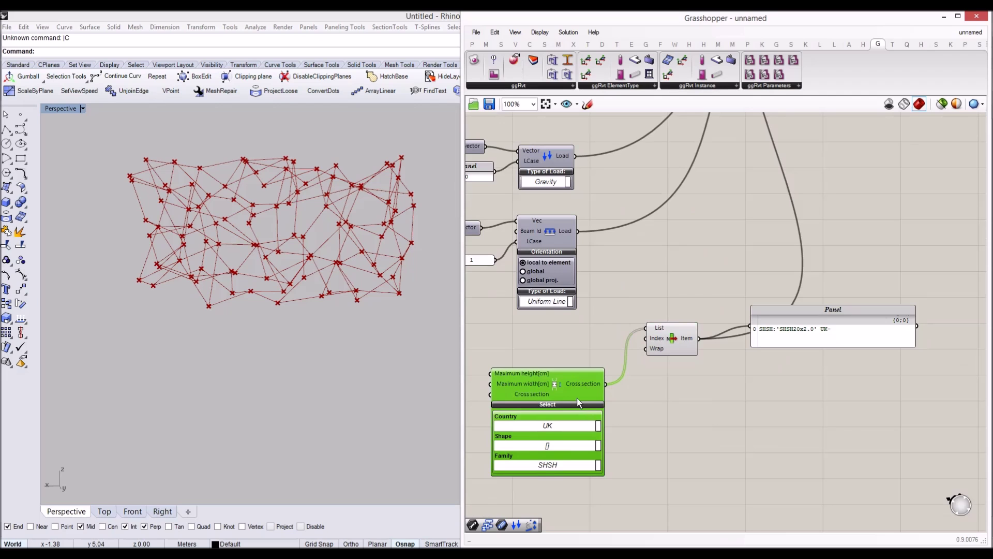
{"action": "left_click_drag", "start_coordinate": [580, 390], "coordinate": [573, 390]}
{"action": "left_click_drag", "start_coordinate": [798, 337], "coordinate": [799, 365]}
Examine the line and point network from several angles and distances in the Rhino perspective view.
{"action": "scroll", "coordinate": [296, 254], "scroll_direction": "up", "scroll_amount": 5}
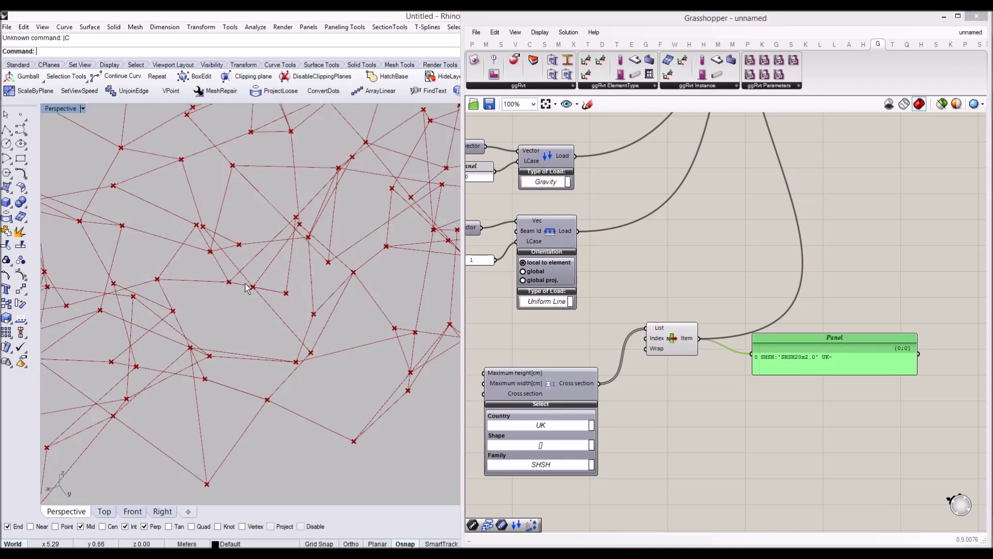
{"action": "right_click_drag", "start_coordinate": [296, 254], "coordinate": [266, 253]}
{"action": "scroll", "coordinate": [322, 240], "scroll_direction": "up", "scroll_amount": 5}
{"action": "right_click_drag", "start_coordinate": [323, 240], "coordinate": [326, 321]}
{"action": "scroll", "coordinate": [331, 302], "scroll_direction": "down", "scroll_amount": 5}
{"action": "scroll", "coordinate": [327, 332], "scroll_direction": "up", "scroll_amount": 6}
{"action": "scroll", "coordinate": [327, 332], "scroll_direction": "down", "scroll_amount": 4}
{"action": "scroll", "coordinate": [225, 307], "scroll_direction": "down", "scroll_amount": 4}
{"action": "scroll", "coordinate": [299, 314], "scroll_direction": "up", "scroll_amount": 6}
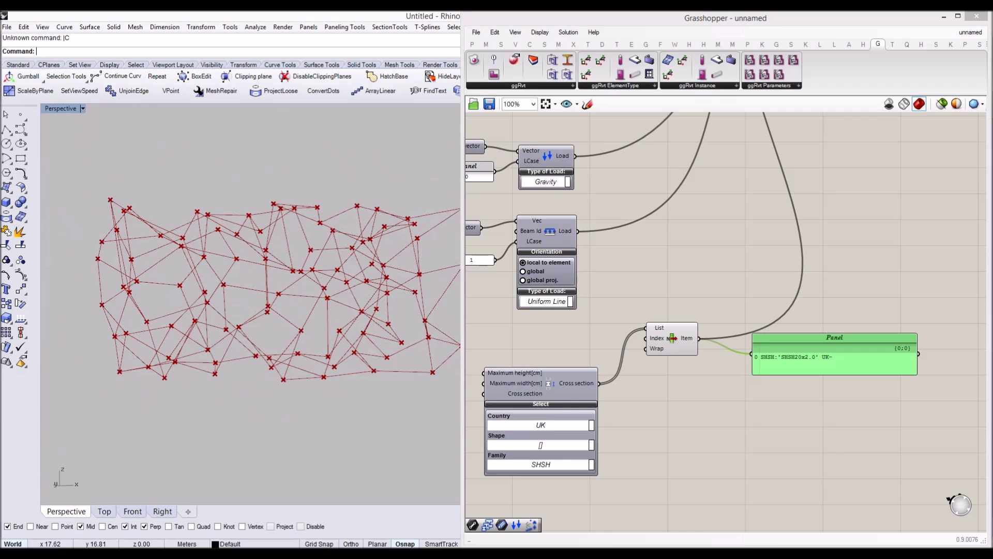
Add a Karamba Model View component, dismiss its exception and connect Assemble Model's Model output to its Model input.
{"action": "right_click", "coordinate": [672, 352]}
{"action": "right_click_drag", "start_coordinate": [730, 252], "coordinate": [582, 305]}
{"action": "left_click", "coordinate": [621, 247]}
{"action": "right_click_drag", "start_coordinate": [623, 250], "coordinate": [572, 298]}
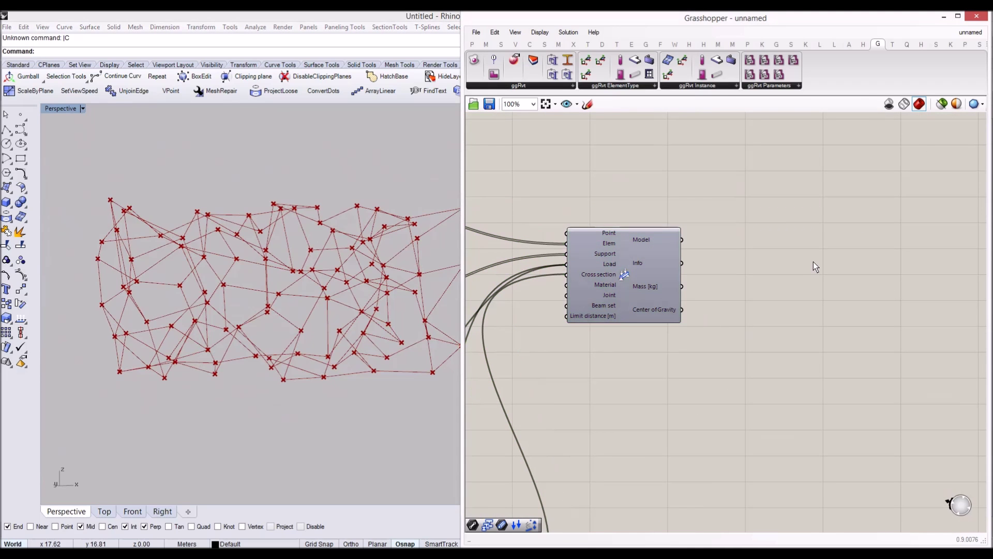
{"action": "double_click", "coordinate": [813, 262]}
{"action": "type", "text": "model"}
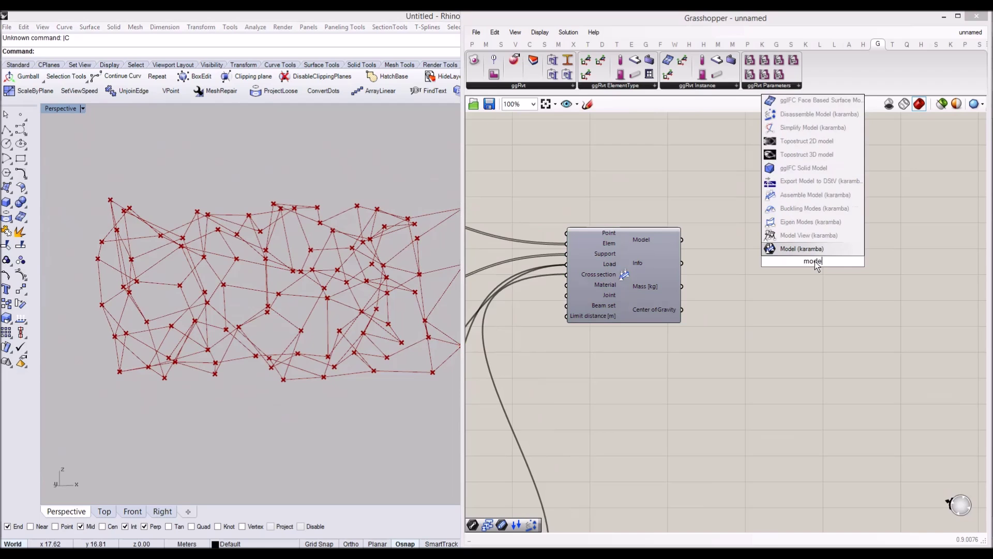
{"action": "key", "text": "Return"}
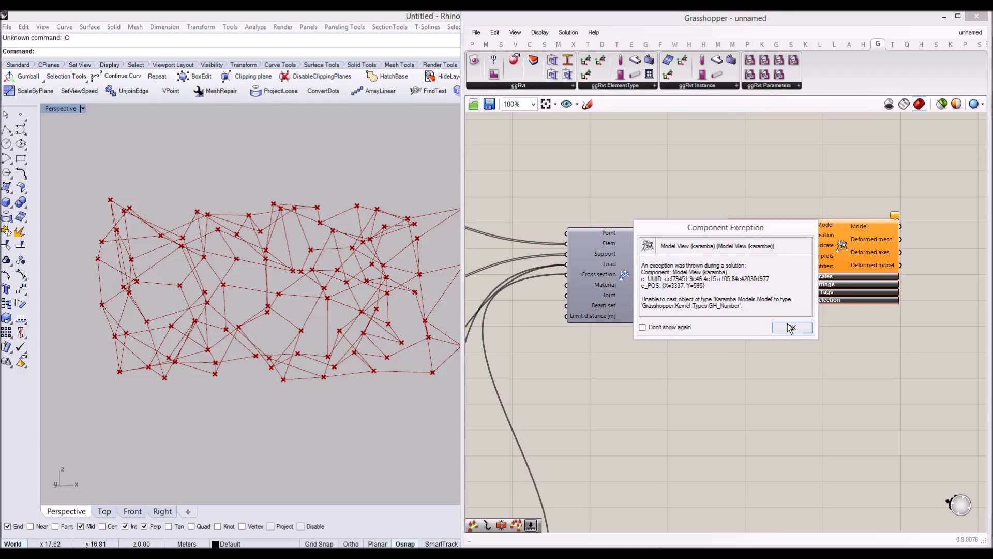
{"action": "left_click", "coordinate": [790, 327]}
{"action": "scroll", "coordinate": [691, 248], "scroll_direction": "up", "scroll_amount": 2}
{"action": "mouse_move", "coordinate": [677, 238]}
{"action": "left_mouse_down"}
{"action": "mouse_move", "coordinate": [736, 220]}
{"action": "mouse_move", "coordinate": [676, 239]}
{"action": "left_mouse_up"}
{"action": "left_click_drag", "start_coordinate": [781, 234], "coordinate": [805, 266]}
Expand the Display Scales, Render Settings, Structure Tags and Load-case Selection sections of Model View.
{"action": "scroll", "coordinate": [805, 266], "scroll_direction": "down", "scroll_amount": 2}
{"action": "scroll", "coordinate": [805, 266], "scroll_direction": "up", "scroll_amount": 2}
{"action": "right_click_drag", "start_coordinate": [805, 266], "coordinate": [649, 217]}
{"action": "left_click", "coordinate": [694, 269]}
{"action": "left_click", "coordinate": [737, 400]}
{"action": "right_click_drag", "start_coordinate": [881, 413], "coordinate": [809, 228]}
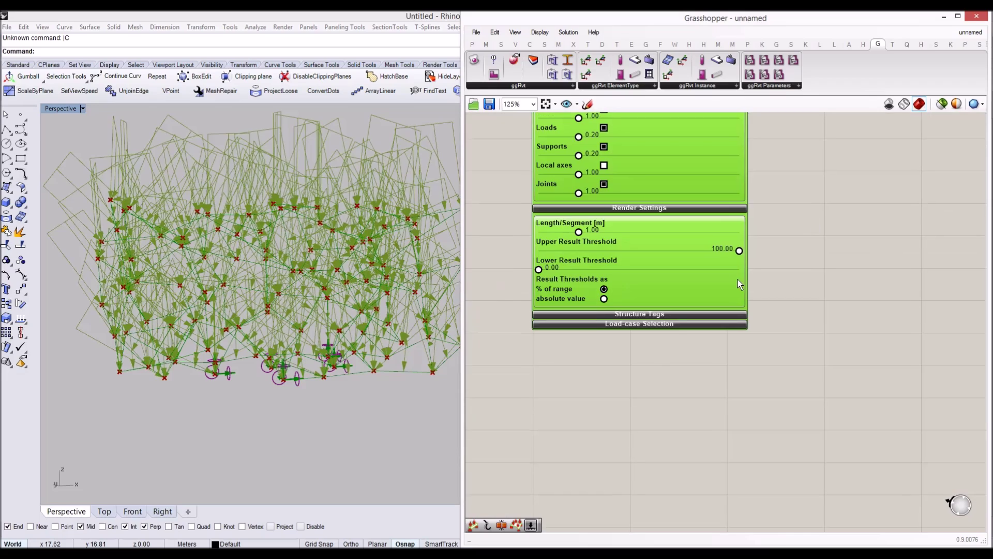
{"action": "left_click", "coordinate": [669, 316]}
{"action": "left_click", "coordinate": [753, 365]}
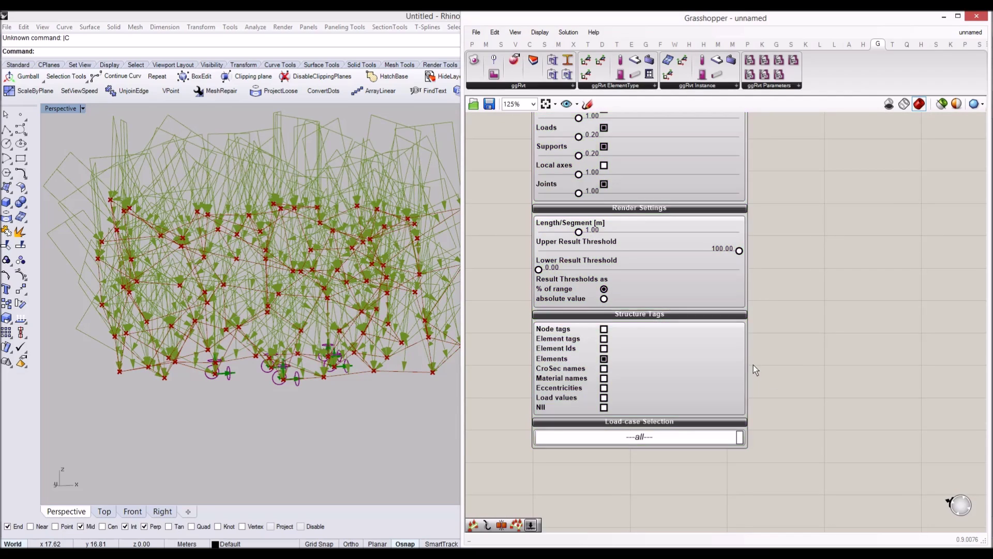
Examine the loads and supports drawn on the structure in the Rhino perspective view.
{"action": "right_click_drag", "start_coordinate": [185, 267], "coordinate": [259, 428]}
{"action": "scroll", "coordinate": [259, 428], "scroll_direction": "up", "scroll_amount": 5}
{"action": "right_click_drag", "start_coordinate": [293, 365], "coordinate": [330, 350]}
{"action": "right_click_drag", "start_coordinate": [298, 321], "coordinate": [233, 295]}
{"action": "scroll", "coordinate": [739, 343], "scroll_direction": "down", "scroll_amount": 5}
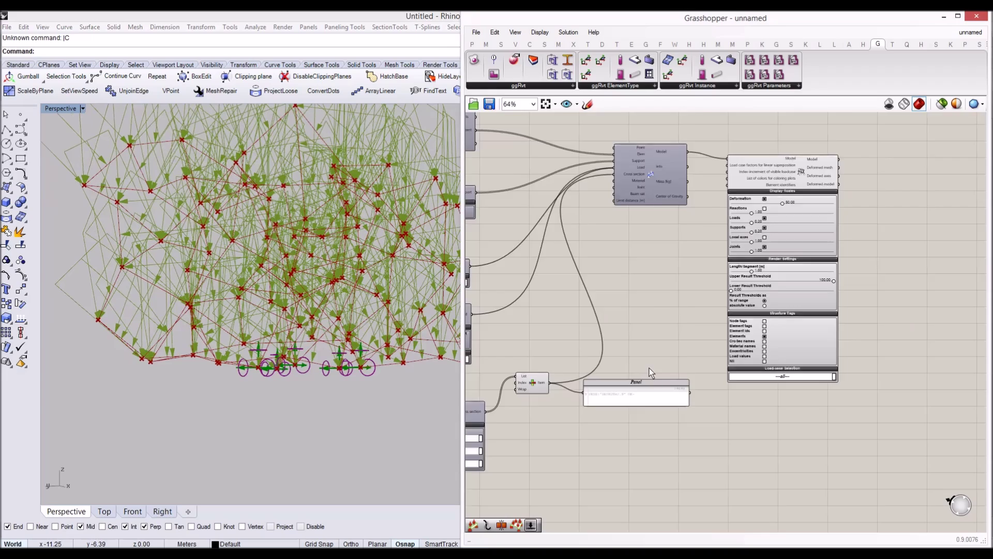
Set the uniform line load's orientation to global and check the load arrows on the structure in the perspective view.
{"action": "scroll", "coordinate": [641, 323], "scroll_direction": "up", "scroll_amount": 5}
{"action": "left_click", "coordinate": [573, 302]}
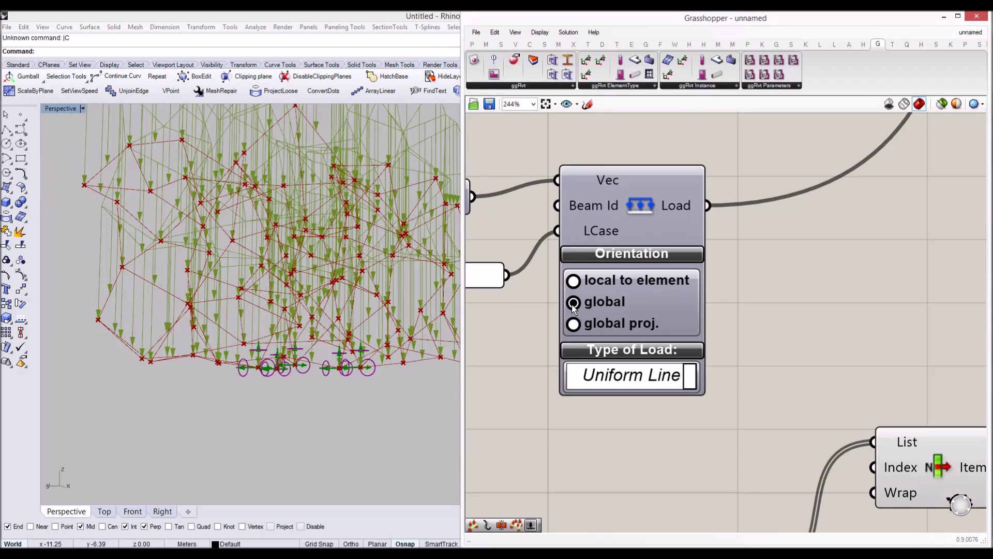
{"action": "right_click_drag", "start_coordinate": [320, 284], "coordinate": [341, 279]}
{"action": "scroll", "coordinate": [231, 266], "scroll_direction": "down", "scroll_amount": 6}
{"action": "scroll", "coordinate": [234, 258], "scroll_direction": "up", "scroll_amount": 6}
Add a Karamba Beam View component with its settings expanded and connect Model View's Model output to its Model input.
{"action": "scroll", "coordinate": [739, 272], "scroll_direction": "down", "scroll_amount": 5}
{"action": "scroll", "coordinate": [740, 271], "scroll_direction": "down", "scroll_amount": 3}
{"action": "right_click_drag", "start_coordinate": [740, 272], "coordinate": [592, 343]}
{"action": "scroll", "coordinate": [773, 228], "scroll_direction": "up", "scroll_amount": 4}
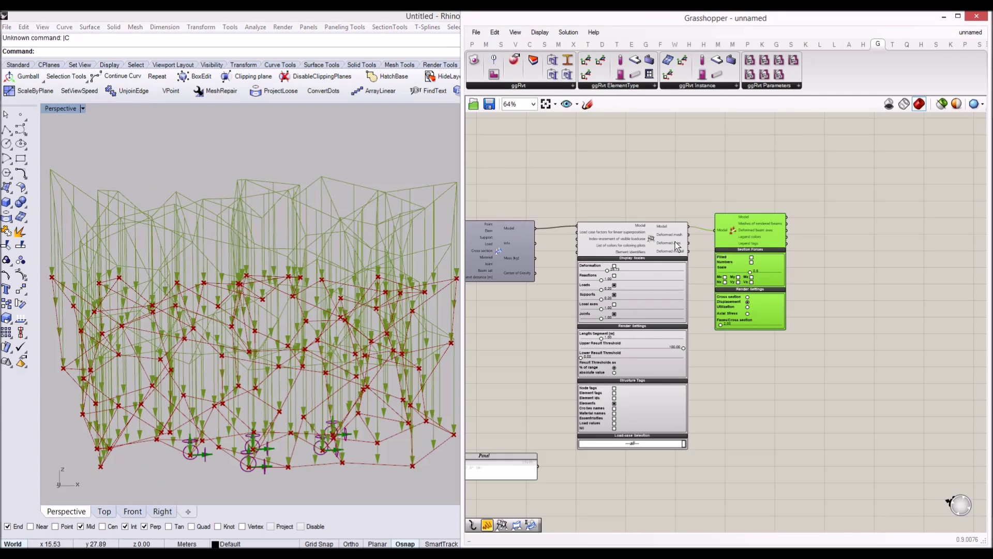
{"action": "scroll", "coordinate": [738, 237], "scroll_direction": "up", "scroll_amount": 4}
Try the Cross section, Displacement and Utilization render settings of the Beam View component on the structure.
{"action": "left_click", "coordinate": [644, 337]}
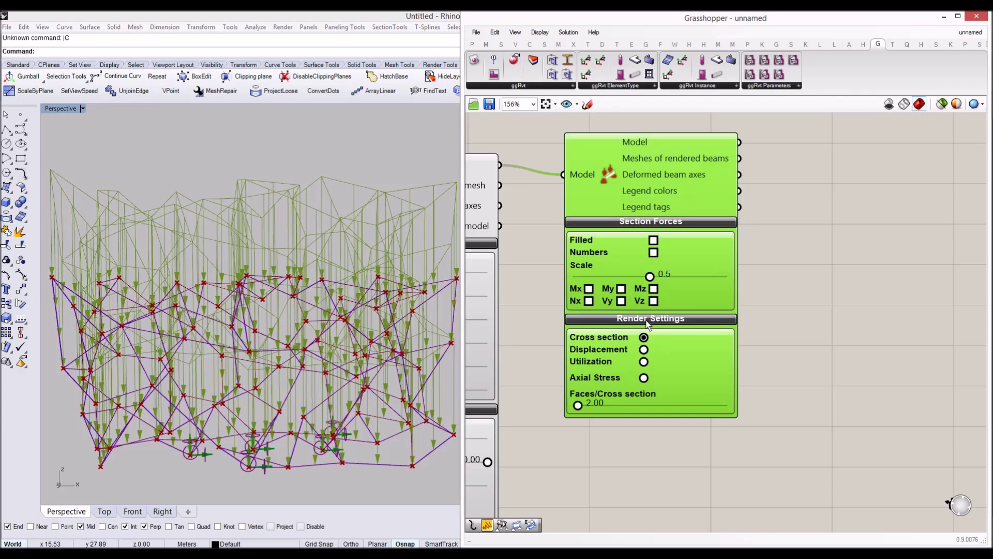
{"action": "scroll", "coordinate": [272, 262], "scroll_direction": "up", "scroll_amount": 5}
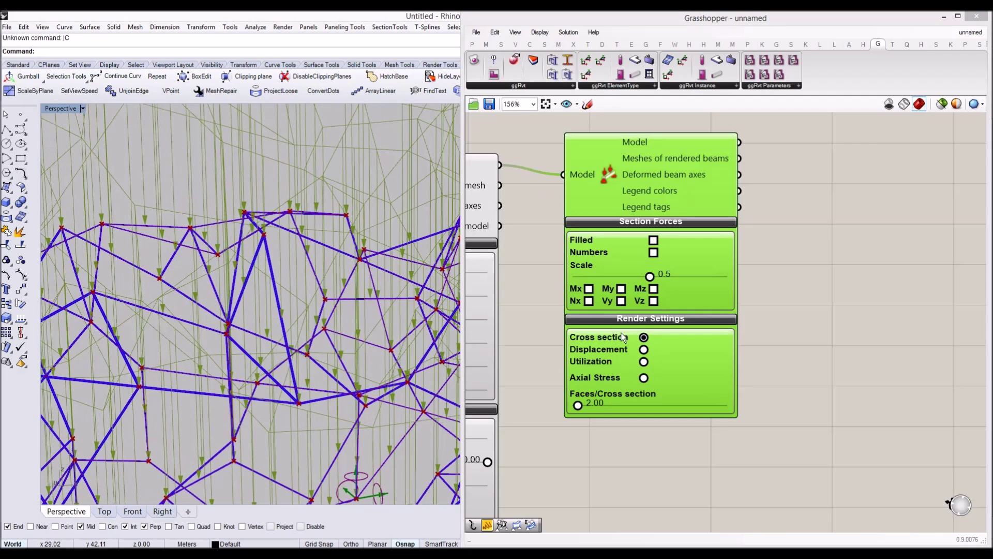
{"action": "left_click", "coordinate": [644, 350]}
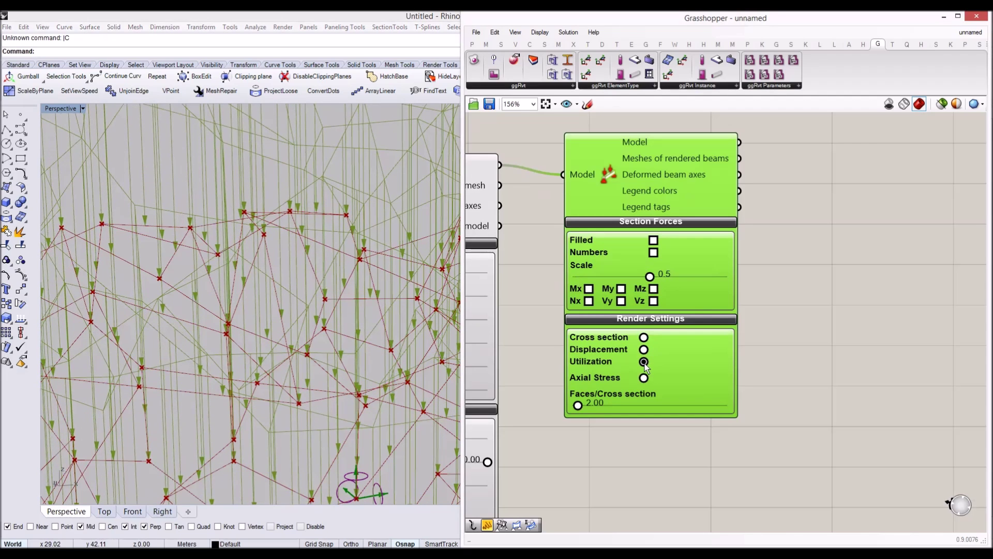
{"action": "scroll", "coordinate": [372, 279], "scroll_direction": "down", "scroll_amount": 5}
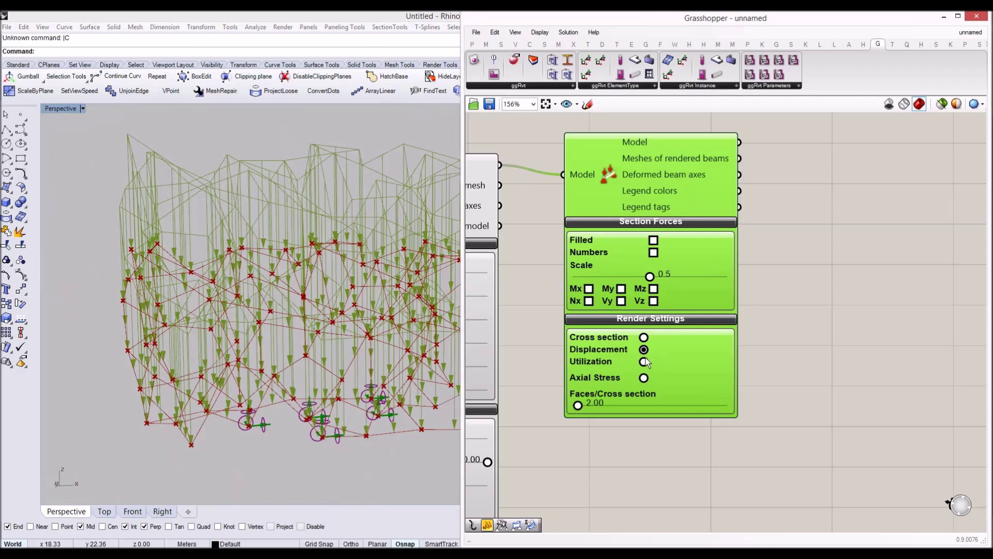
{"action": "left_click", "coordinate": [644, 362]}
{"action": "scroll", "coordinate": [322, 293], "scroll_direction": "up", "scroll_amount": 5}
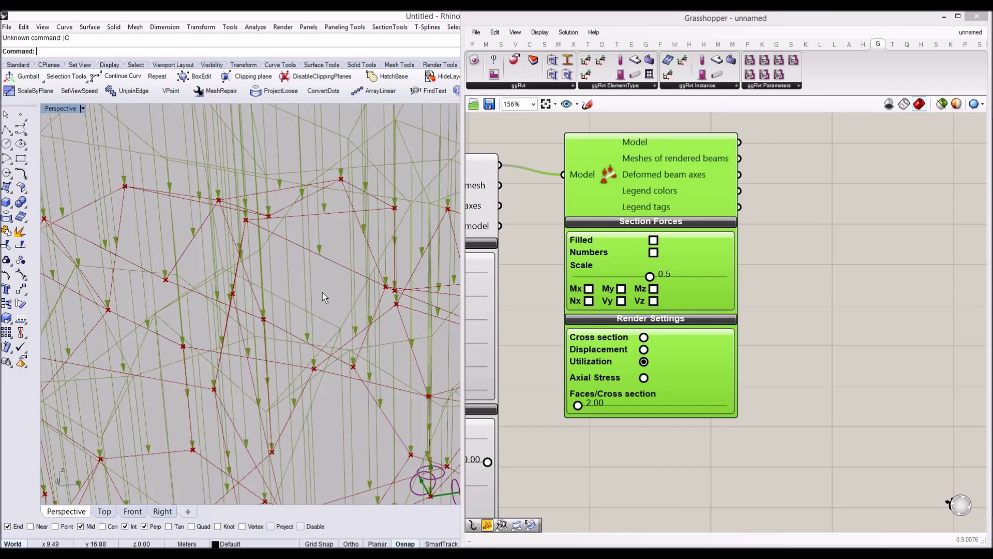
Move the Model View and Beam View components away from Assemble Model to make room between them.
{"action": "scroll", "coordinate": [562, 291], "scroll_direction": "down", "scroll_amount": 3}
{"action": "right_click_drag", "start_coordinate": [561, 291], "coordinate": [777, 282]}
{"action": "scroll", "coordinate": [795, 179], "scroll_direction": "down", "scroll_amount": 1}
{"action": "left_click_drag", "start_coordinate": [800, 173], "coordinate": [719, 247]}
{"action": "left_click_drag", "start_coordinate": [696, 235], "coordinate": [843, 224]}
Add a Karamba AnalyzeThI component between Assemble Model and Model View.
{"action": "scroll", "coordinate": [647, 227], "scroll_direction": "up", "scroll_amount": 1}
{"action": "double_click", "coordinate": [654, 231]}
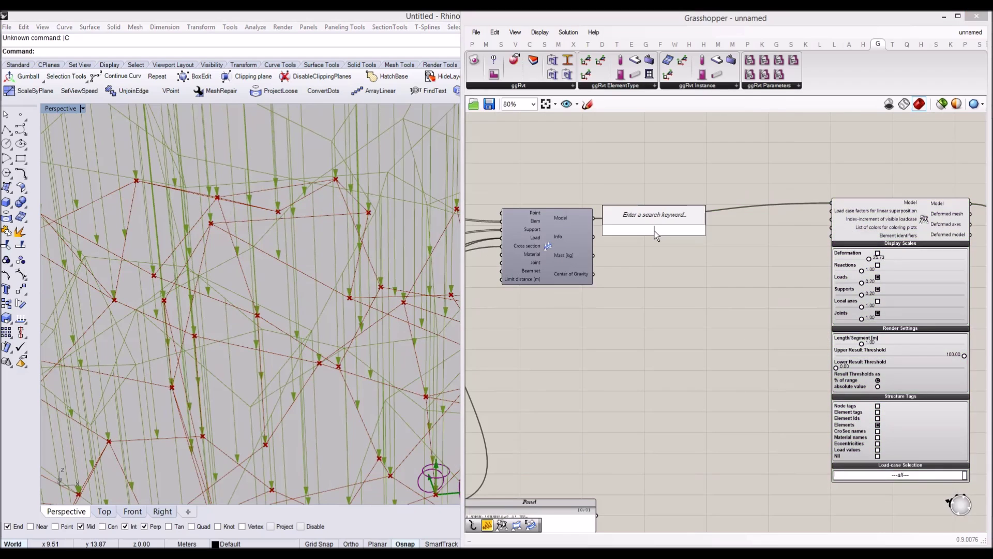
{"action": "type", "text": "an"}
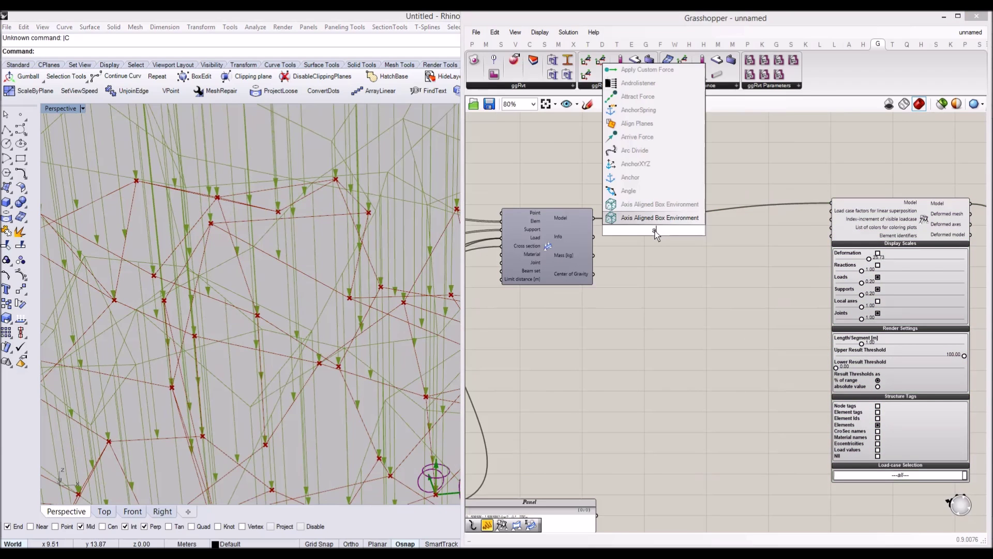
{"action": "type", "text": "a"}
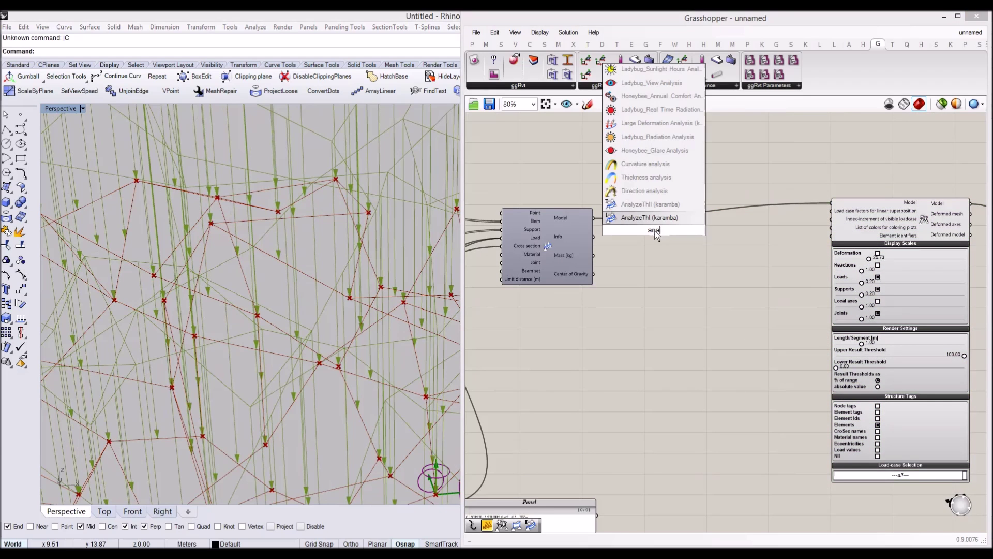
{"action": "key", "text": "Return"}
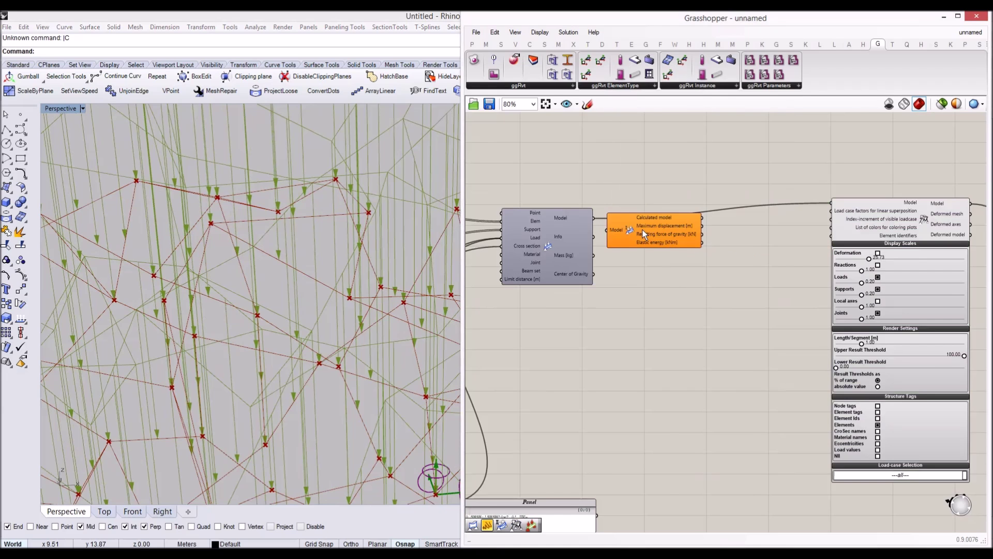
{"action": "left_click_drag", "start_coordinate": [643, 229], "coordinate": [666, 209]}
Connect Assemble Model's Model output to AnalyzeThI and its Calculated model output to Model View's Model input, replacing the direct wire.
{"action": "scroll", "coordinate": [610, 209], "scroll_direction": "up", "scroll_amount": 2}
{"action": "scroll", "coordinate": [586, 228], "scroll_direction": "down", "scroll_amount": 3}
{"action": "scroll", "coordinate": [700, 227], "scroll_direction": "up", "scroll_amount": 2}
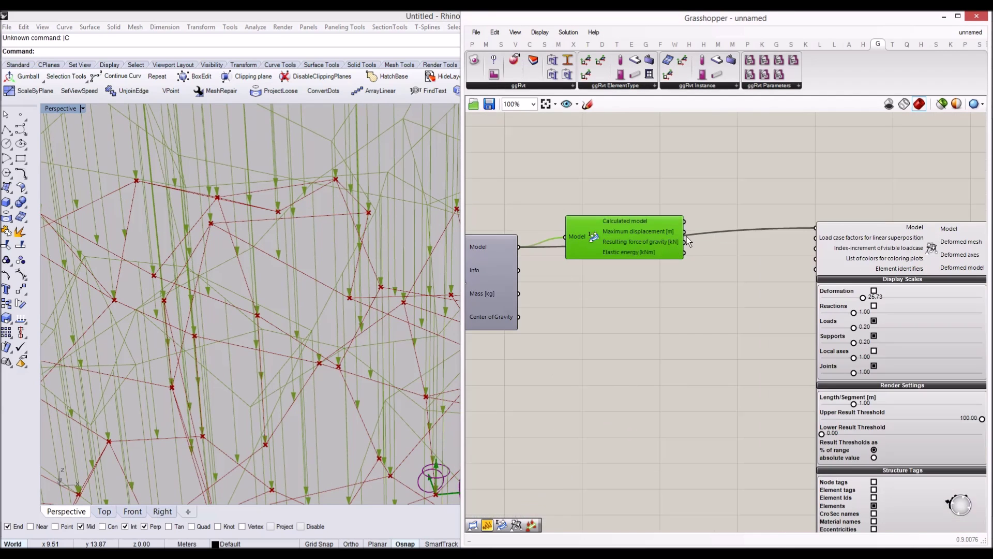
{"action": "left_click_drag", "start_coordinate": [814, 231], "coordinate": [811, 235]}
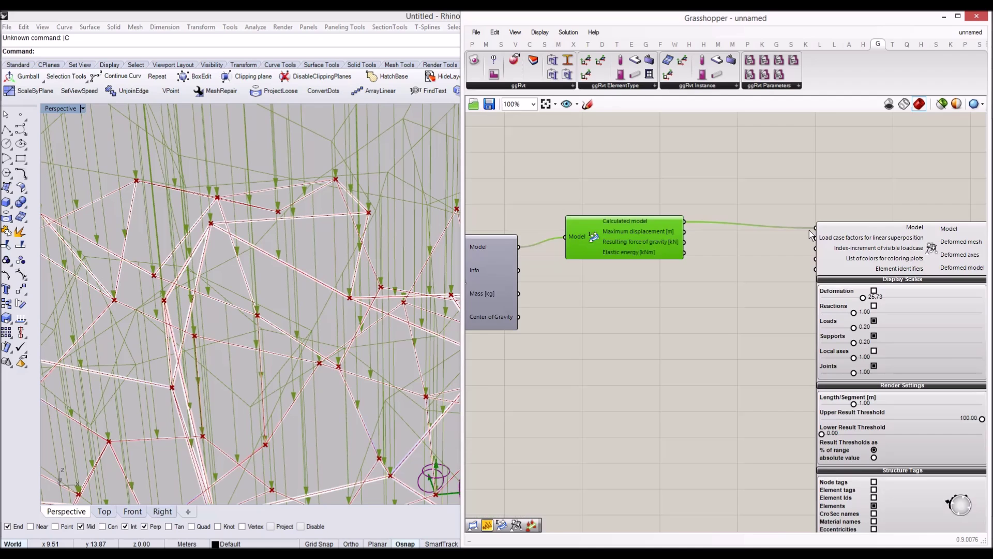
Move the Model View component closer to AnalyzeThI and select the Beam View component.
{"action": "scroll", "coordinate": [610, 190], "scroll_direction": "down", "scroll_amount": 3}
{"action": "right_click_drag", "start_coordinate": [757, 207], "coordinate": [639, 209]}
{"action": "left_click_drag", "start_coordinate": [638, 218], "coordinate": [605, 216]}
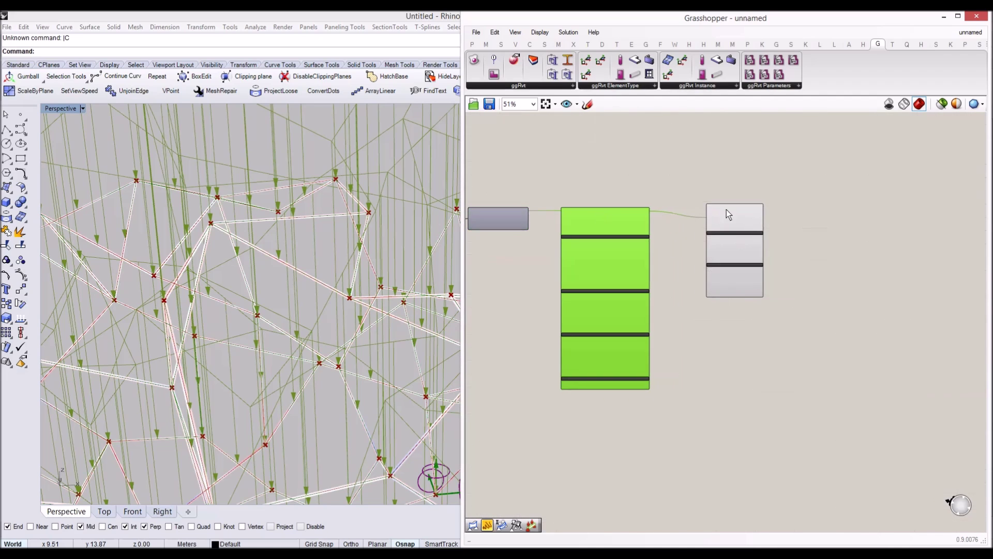
{"action": "scroll", "coordinate": [726, 210], "scroll_direction": "up", "scroll_amount": 2}
{"action": "left_click", "coordinate": [727, 215]}
Inspect the utilization colouring on the structure and switch the Beam View render setting to Displacement.
{"action": "scroll", "coordinate": [259, 210], "scroll_direction": "down", "scroll_amount": 5}
{"action": "scroll", "coordinate": [258, 210], "scroll_direction": "up", "scroll_amount": 4}
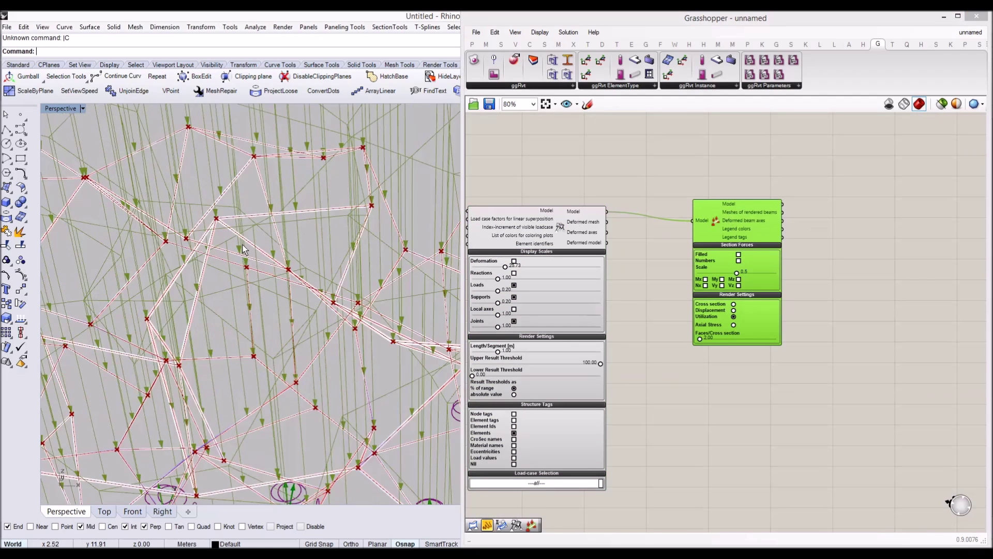
{"action": "right_click_drag", "start_coordinate": [259, 210], "coordinate": [253, 231]}
{"action": "scroll", "coordinate": [714, 289], "scroll_direction": "up", "scroll_amount": 4}
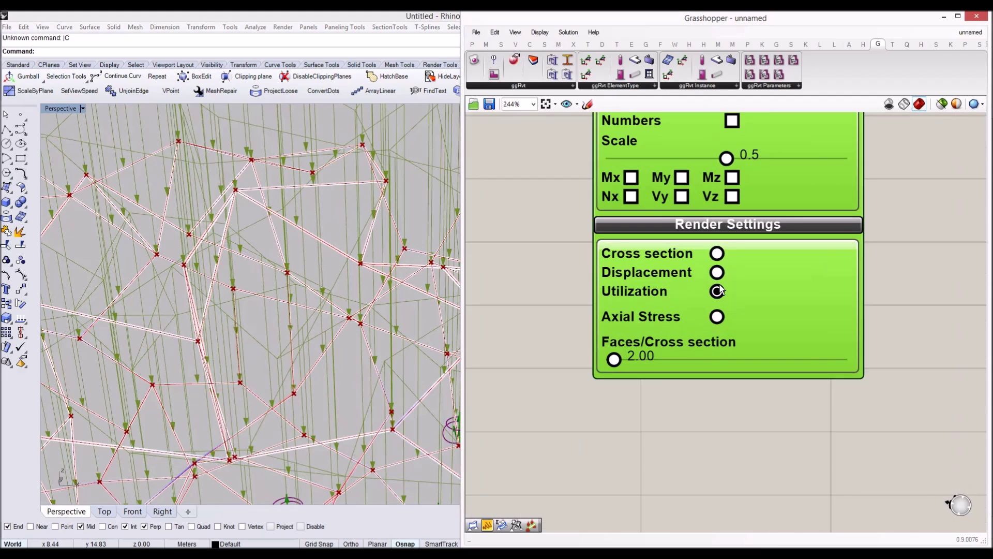
{"action": "left_click", "coordinate": [717, 274]}
{"action": "scroll", "coordinate": [303, 246], "scroll_direction": "down", "scroll_amount": 5}
{"action": "mouse_move", "coordinate": [303, 246]}
{"action": "right_mouse_down"}
{"action": "mouse_move", "coordinate": [359, 268]}
{"action": "mouse_move", "coordinate": [297, 240]}
{"action": "right_mouse_up"}
Enable Deformation in Model View's display scales and set its scale to 0.32.
{"action": "right_click_drag", "start_coordinate": [509, 283], "coordinate": [746, 319]}
{"action": "scroll", "coordinate": [646, 310], "scroll_direction": "down", "scroll_amount": 4}
{"action": "scroll", "coordinate": [568, 276], "scroll_direction": "up", "scroll_amount": 1}
{"action": "left_click_drag", "start_coordinate": [553, 267], "coordinate": [490, 261]}
{"action": "scroll", "coordinate": [489, 262], "scroll_direction": "up", "scroll_amount": 1}
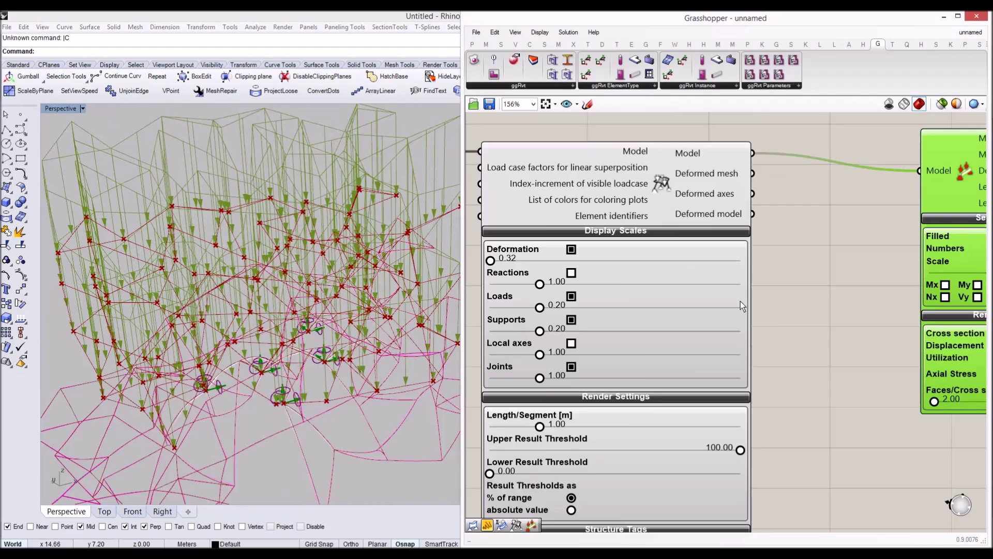
{"action": "right_click_drag", "start_coordinate": [794, 318], "coordinate": [861, 248]}
{"action": "scroll", "coordinate": [534, 310], "scroll_direction": "down", "scroll_amount": 4}
{"action": "right_click_drag", "start_coordinate": [535, 310], "coordinate": [656, 269]}
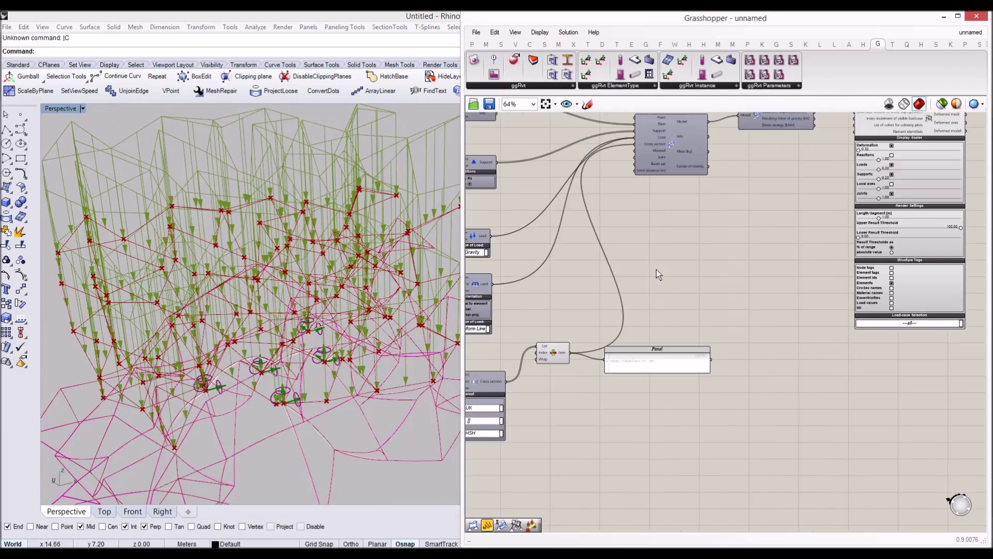